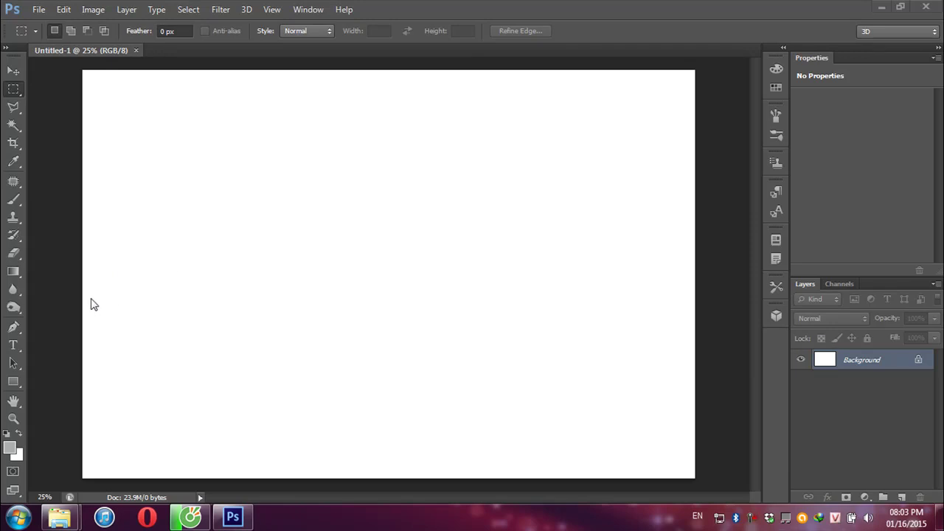
Draw a closed, curved petal-shaped work path near the canvas centre with the Pen tool in Path mode
left_click(14, 328)
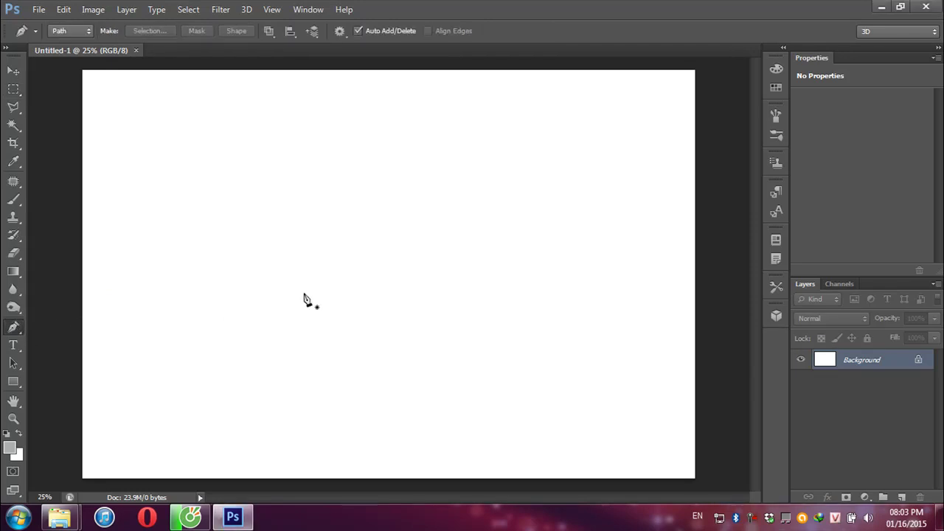
left_click(340, 290)
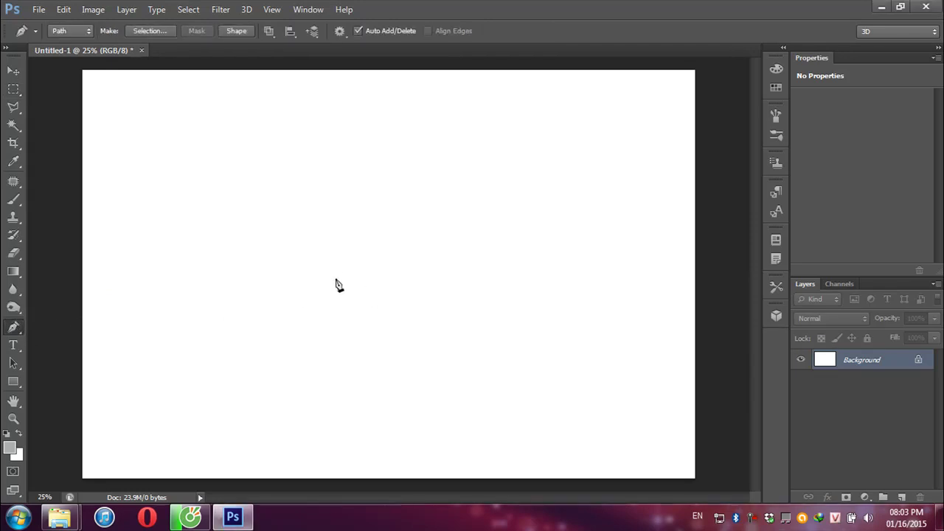
left_click_drag(323, 220, 339, 190)
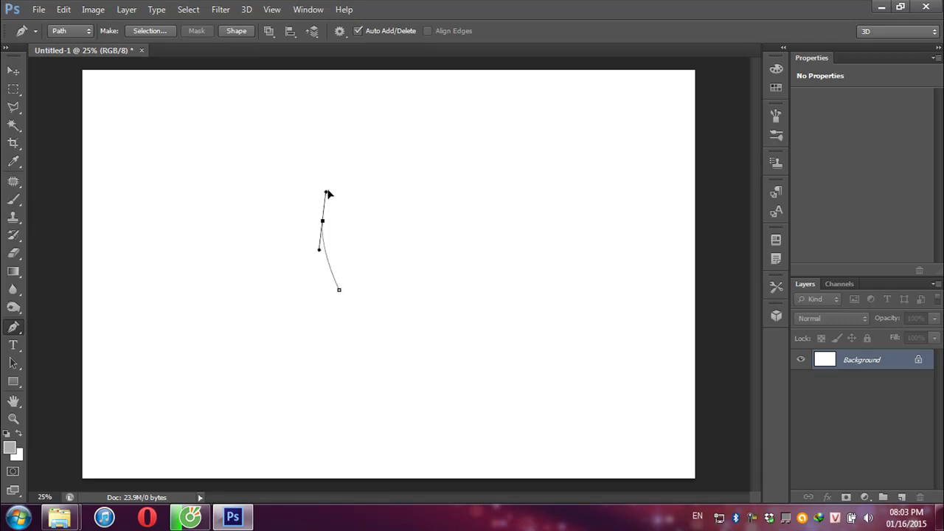
mouse_move(404, 198)
left_mouse_down()
mouse_move(411, 257)
mouse_move(398, 270)
left_mouse_up()
left_click(340, 290)
left_click(301, 199, "ctrl")
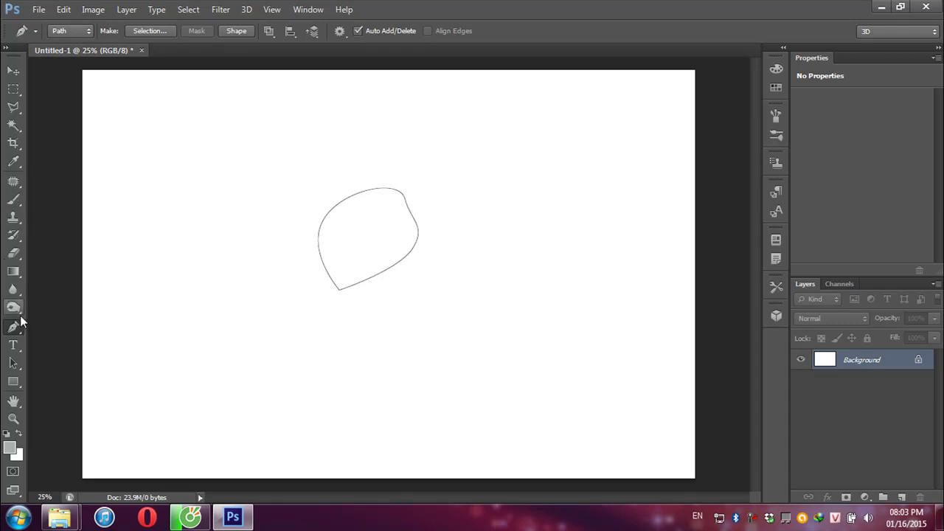
right_click(14, 327)
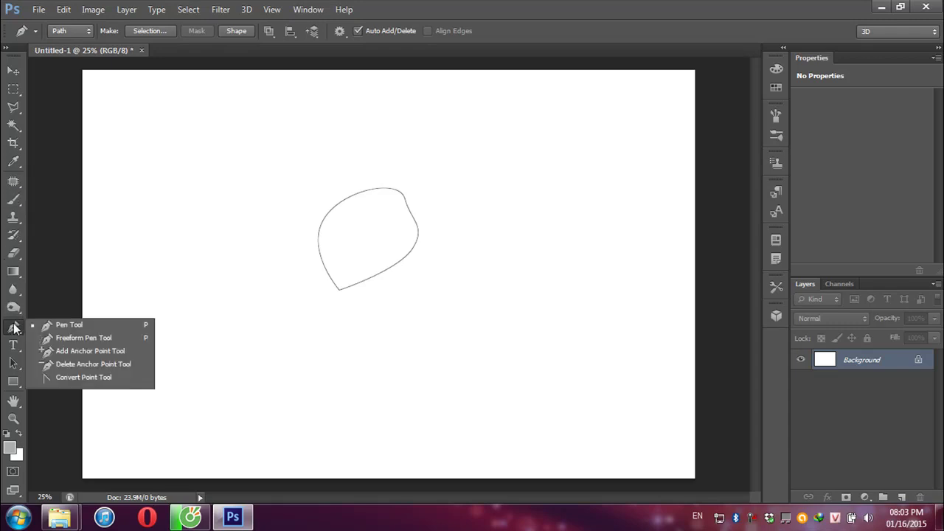
Reshape the petal path's top curve and lower-right segment with the Convert Point tool
left_click(59, 380)
left_click(398, 195)
left_click_drag(399, 179, 383, 177)
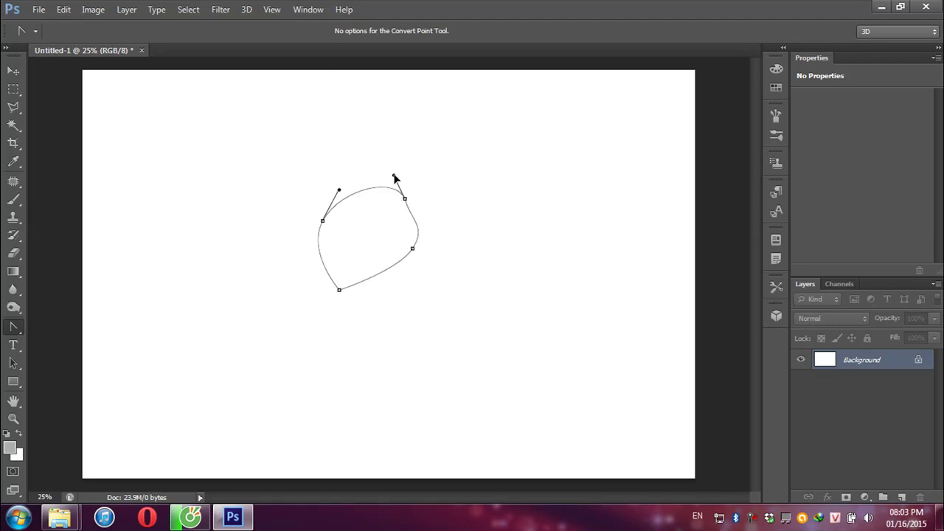
left_click_drag(412, 248, 408, 269)
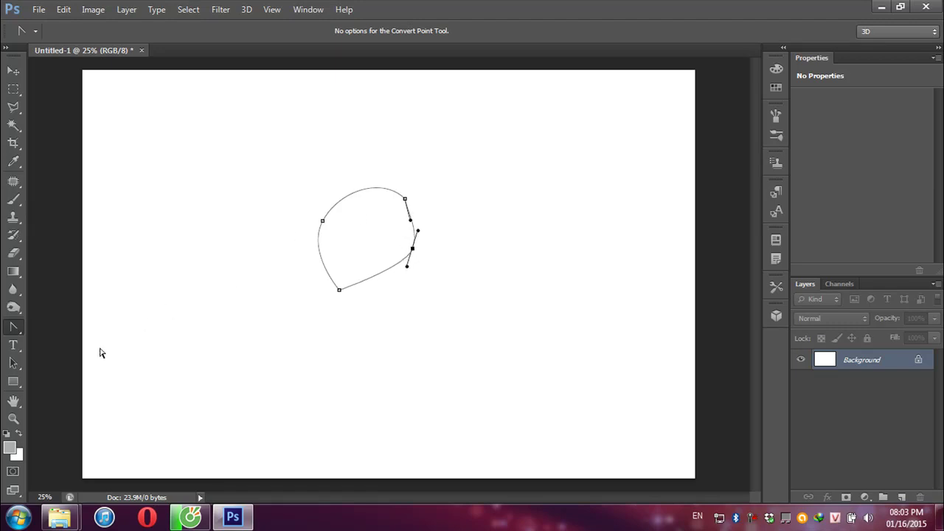
Add an anchor on the upper-right curve and delete the extra anchor on the right side
right_click(15, 326)
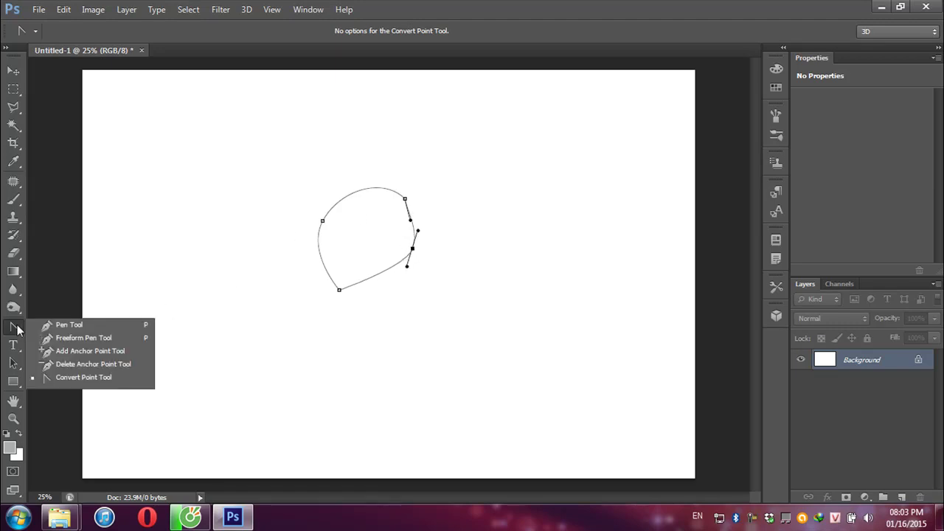
left_click(49, 351)
left_click_drag(404, 201, 409, 188)
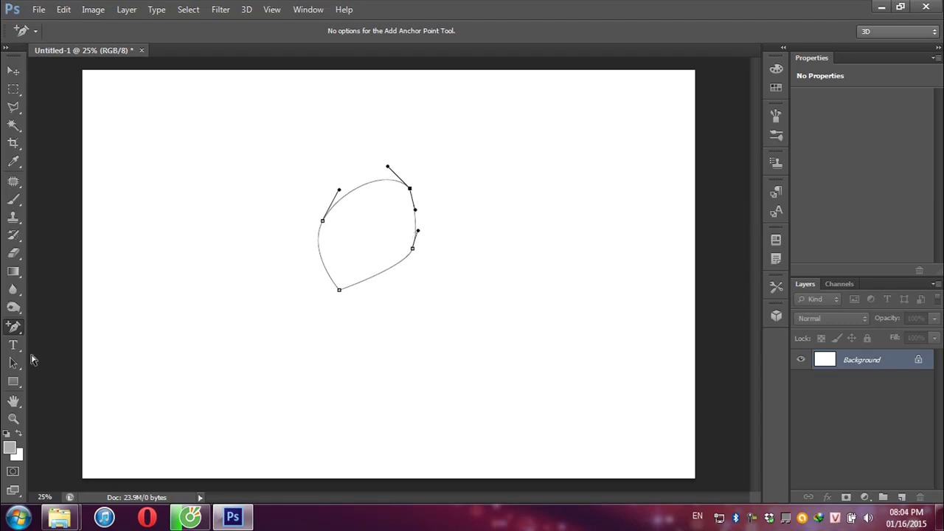
right_click(19, 329)
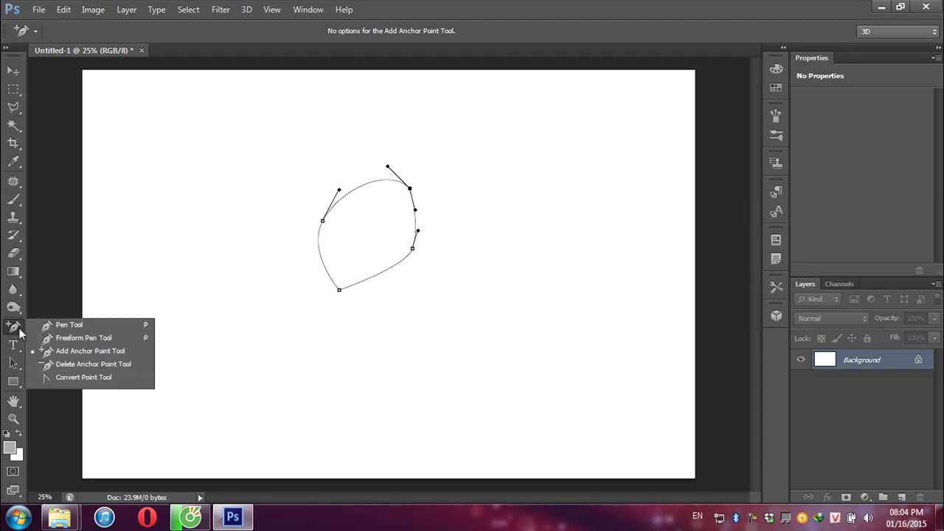
left_click(62, 363)
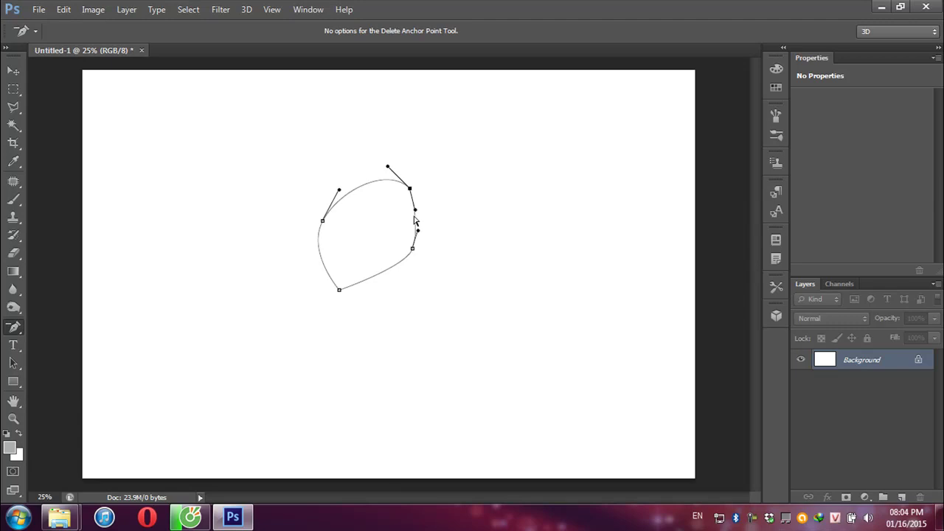
left_click(413, 249)
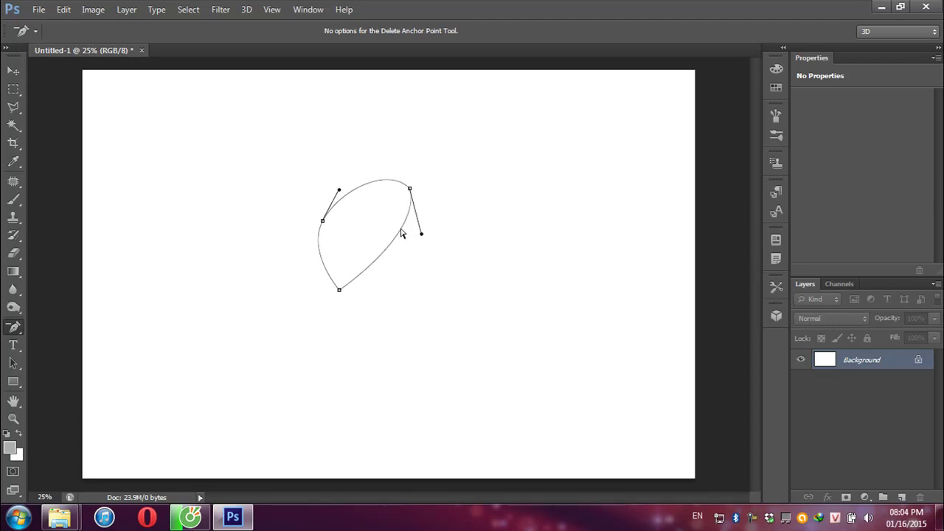
Add a new anchor on the right path segment and pull it outward
right_click(14, 328)
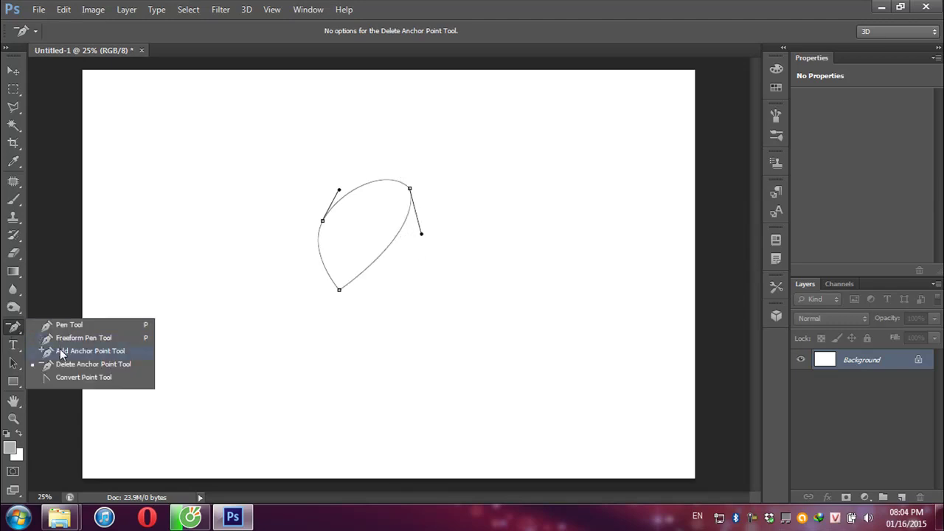
left_click(60, 352)
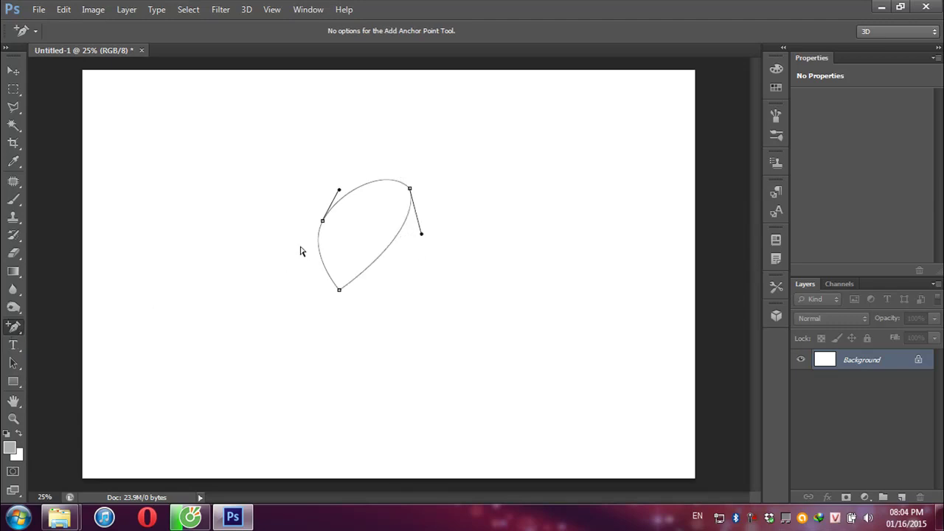
left_click(396, 238)
left_click_drag(395, 238, 411, 243)
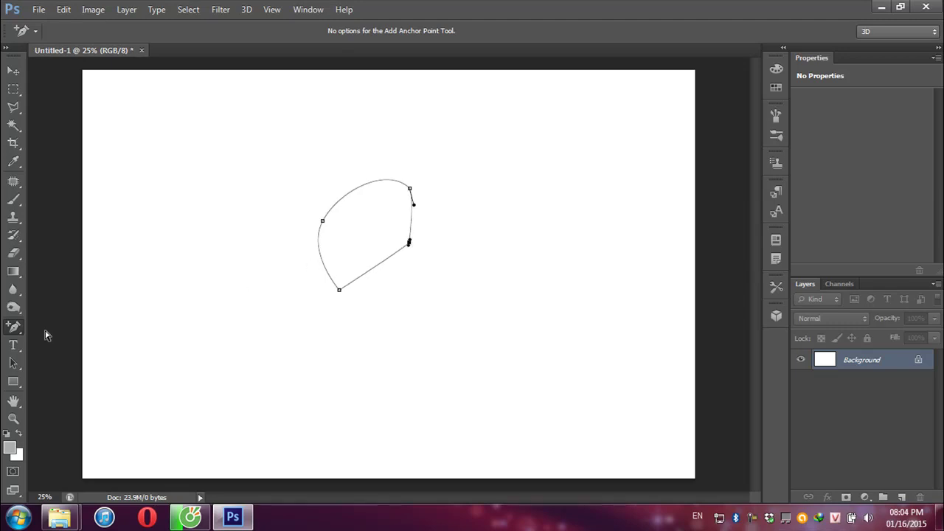
Round out the petal's lower segment, right side and top curve with Convert Point
left_click(18, 330)
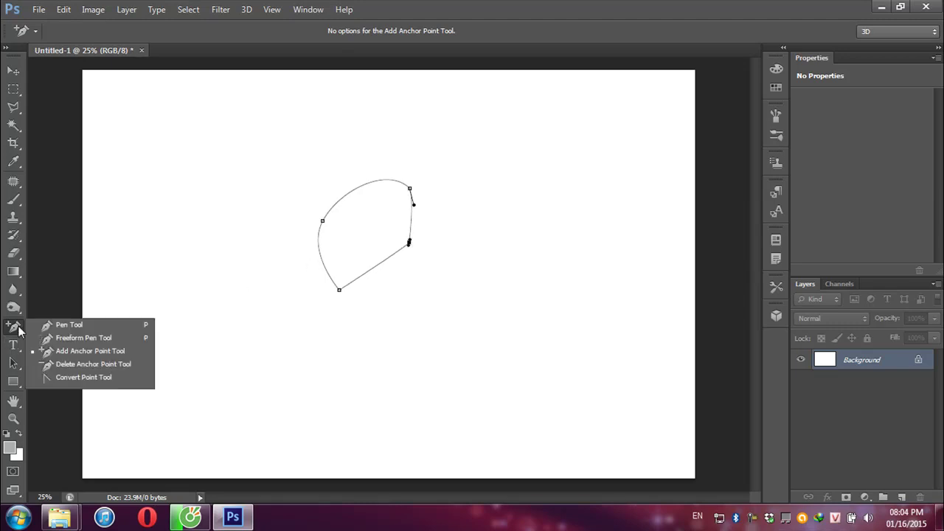
left_click(60, 378)
left_click_drag(409, 242, 399, 263)
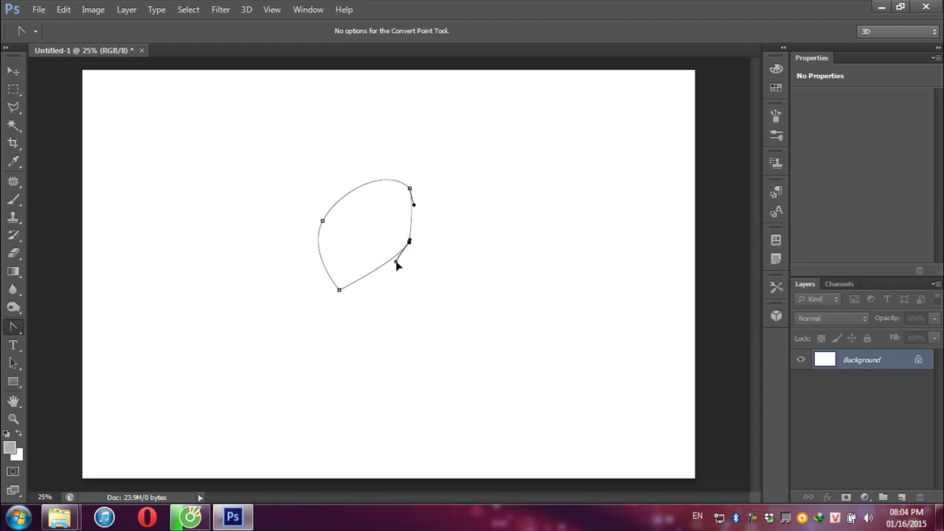
left_click_drag(414, 205, 429, 204)
left_click_drag(377, 185, 365, 172)
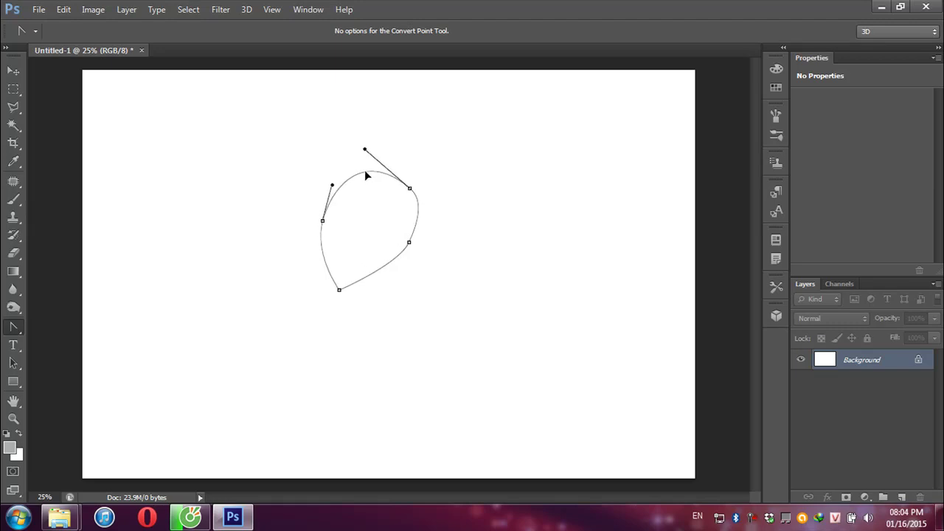
Restore the petal work path, load it as a selection, and add a new Layer 1
left_click(389, 214)
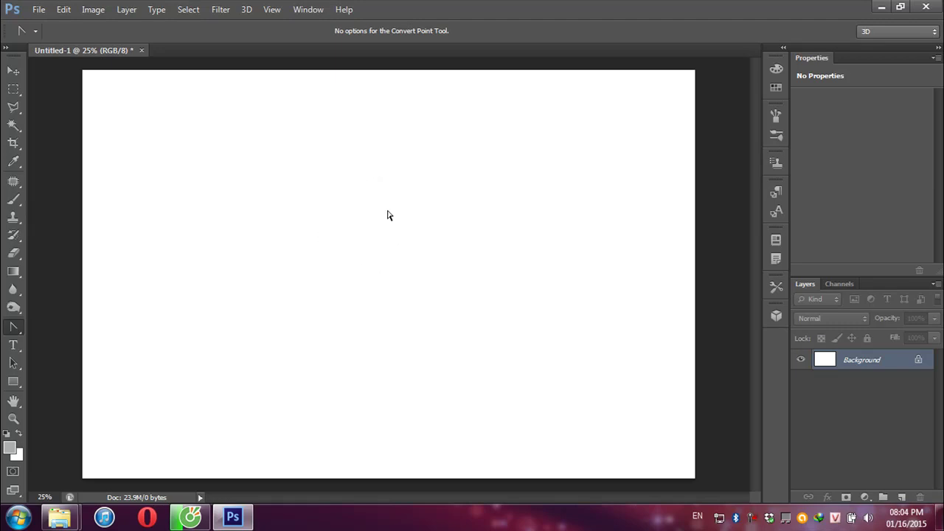
key("ctrl+z")
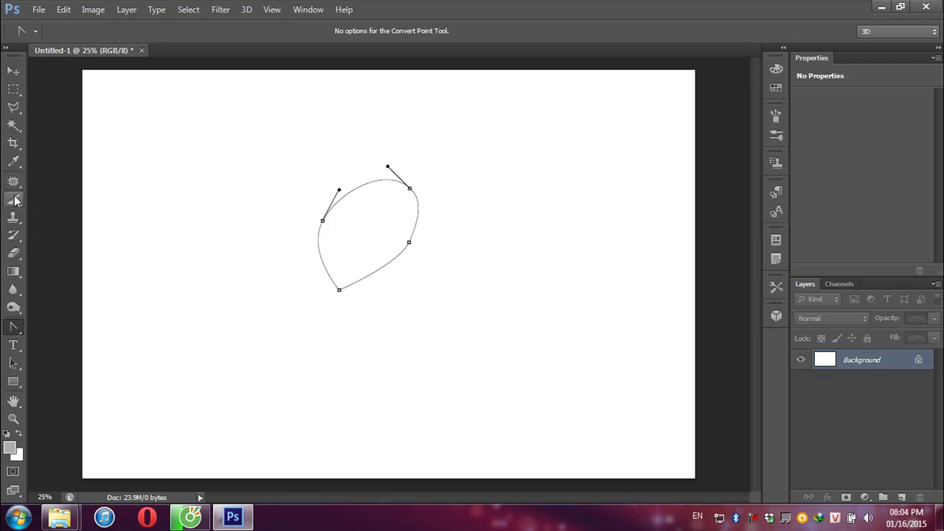
key("ctrl+Return")
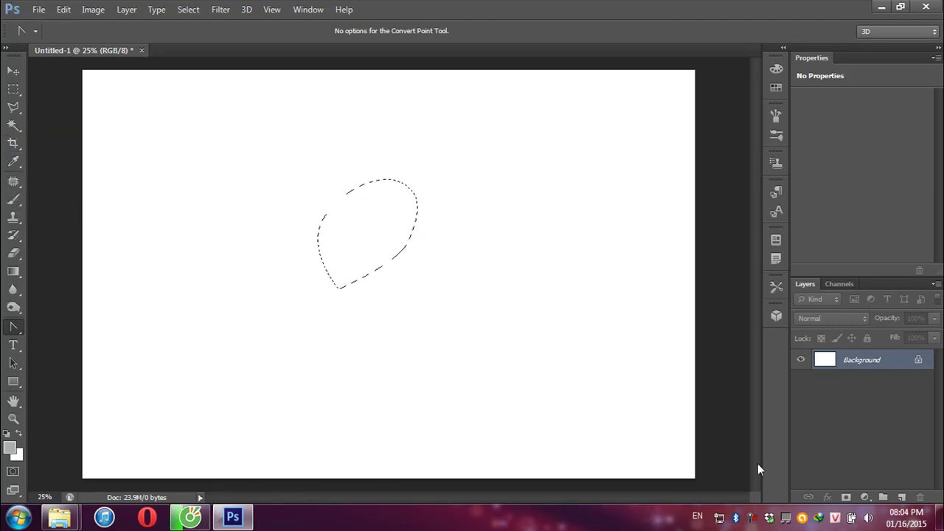
left_click(907, 499)
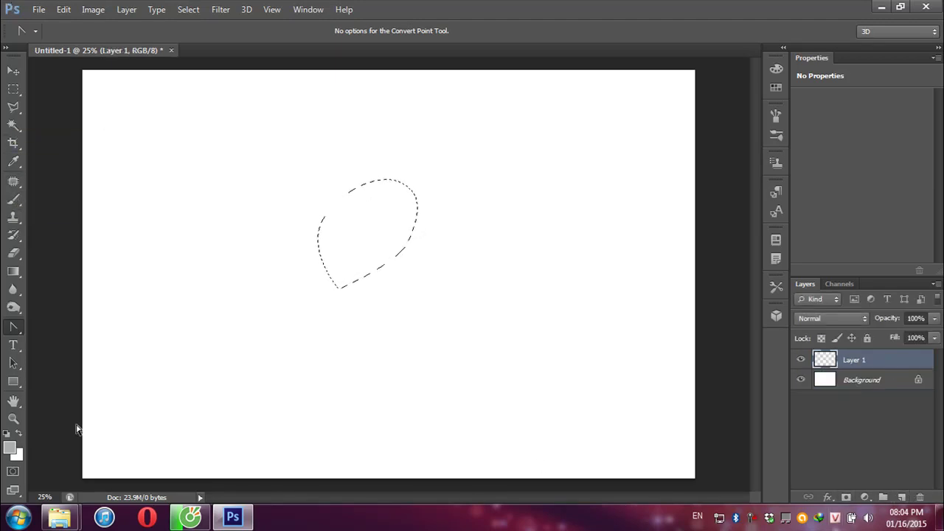
Fill the petal selection with a yellow foreground colour (H 64, S 91, B 91)
left_click(10, 449)
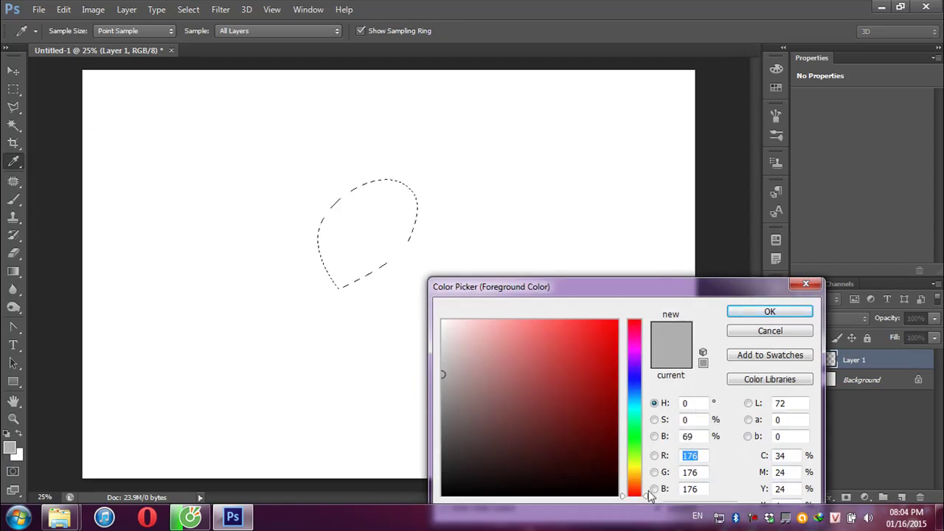
left_click(635, 465)
left_click(601, 332)
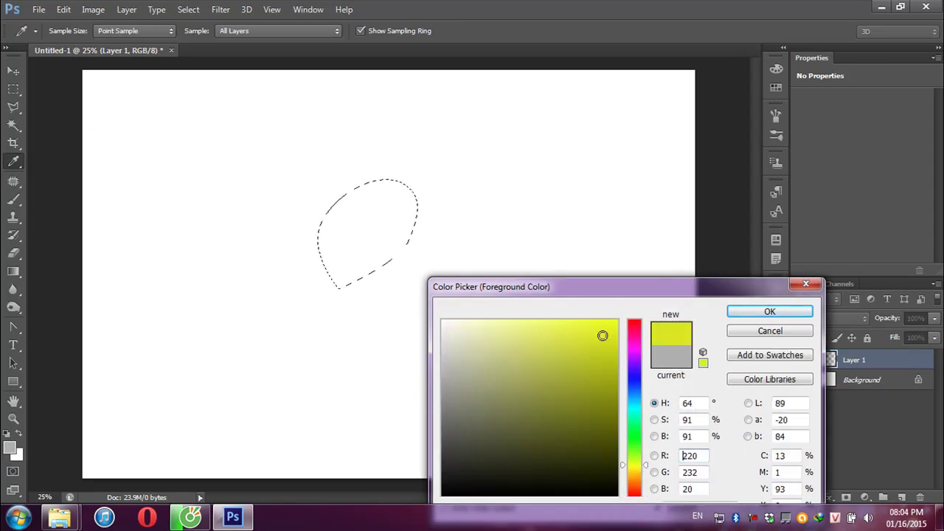
left_click(745, 316)
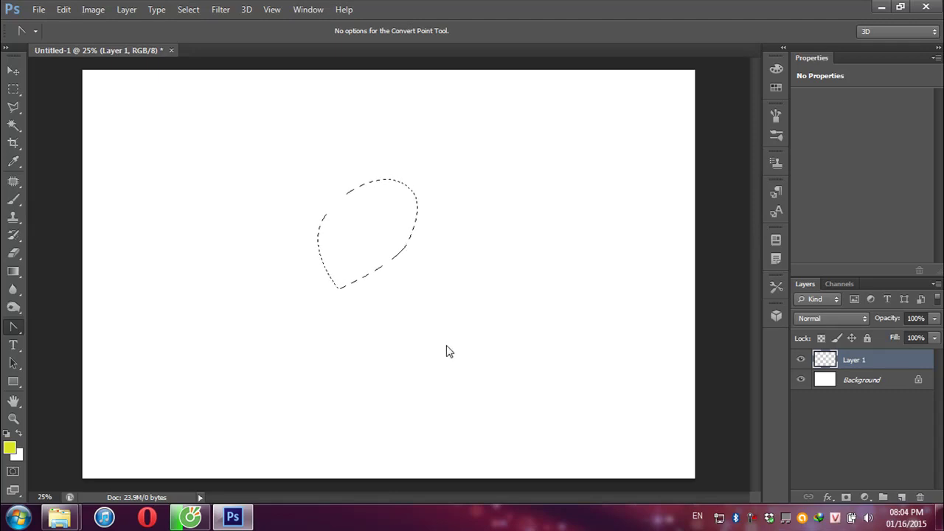
key("alt+BackSpace")
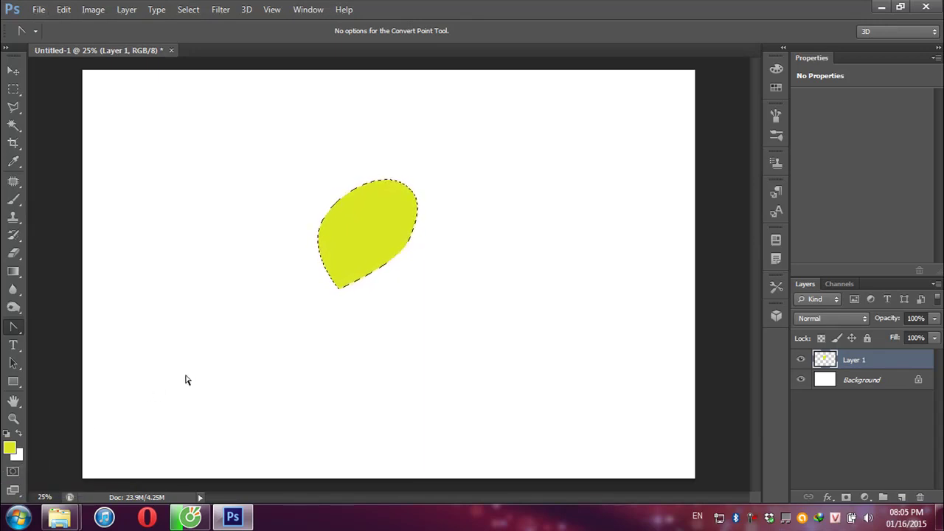
Skew and narrow the yellow petal into a teardrop, then duplicate it as Layer 1 copy
key("ctrl+d")
left_click(14, 71)
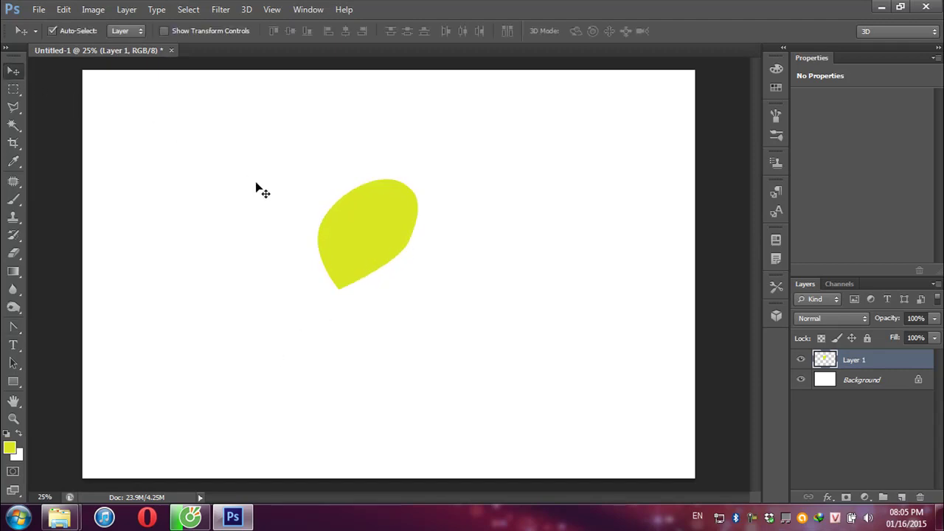
key("ctrl+t")
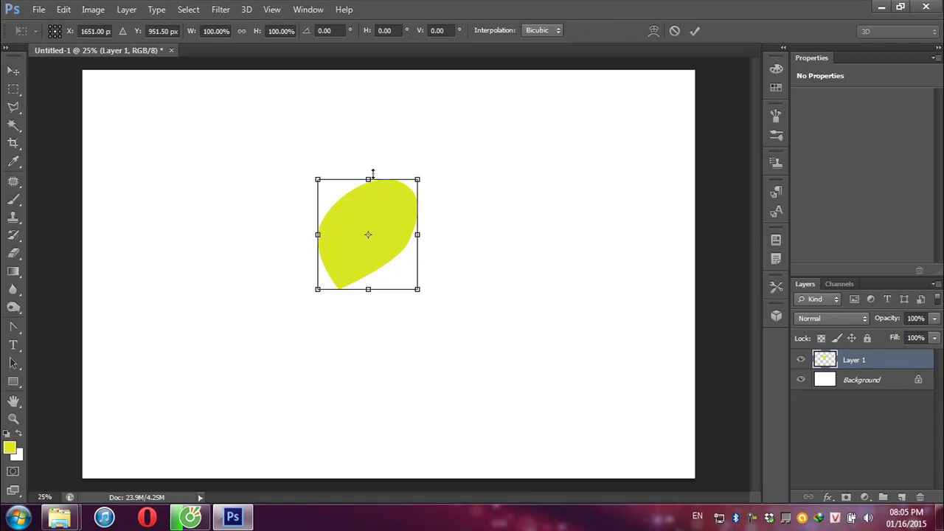
left_click_drag(371, 183, 338, 168)
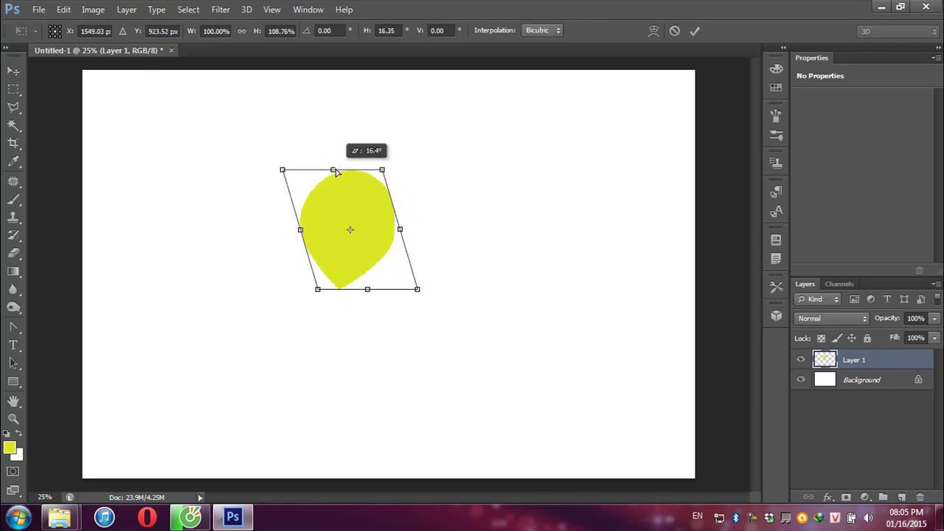
left_click_drag(400, 227, 388, 228)
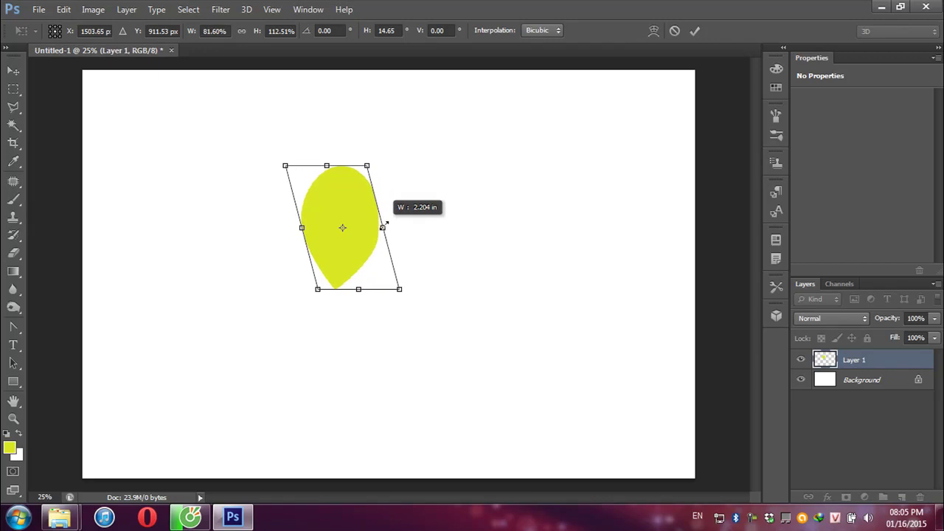
key("Return")
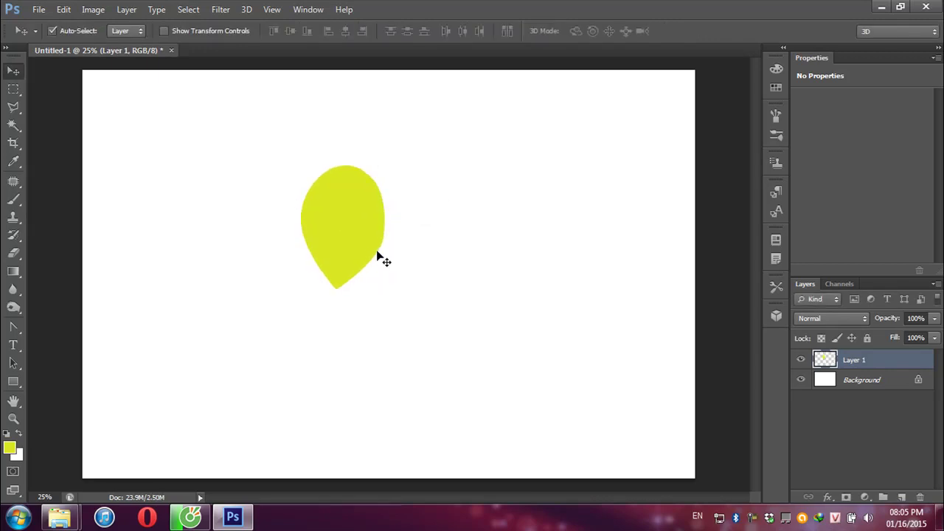
key("ctrl+j")
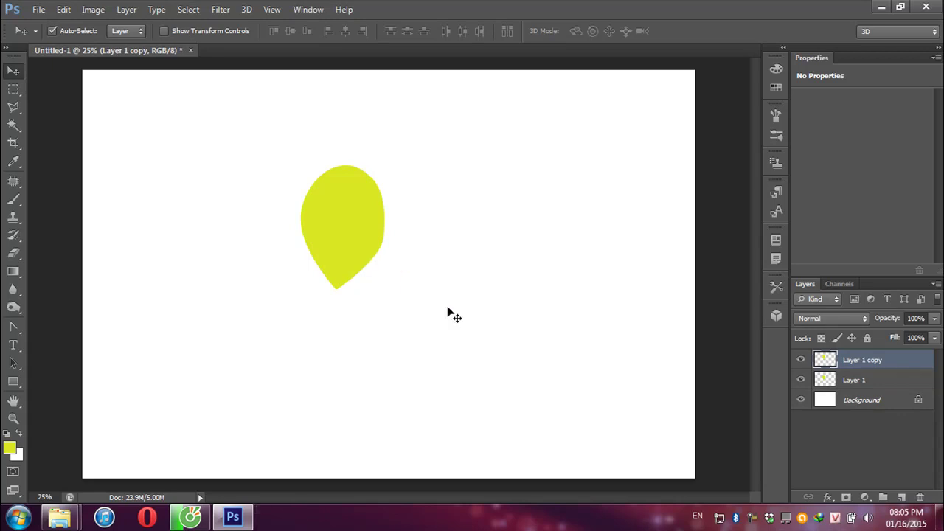
Make three more petal copies and rotate the top copy about 63°, moving it right and down
key("ctrl+j")
key("ctrl+j")
key("ctrl+j")
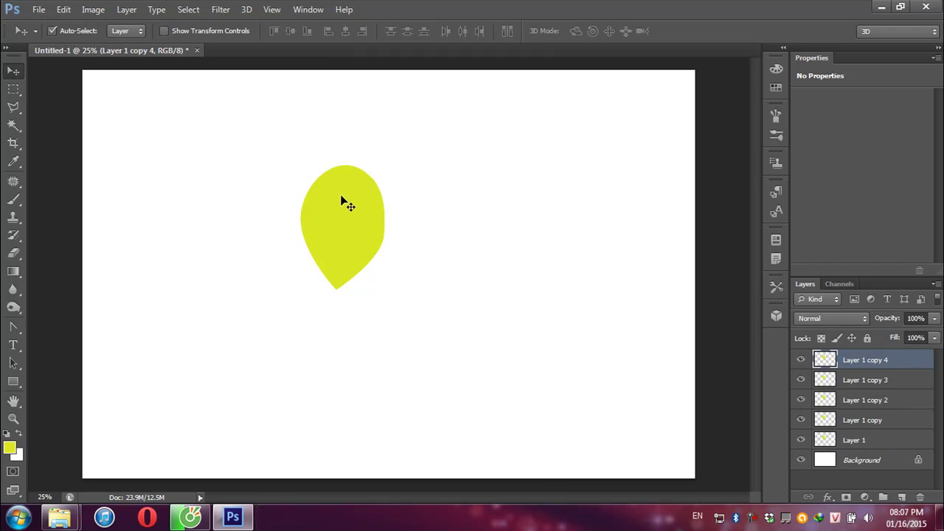
key("ctrl+t")
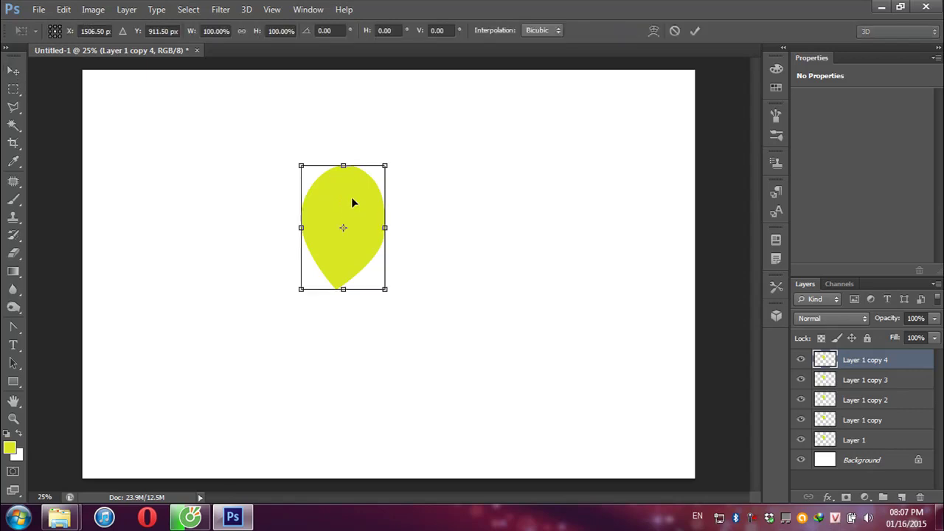
left_click_drag(418, 147, 462, 194)
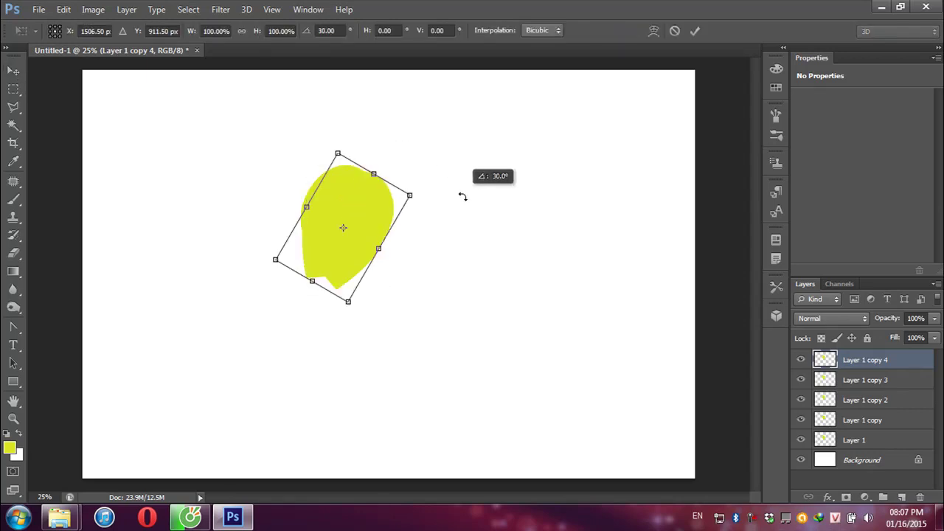
left_click_drag(402, 202, 439, 214)
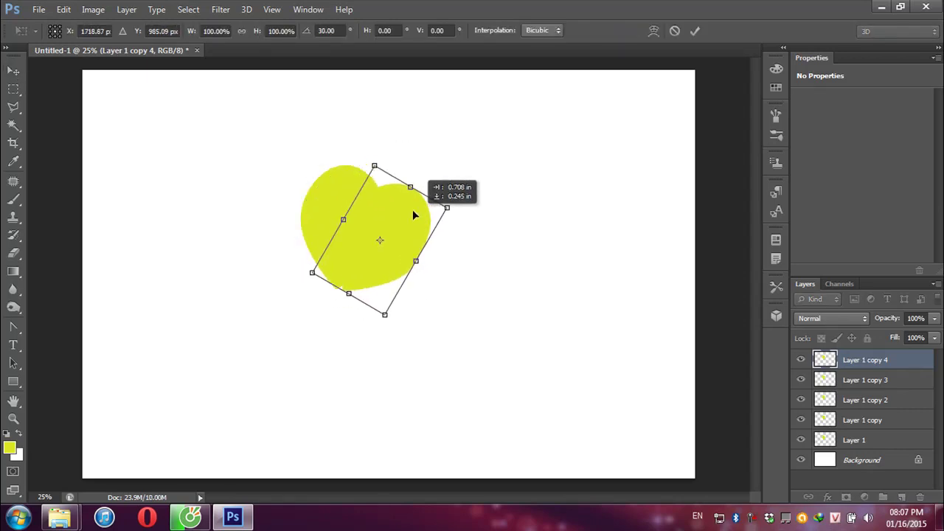
left_click_drag(450, 179, 480, 208)
mouse_move(415, 226)
left_mouse_down()
mouse_move(434, 252)
mouse_move(426, 246)
left_mouse_up()
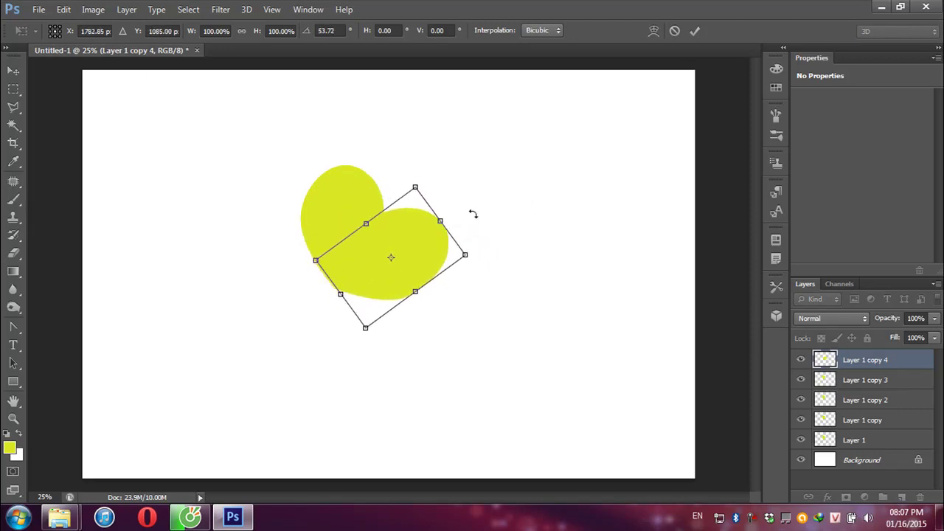
left_click_drag(474, 214, 480, 225)
left_click_drag(371, 216, 433, 205)
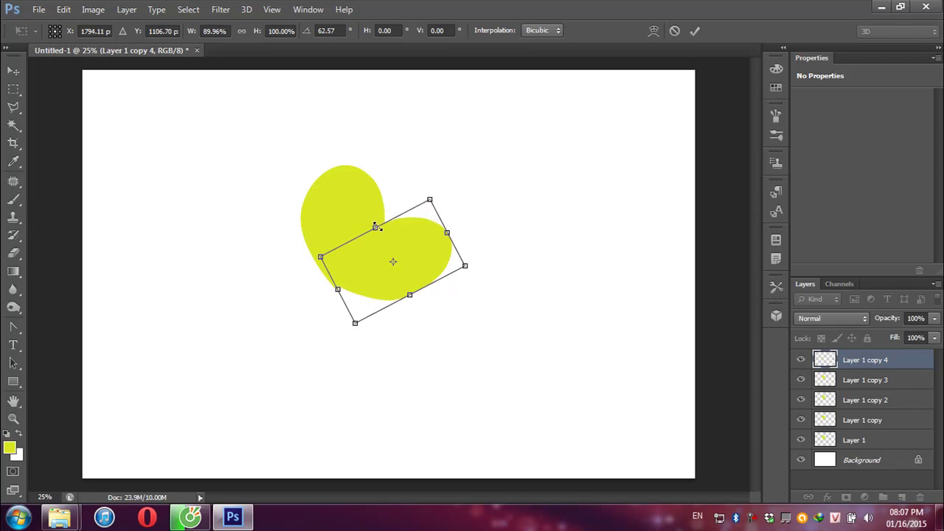
key("Return")
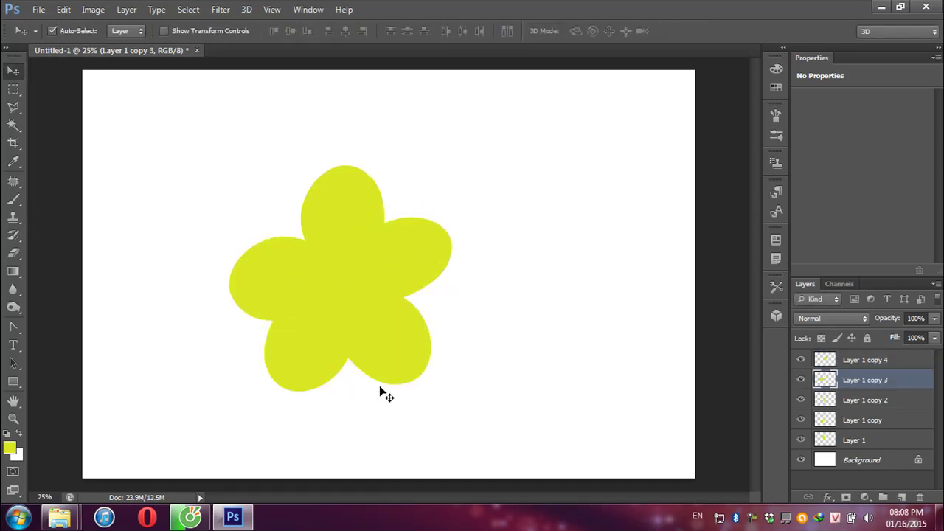
Give Layer 1 copy 3 a drop shadow with 27% opacity and 32 px size
right_click(840, 381)
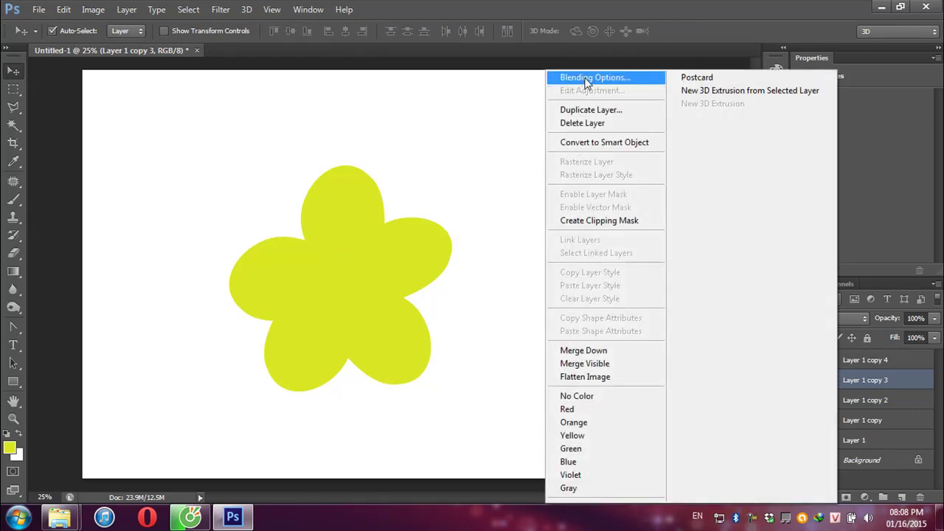
left_click(590, 78)
left_click(501, 393)
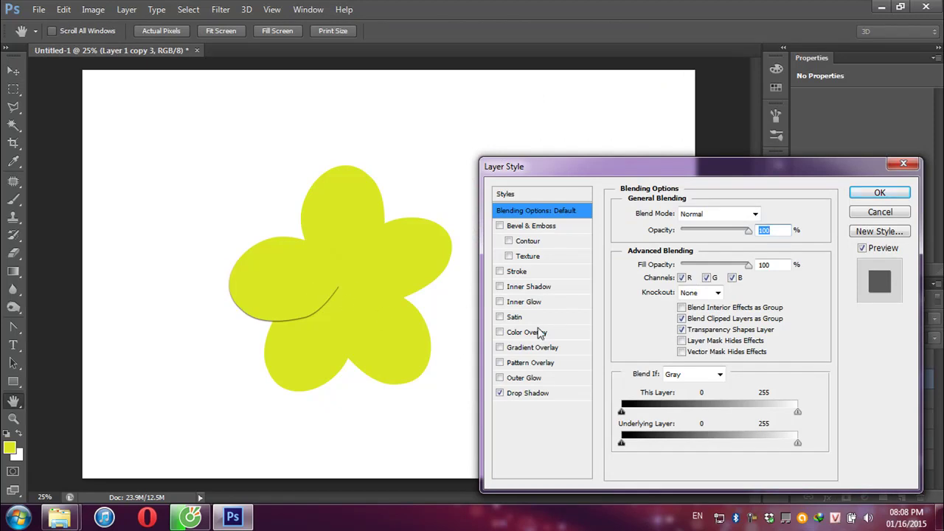
left_click(524, 393)
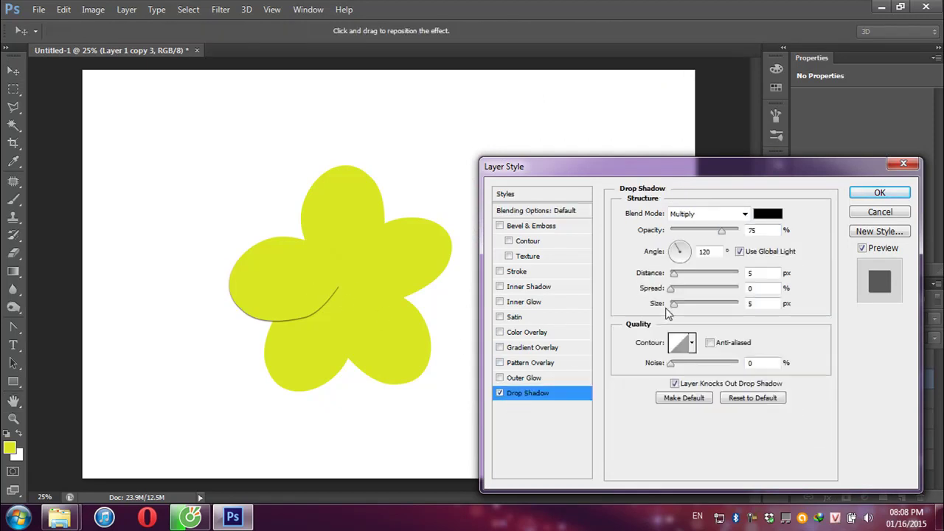
left_click_drag(674, 310, 677, 292)
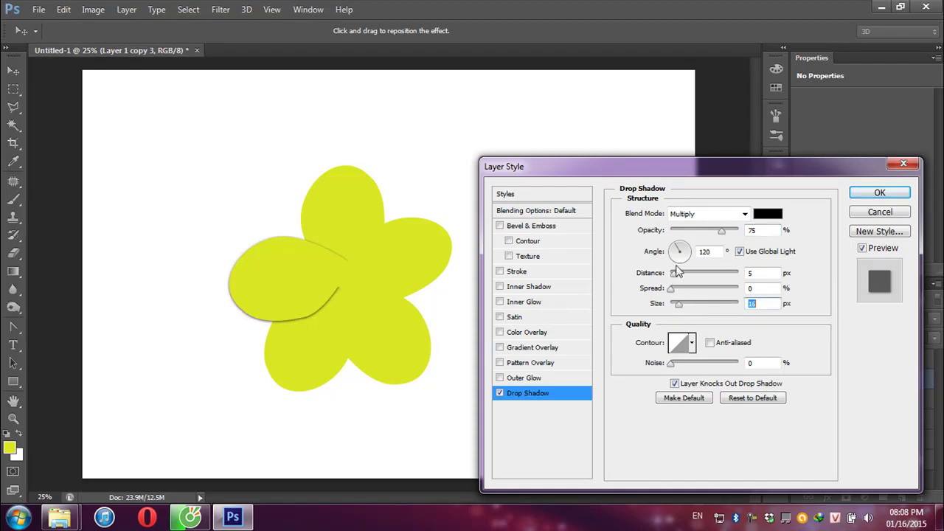
left_click_drag(721, 231, 688, 232)
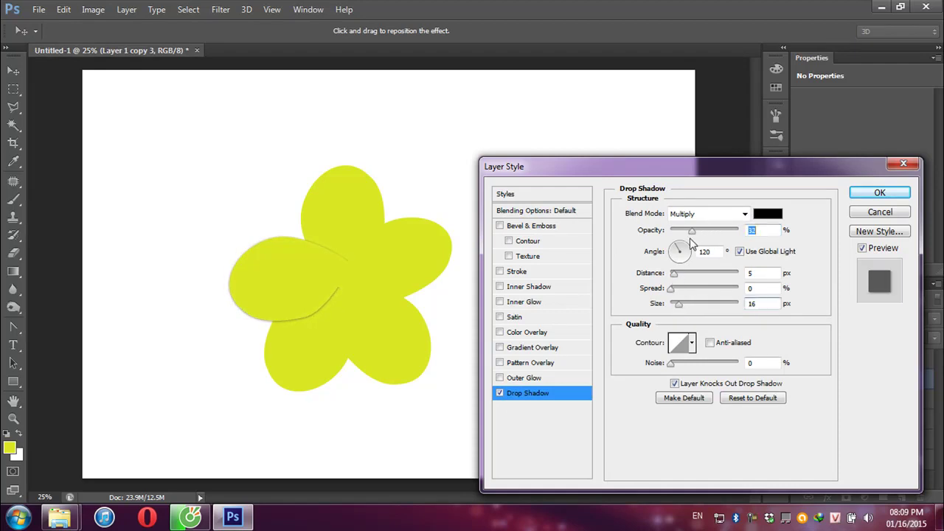
left_click_drag(680, 301, 684, 307)
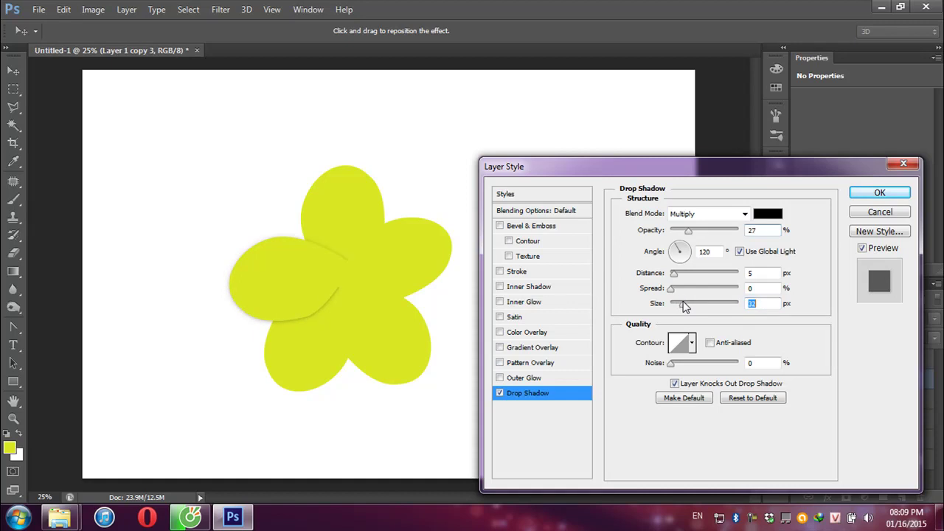
Confirm the drop shadow, copy the left petal's layer style and paste it onto Layer 1 copy 4
left_click(880, 194)
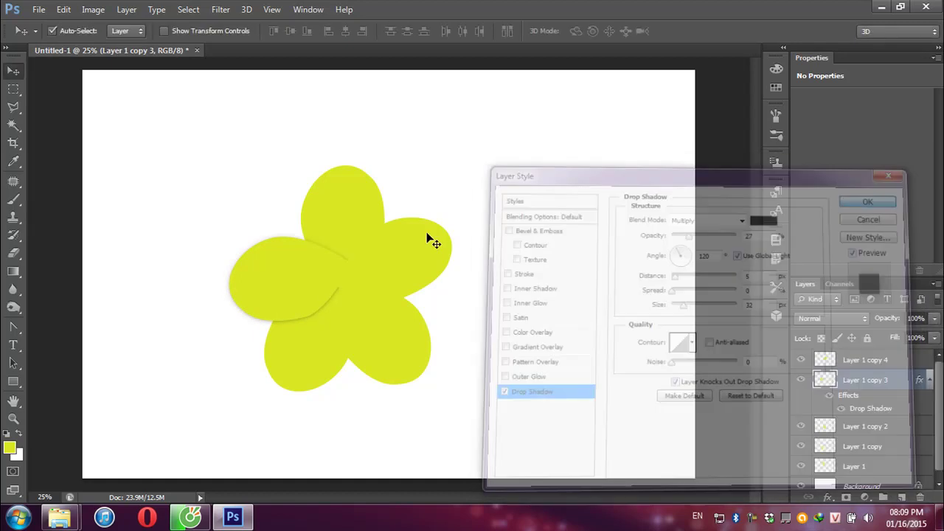
right_click(826, 398)
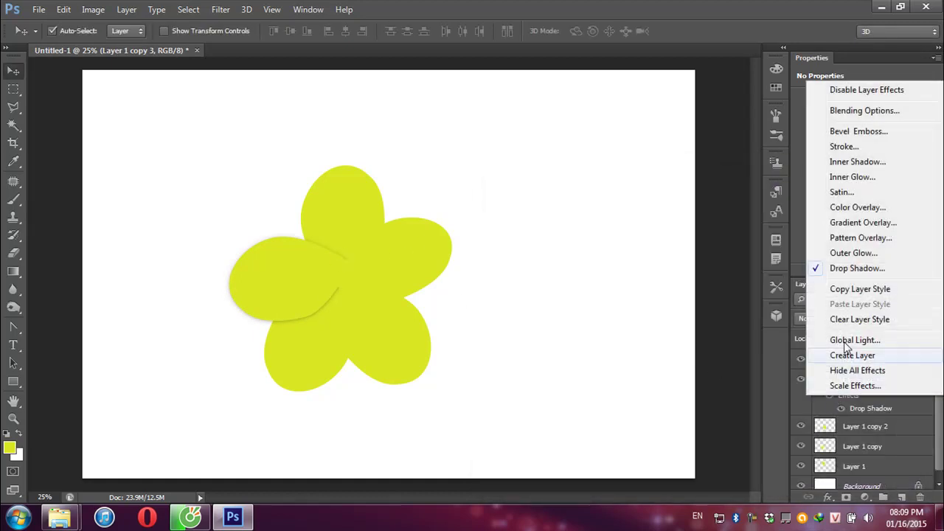
left_click(833, 347)
right_click(848, 362)
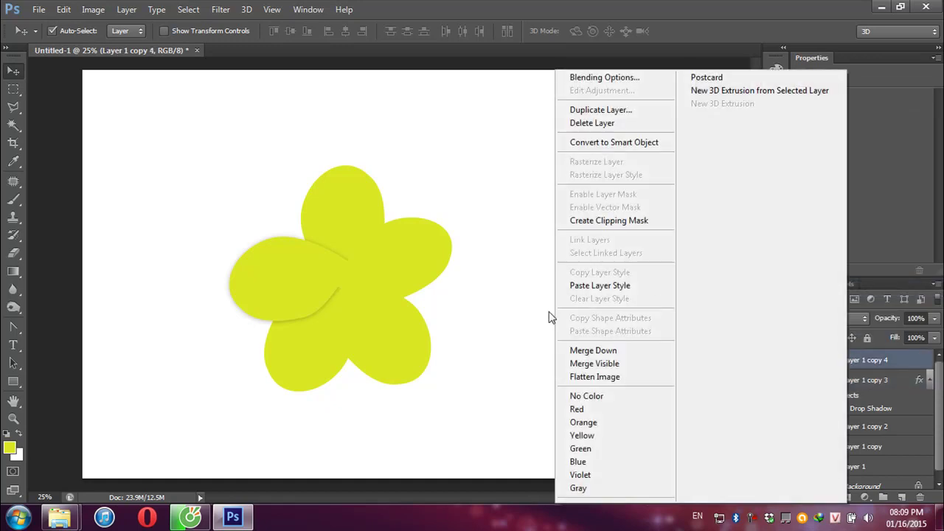
left_click(574, 288)
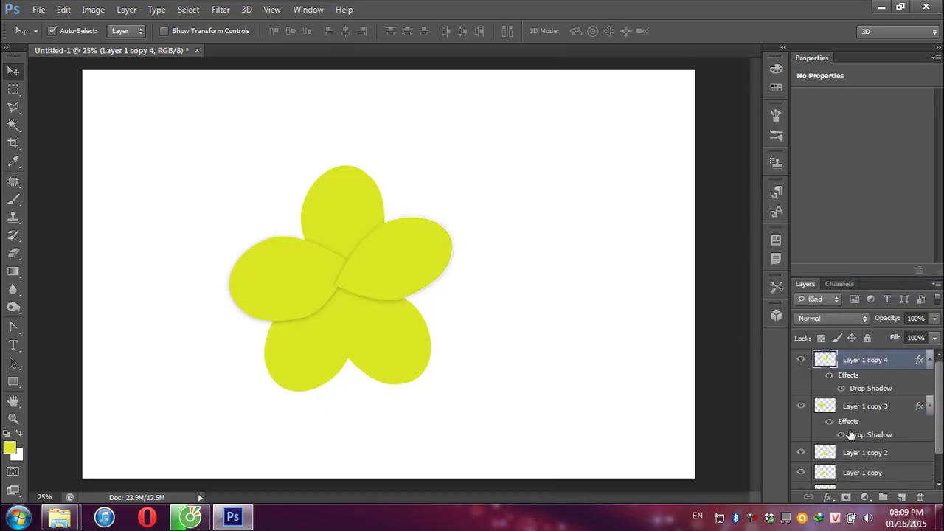
Paste the drop shadow style onto Layer 1 copy 2, Layer 1 copy and Layer 1
right_click(845, 455)
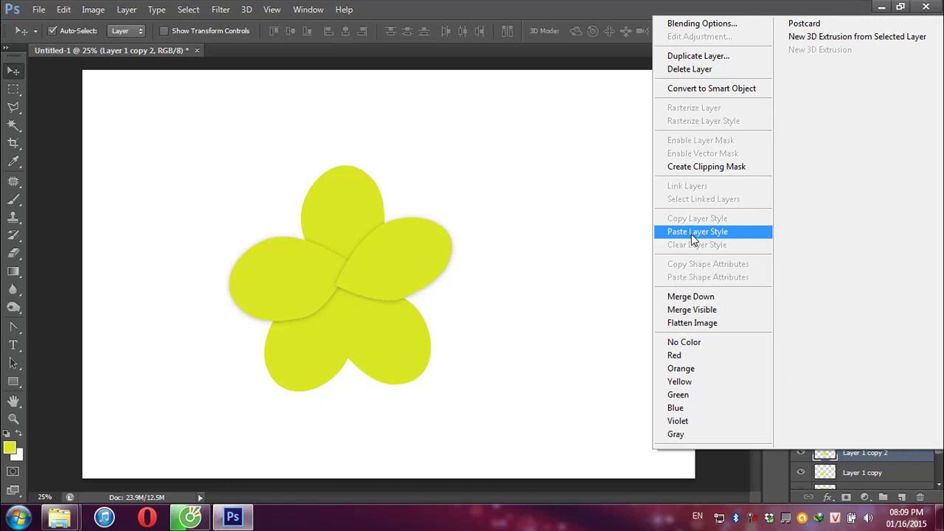
left_click(691, 232)
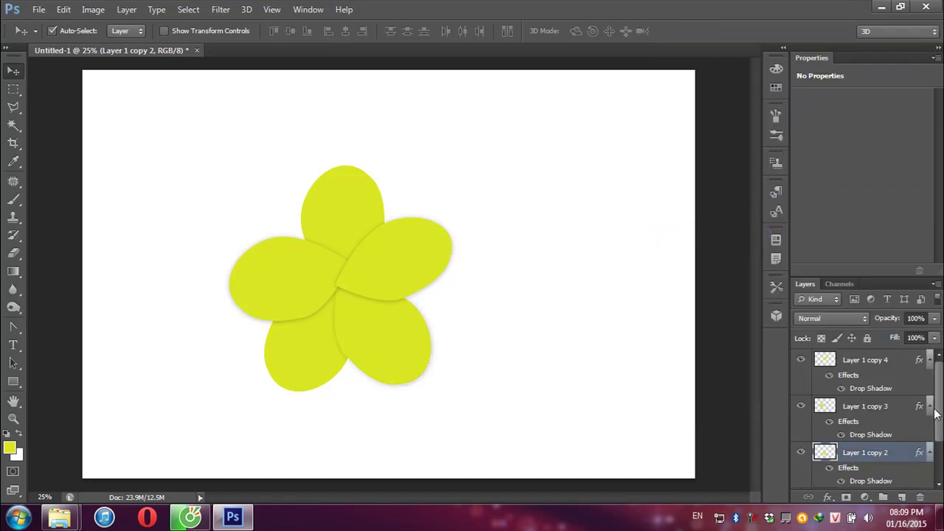
scroll(900, 435, "down", 2)
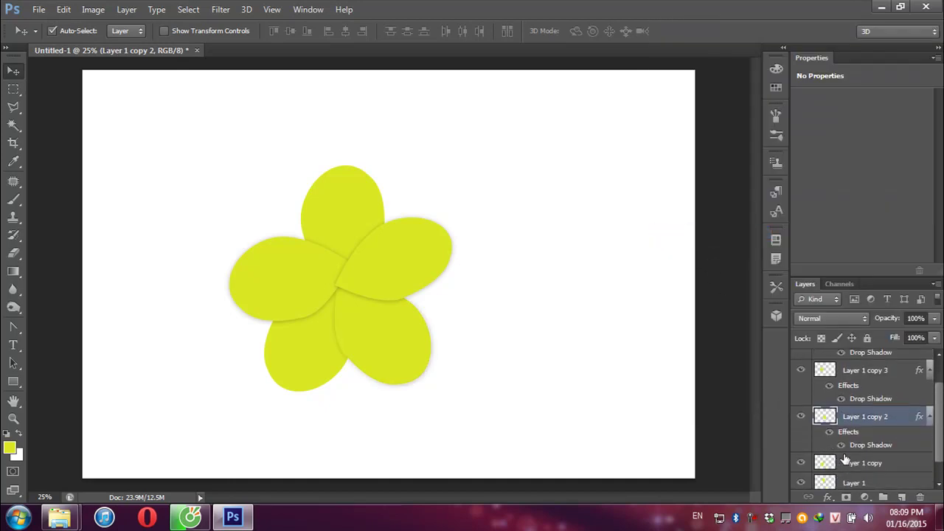
scroll(845, 459, "down", 1)
right_click(839, 436)
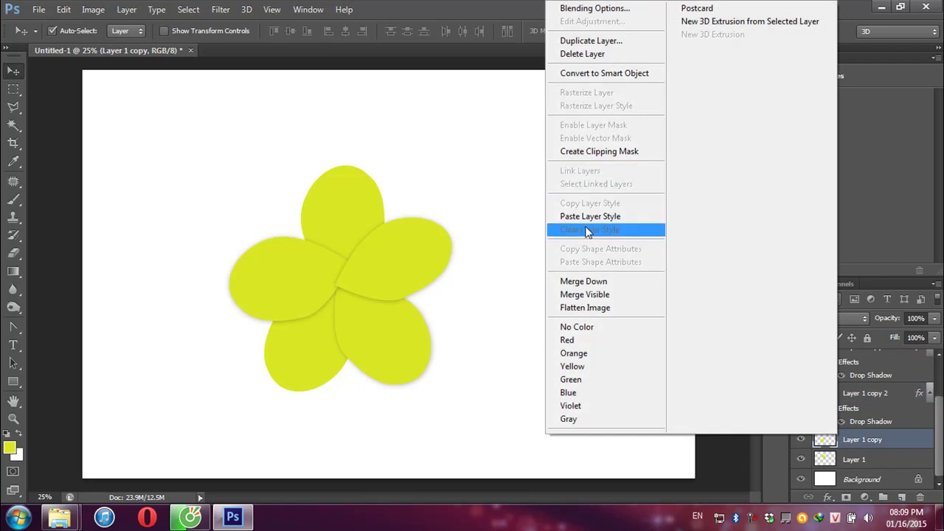
left_click(590, 216)
scroll(852, 461, "down", 1)
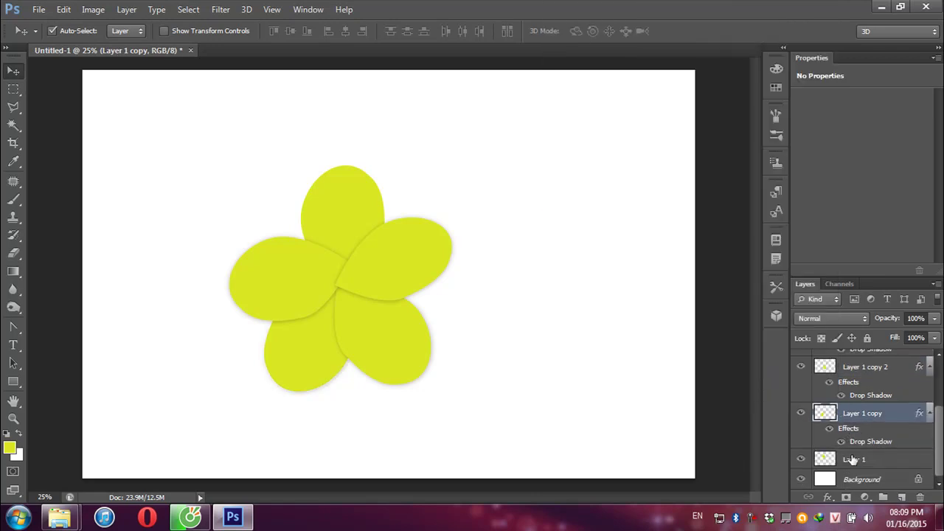
right_click(853, 459)
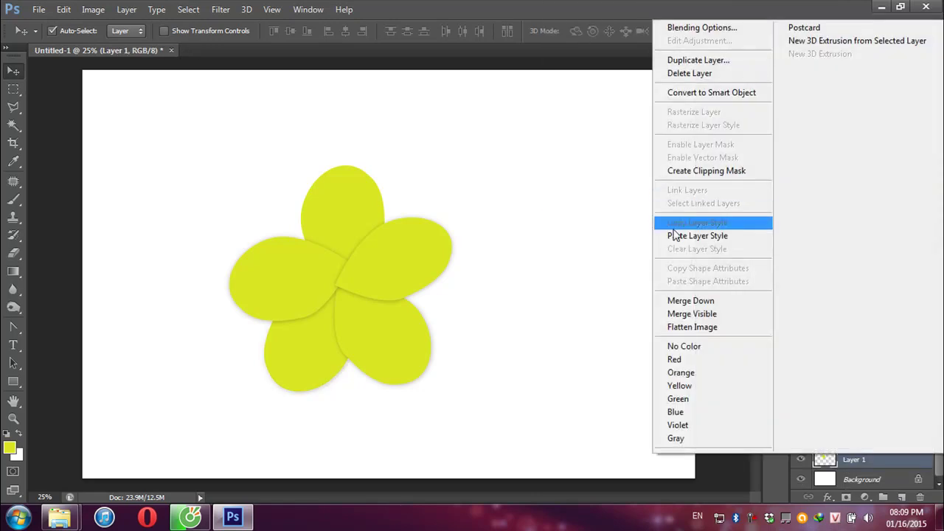
left_click(676, 240)
Shift the right and left petals, then rotate the left petal near 23° and scale it to about 95% by 91%
mouse_move(368, 270)
left_mouse_down()
mouse_move(404, 266)
mouse_move(396, 266)
left_mouse_up()
left_click_drag(284, 299, 266, 293)
key("ctrl+t")
left_click_drag(343, 226, 361, 244)
left_click_drag(256, 269, 268, 261)
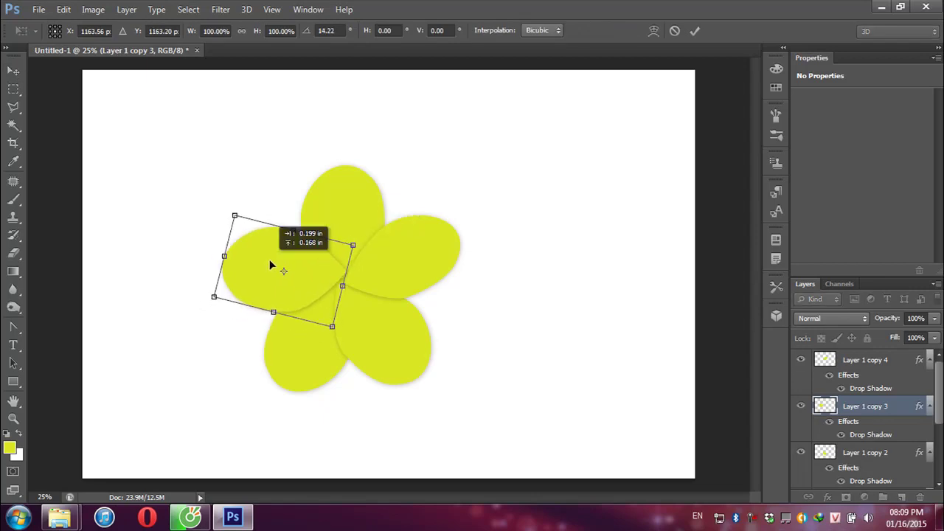
mouse_move(237, 217)
left_mouse_down()
mouse_move(266, 232)
mouse_move(233, 219)
left_mouse_up()
mouse_move(294, 235)
left_mouse_down()
mouse_move(301, 240)
mouse_move(278, 247)
mouse_move(300, 282)
left_mouse_up()
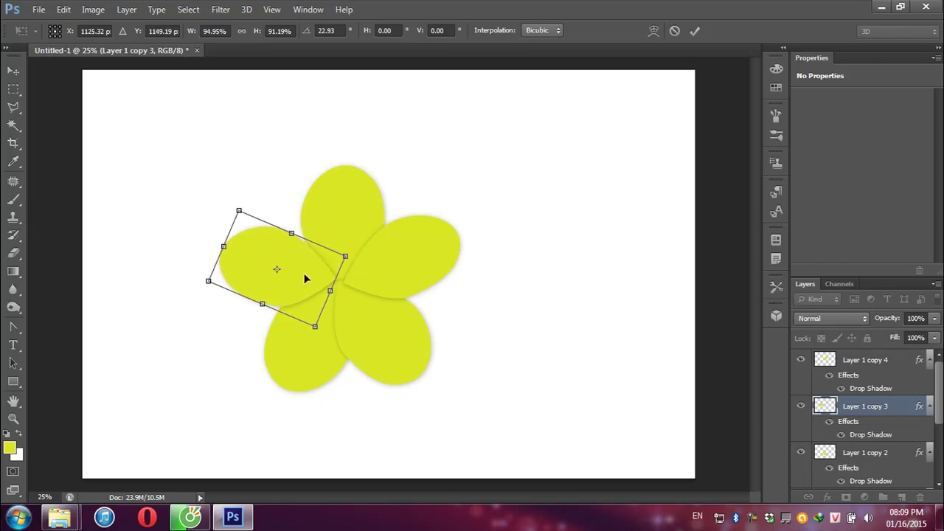
key("Return")
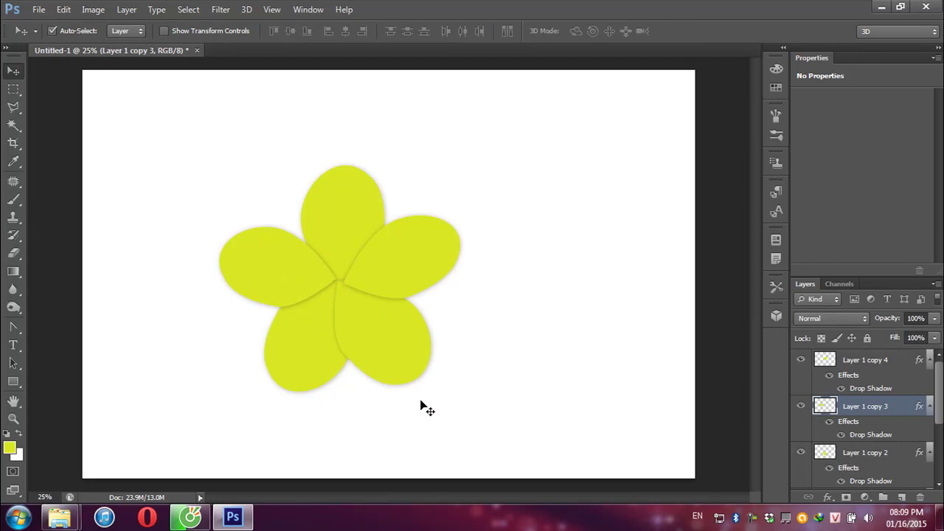
Select all five petal layers and stamp them into one merged flower layer
scroll(941, 401, "down", 5)
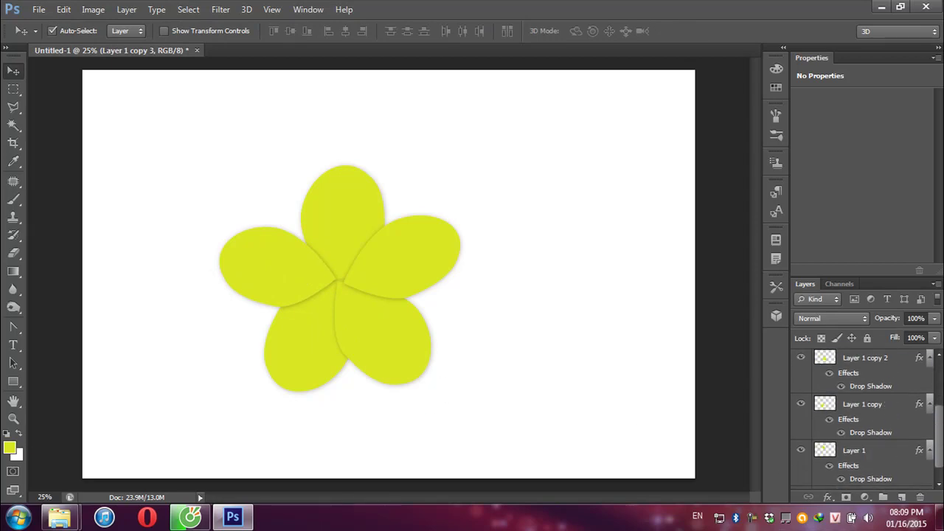
left_click(891, 438)
scroll(889, 439, "up", 4)
scroll(889, 435, "up", 1)
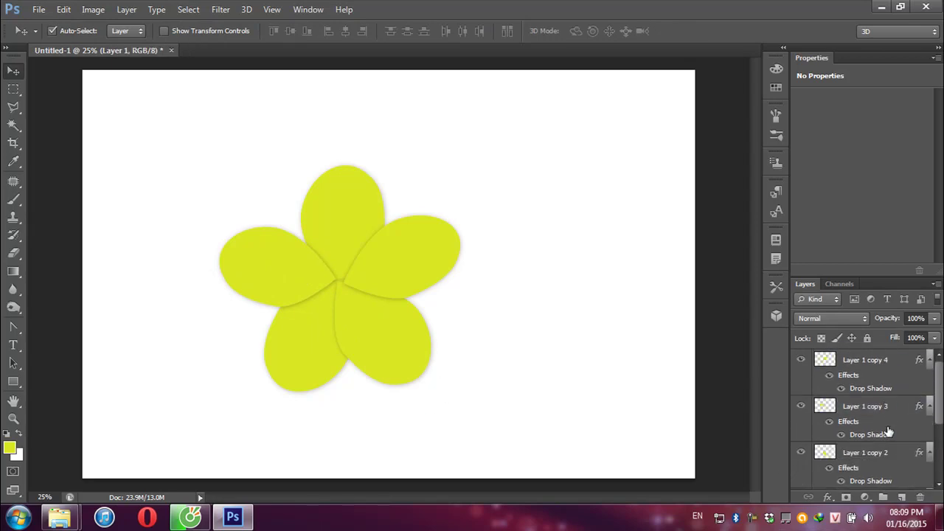
left_click(876, 366, "shift")
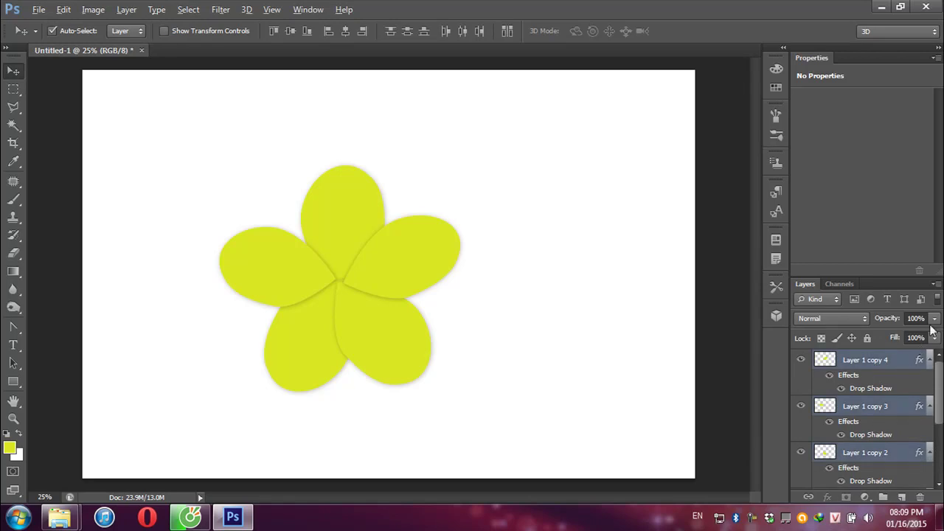
left_click(935, 285)
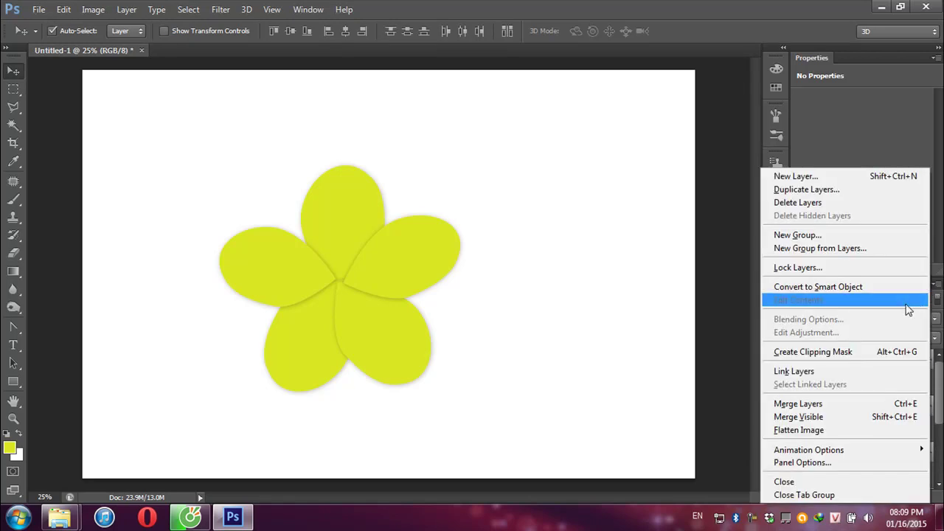
left_click(841, 407)
Hide the separate petal layers and load the merged flower's outline as a selection
left_click(801, 379)
left_click(801, 425)
scroll(802, 467, "down", 2)
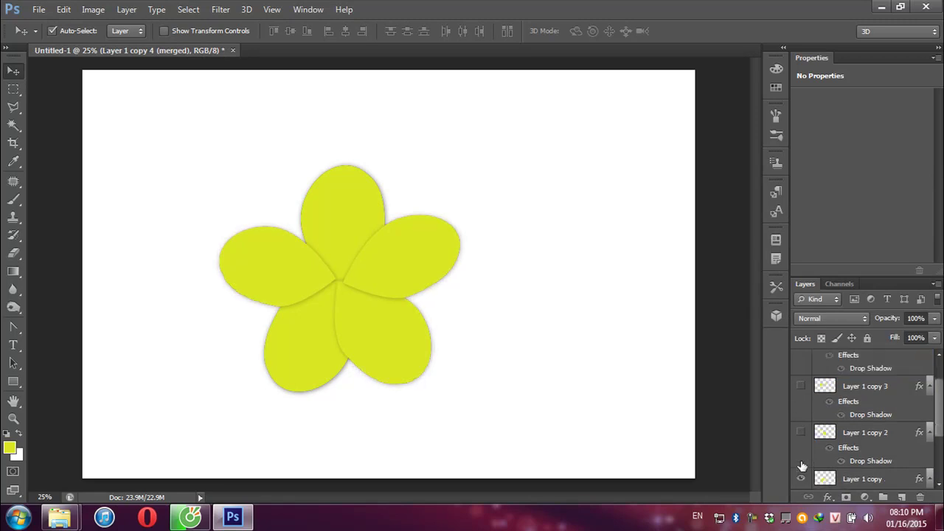
left_click(801, 479)
scroll(832, 457, "up", 2)
scroll(837, 439, "down", 2)
scroll(837, 443, "down", 3)
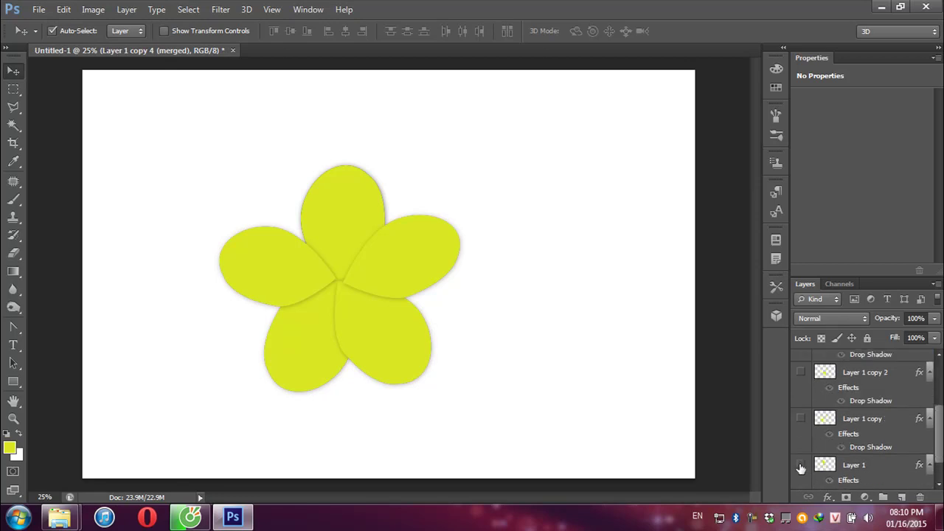
scroll(801, 413, "up", 2)
scroll(800, 368, "up", 3)
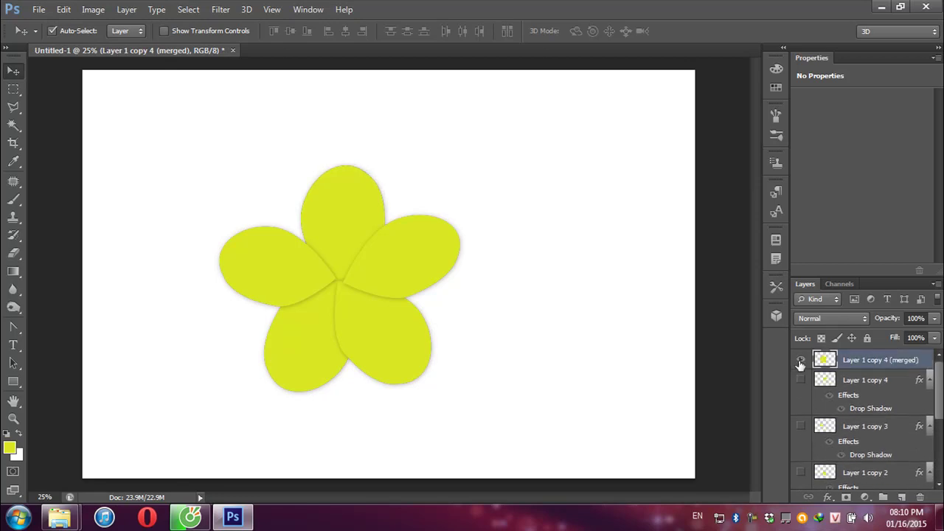
left_click(802, 361)
left_click(823, 361, "ctrl")
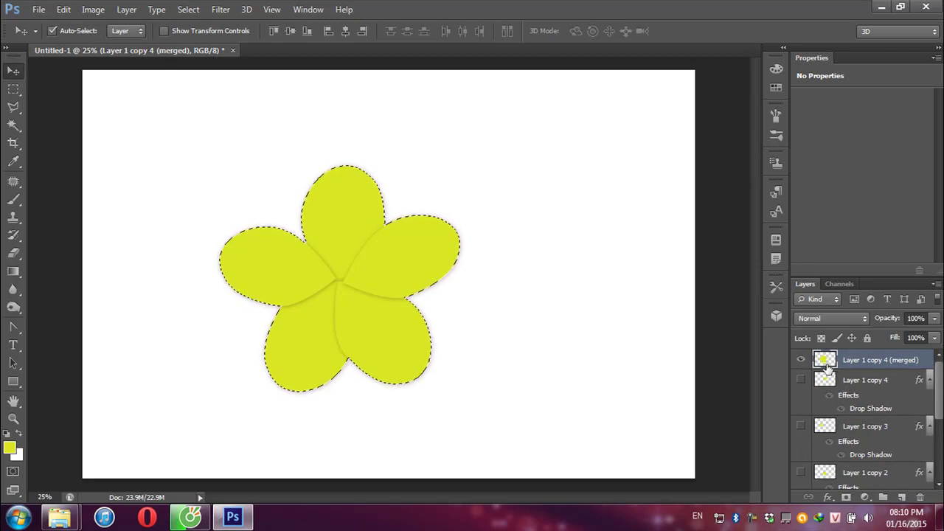
Set up a 250 px soft round brush on a new empty shading layer
key("ctrl+d")
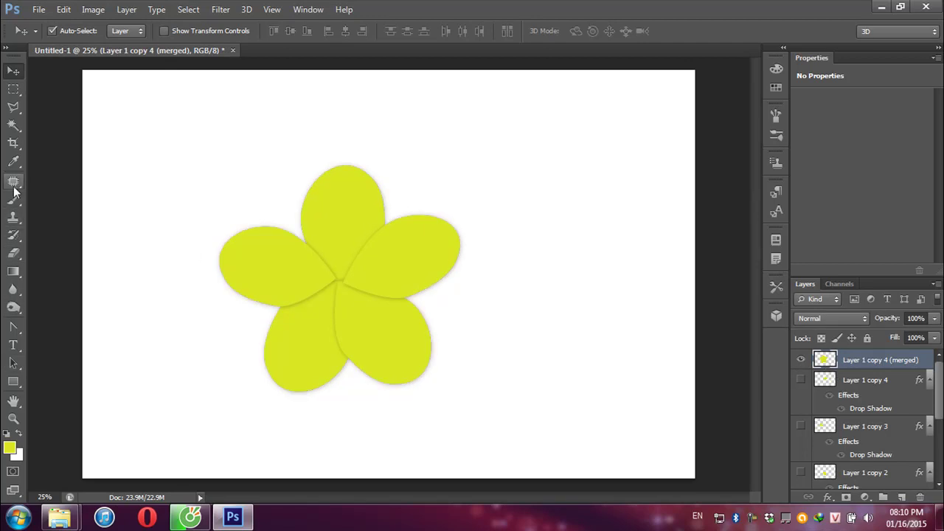
left_click(14, 200)
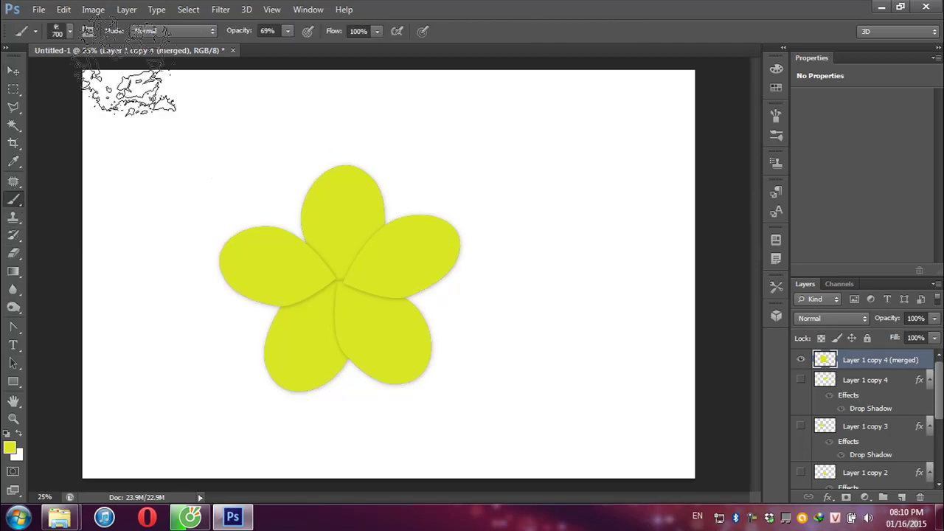
left_click(67, 33)
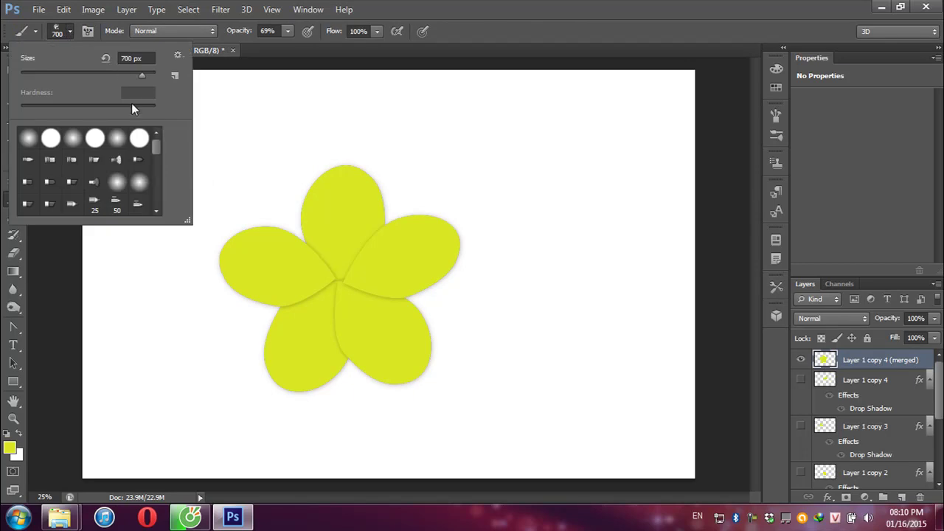
double_click(116, 137)
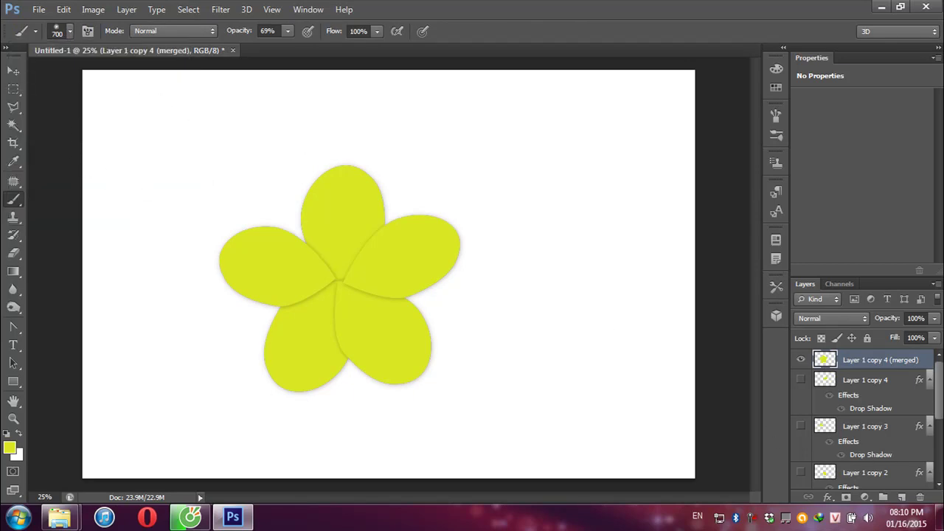
left_click(901, 497)
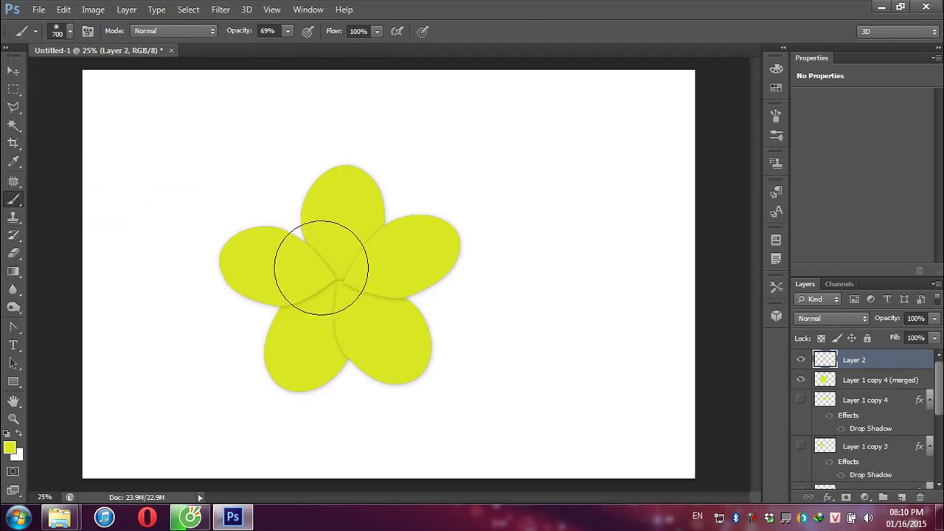
key("bracketleft")
key("bracketleft")
key("bracketleft")
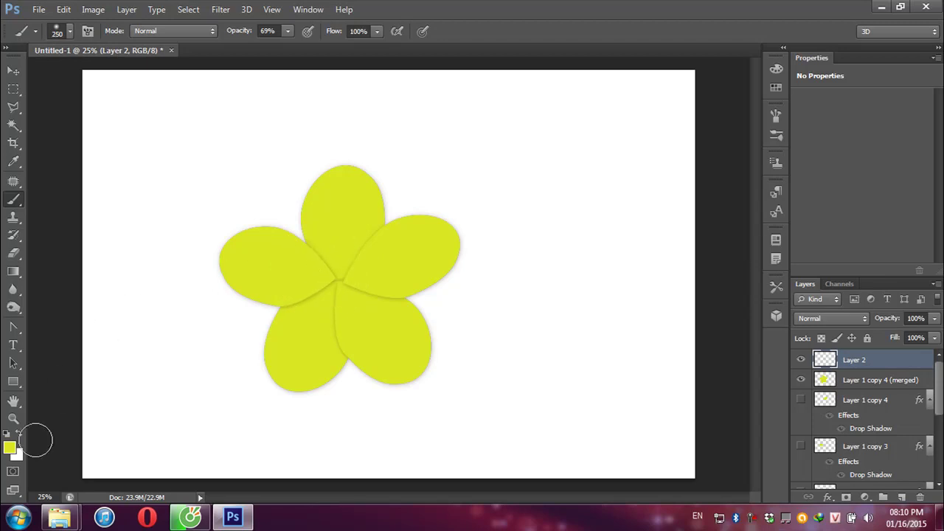
Paint darker olive shading over the flower centre and merge it with the flower into Layer 2
left_click(9, 447)
left_click(609, 361)
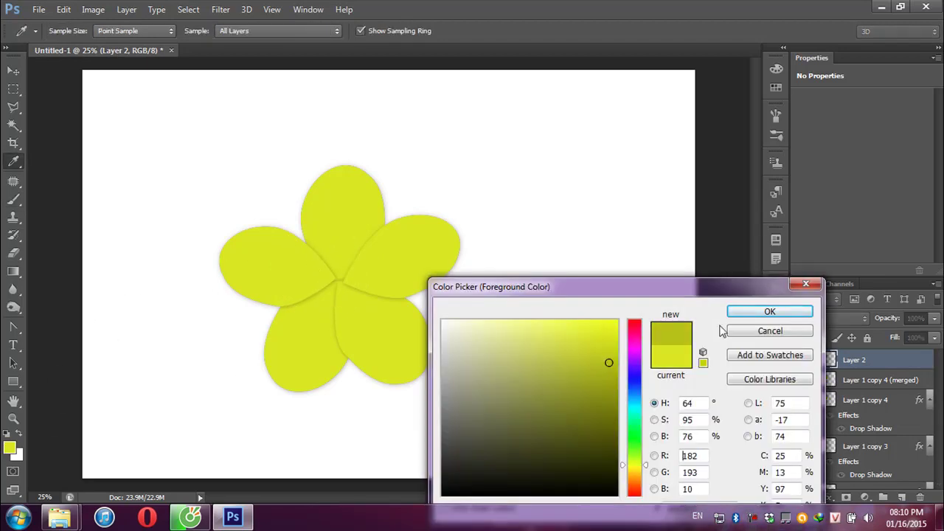
left_click(753, 313)
mouse_move(338, 243)
left_mouse_down()
mouse_move(344, 274)
mouse_move(406, 263)
left_mouse_up()
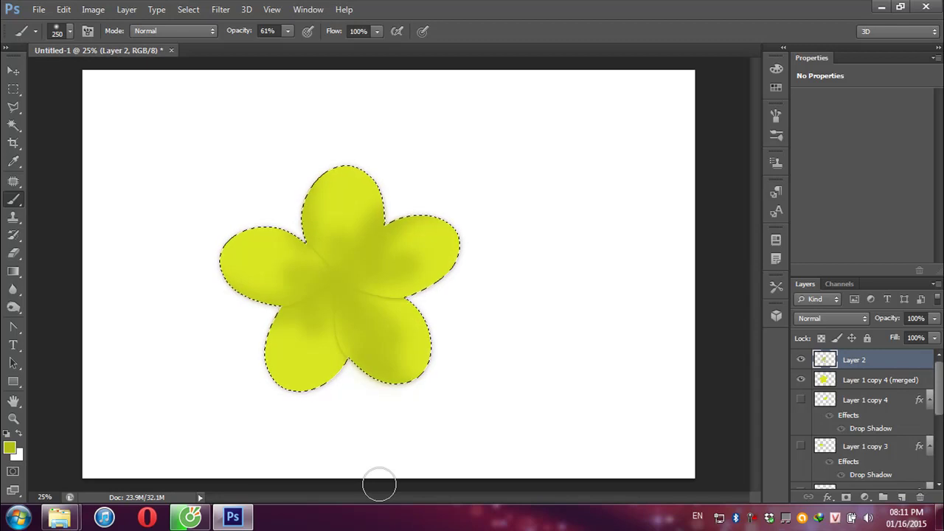
key("ctrl+d")
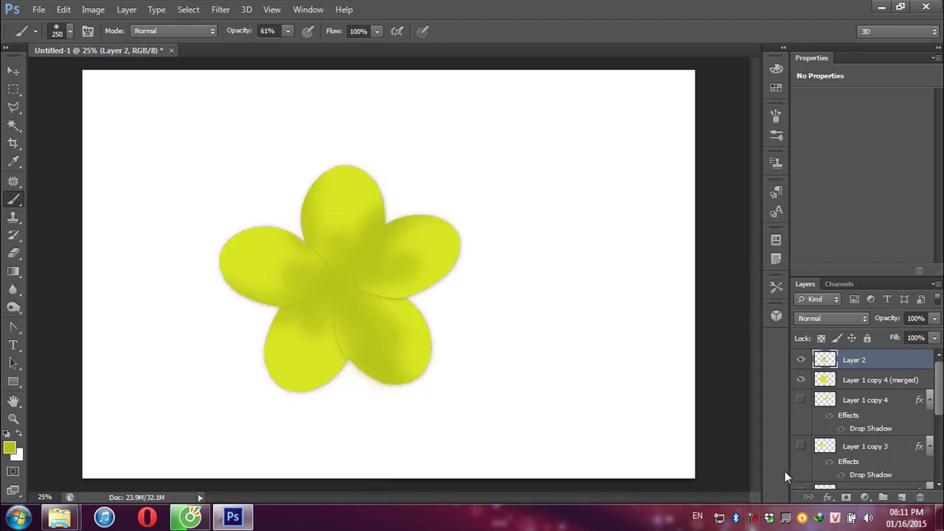
left_click(848, 386, "shift")
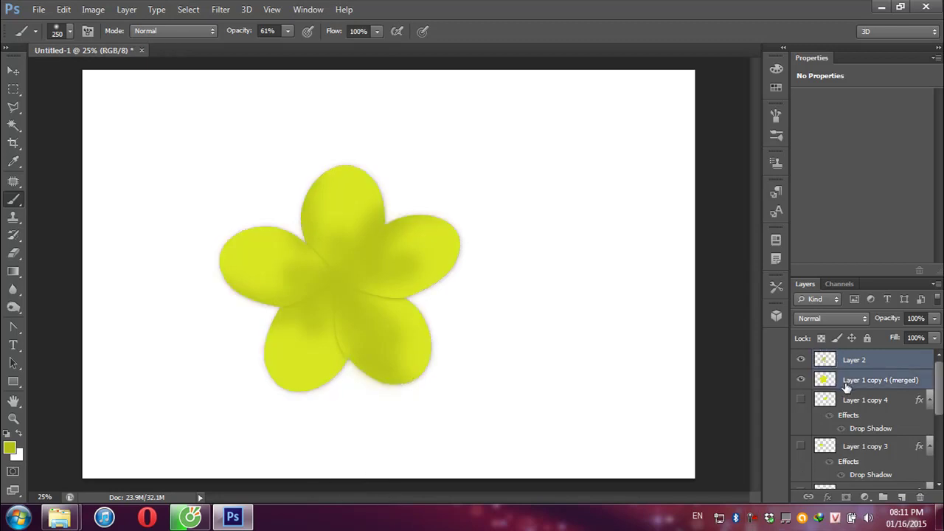
key("ctrl+e")
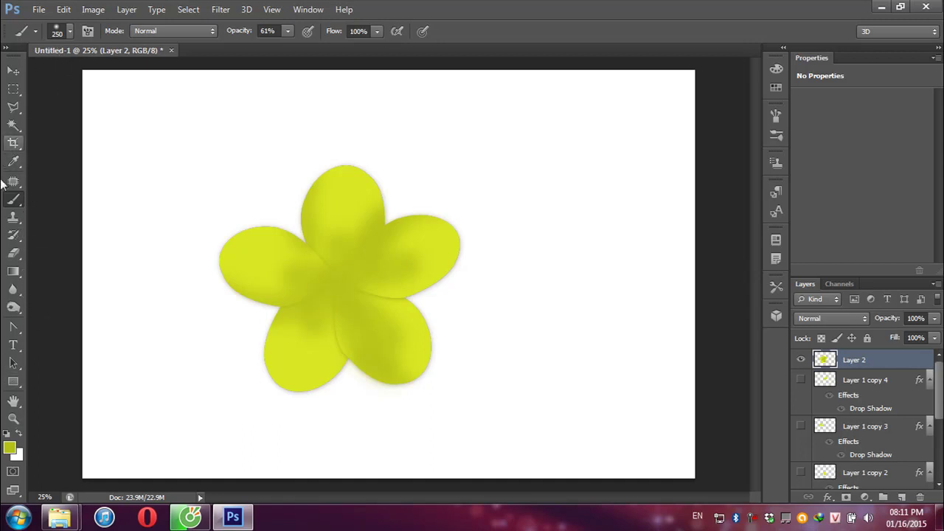
Outline a thin stamen shape with the polygonal lasso and fill it orange on a new layer
left_click(13, 109)
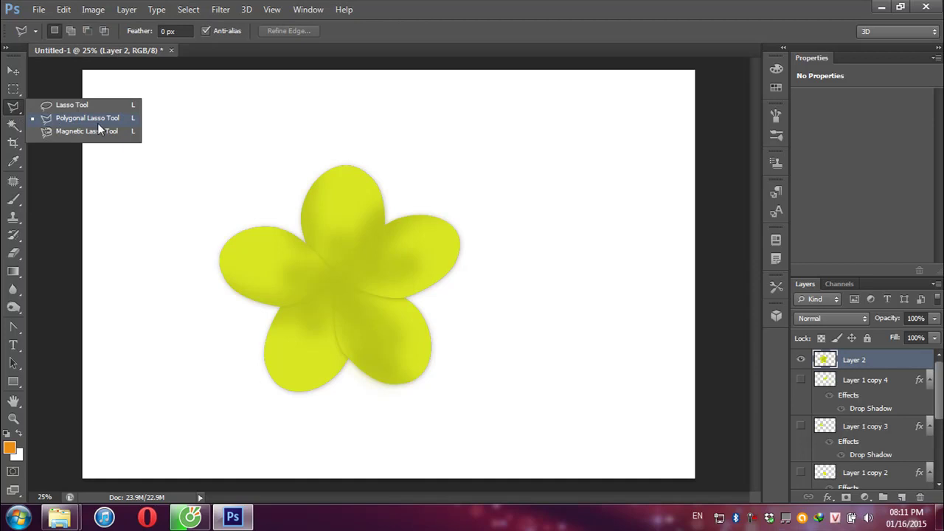
left_click(250, 180)
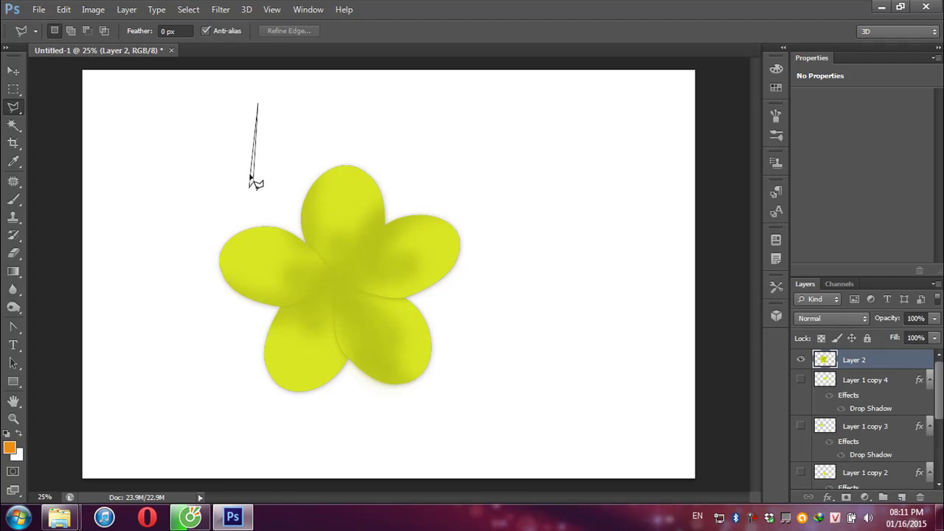
left_click(251, 181)
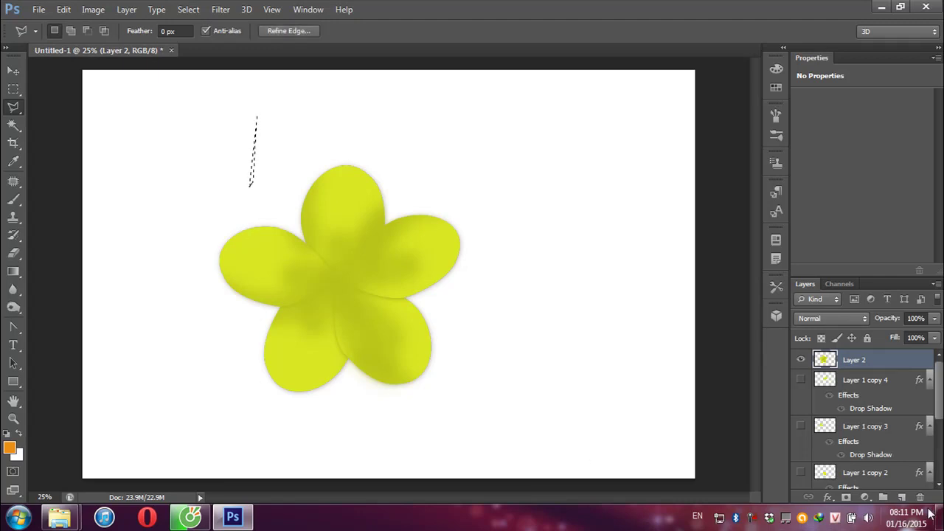
left_click(901, 497)
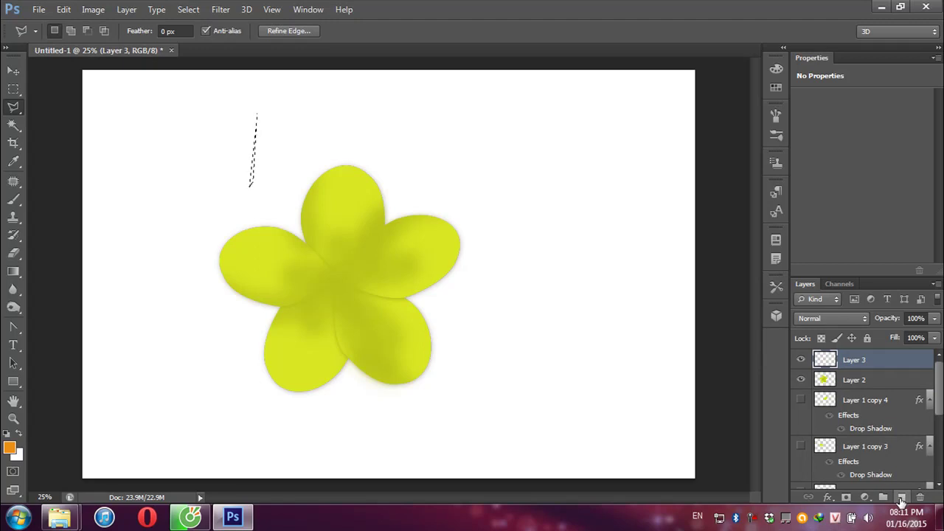
key("alt+BackSpace")
key("ctrl+d")
Move the orange stroke onto the flower centre and shrink it to about 71%
left_click(13, 71)
key("ctrl+t")
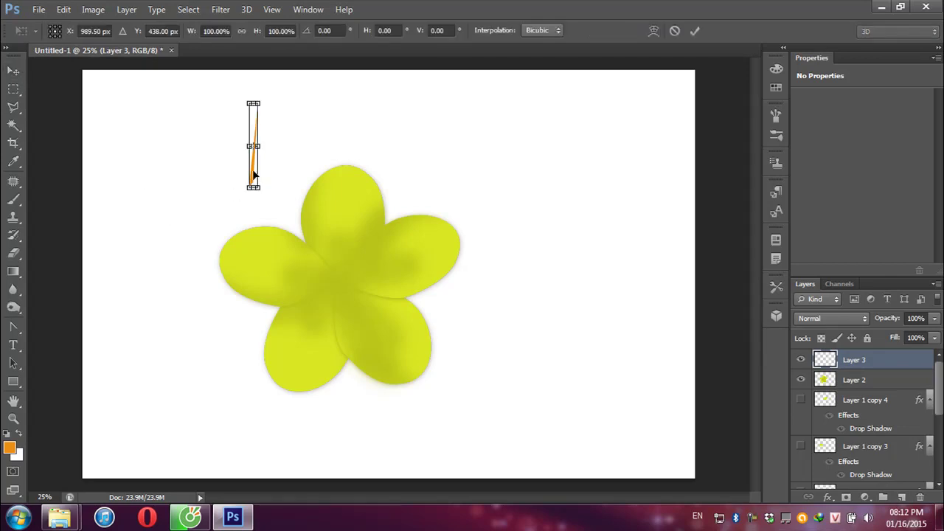
left_click_drag(253, 175, 340, 267)
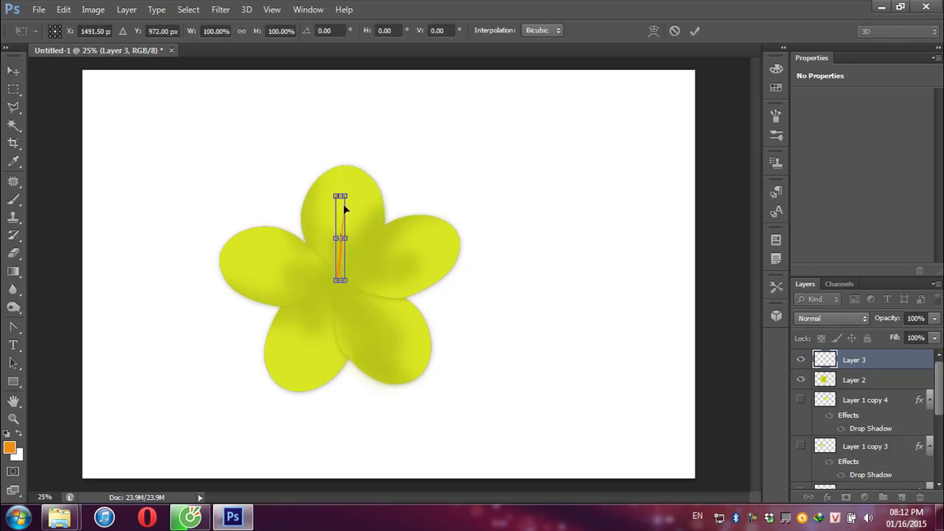
left_click_drag(350, 193, 356, 220)
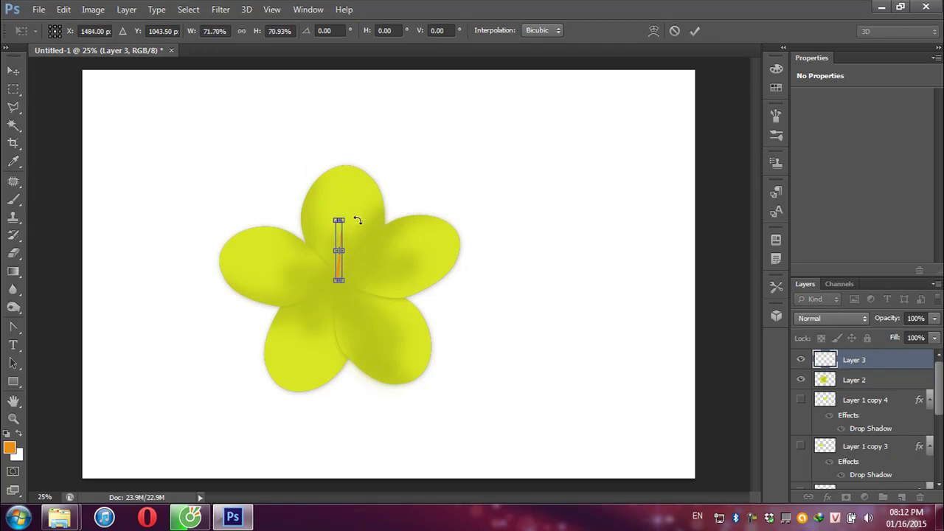
key("Return")
key("ctrl+t")
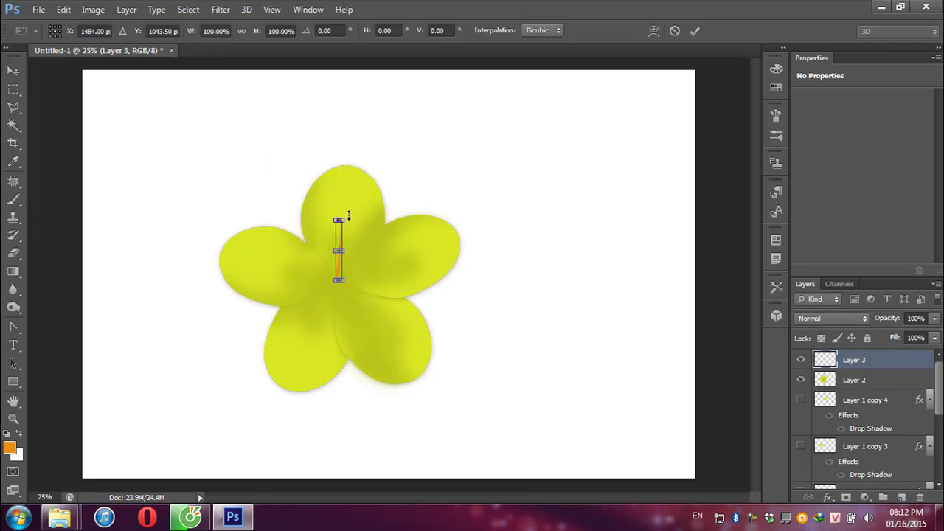
left_click_drag(352, 206, 365, 208)
key("ctrl+z")
key("Return")
Duplicate the stroke, tilt the copy about -14°, lock the flower layer and form a V
key("ctrl+j")
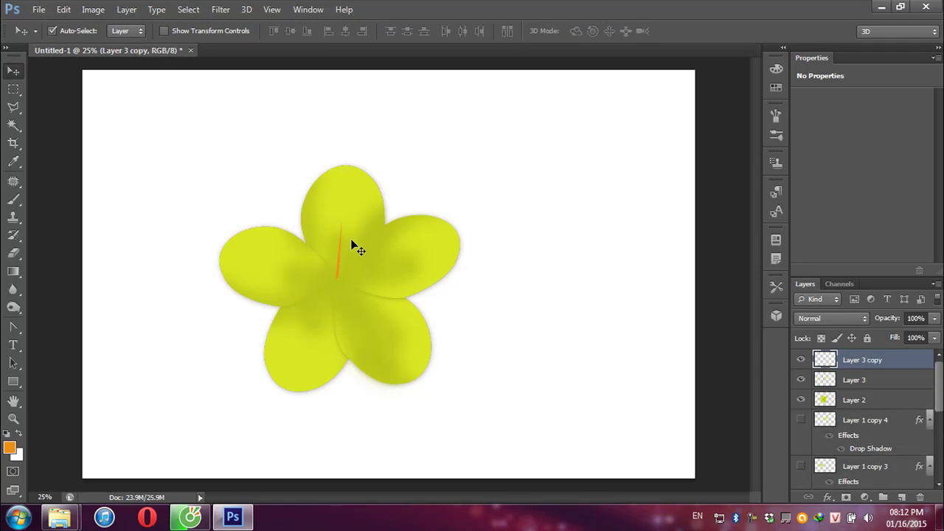
key("ctrl+t")
mouse_move(333, 220)
left_mouse_down()
mouse_move(335, 235)
mouse_move(327, 228)
left_mouse_up()
key("Return")
left_click(343, 278)
left_click_drag(343, 280, 361, 296)
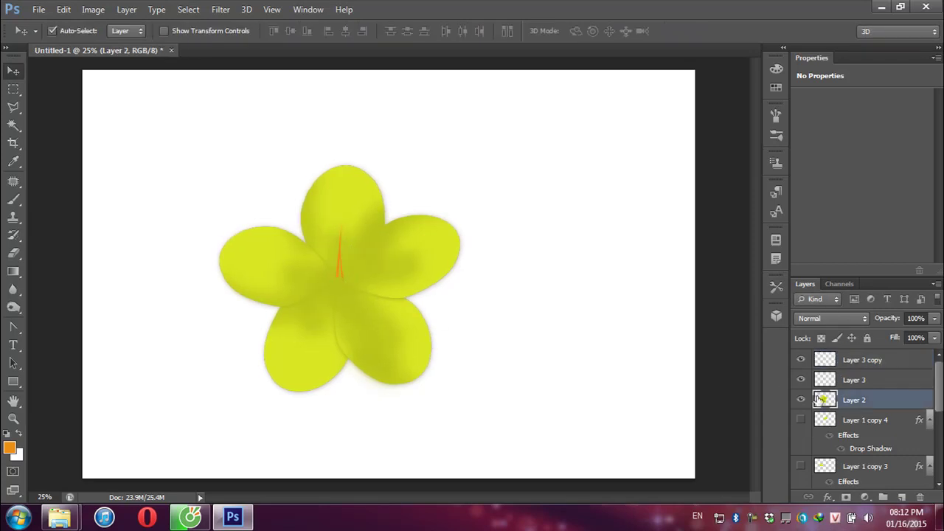
left_click(867, 338)
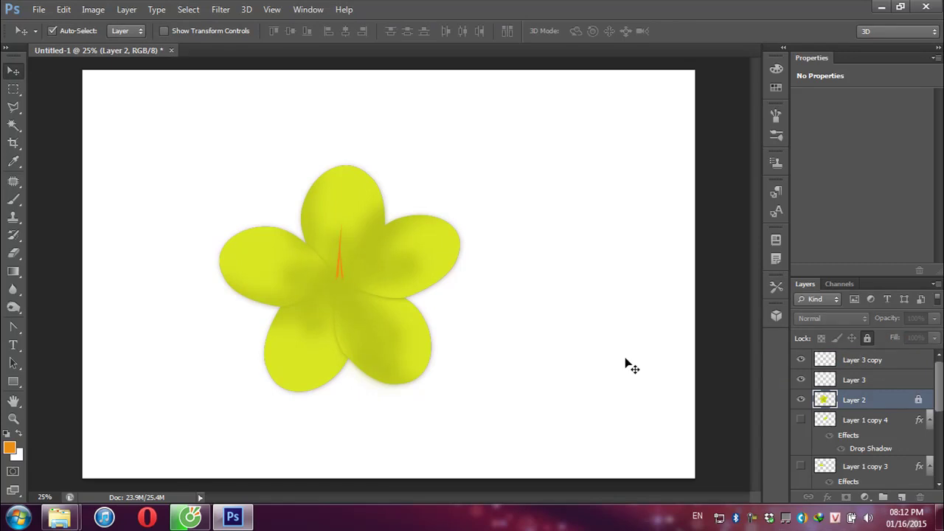
left_click_drag(343, 276, 336, 276)
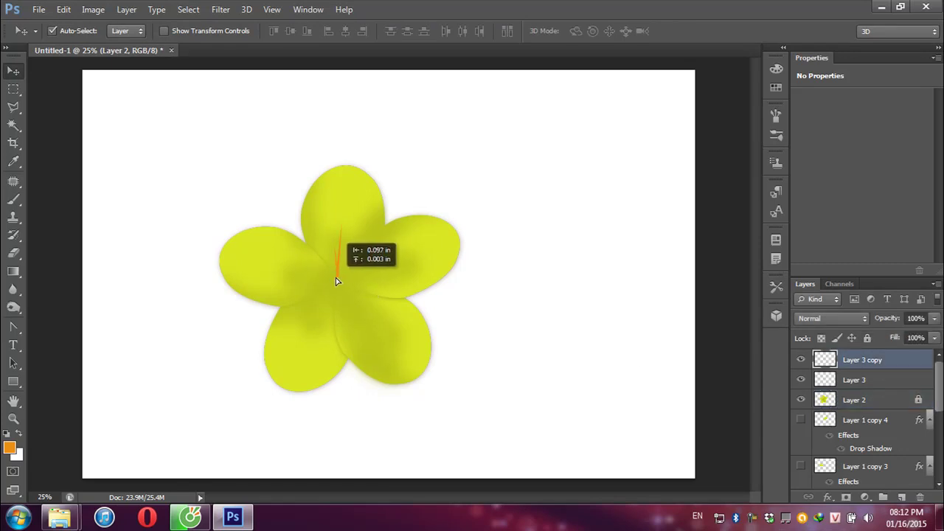
Zoom into the flower centre and add a third stroke rotated about -27°, shifted down-left
key("ctrl+0")
key("ctrl+plus")
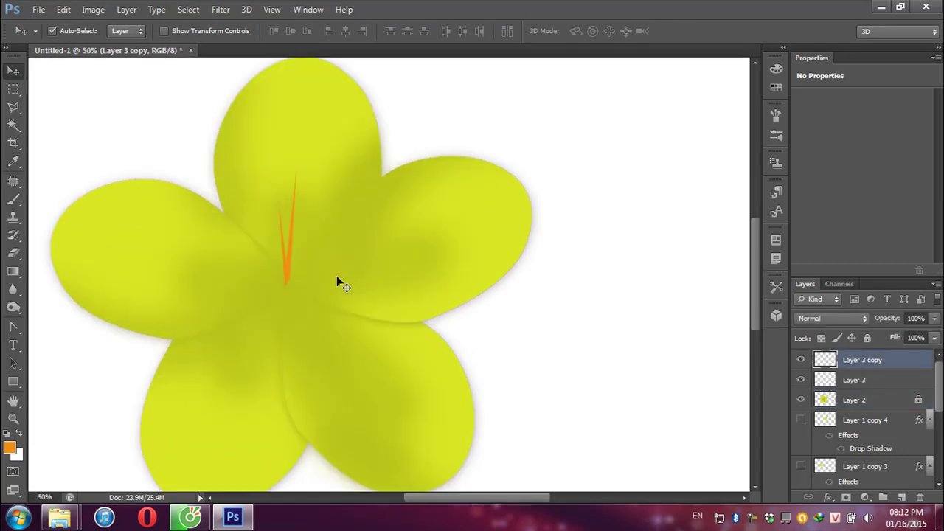
key("ctrl+j")
key("ctrl+t")
left_click_drag(255, 198, 240, 214)
mouse_move(296, 260)
left_mouse_down()
mouse_move(281, 276)
mouse_move(282, 269)
left_mouse_up()
key("Return")
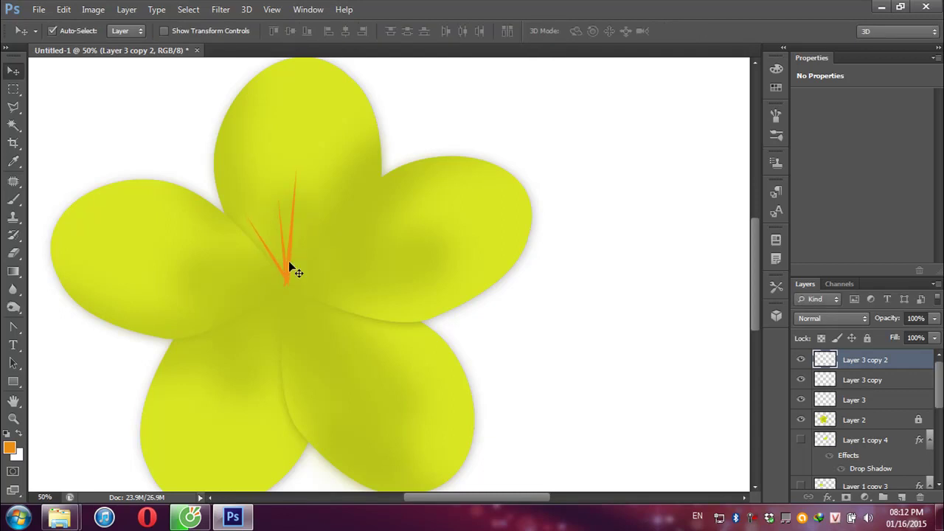
Copy the original stamen Layer 3 and rotate the copy about 15° clockwise
left_click(288, 261)
key("ctrl+j")
key("ctrl+y")
key("ctrl+t")
mouse_move(312, 164)
left_mouse_down()
mouse_move(301, 197)
mouse_move(311, 202)
left_mouse_up()
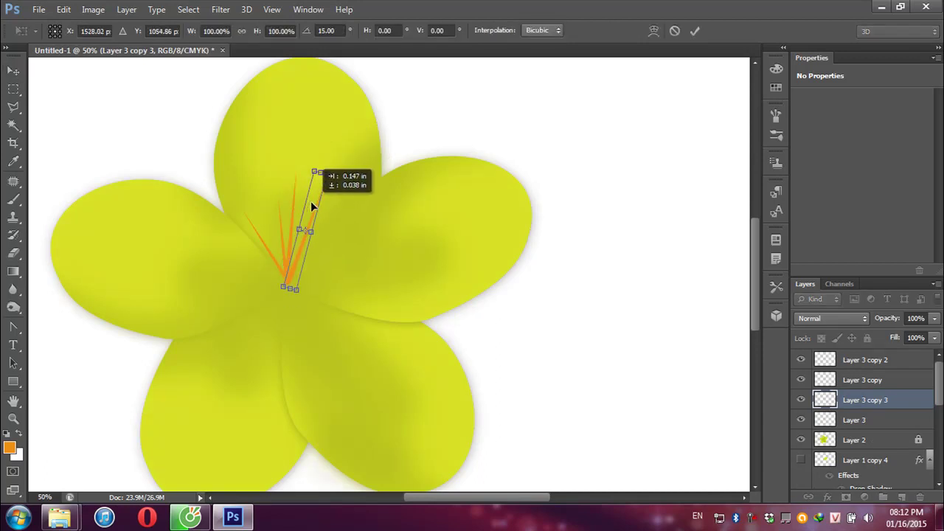
key("Return")
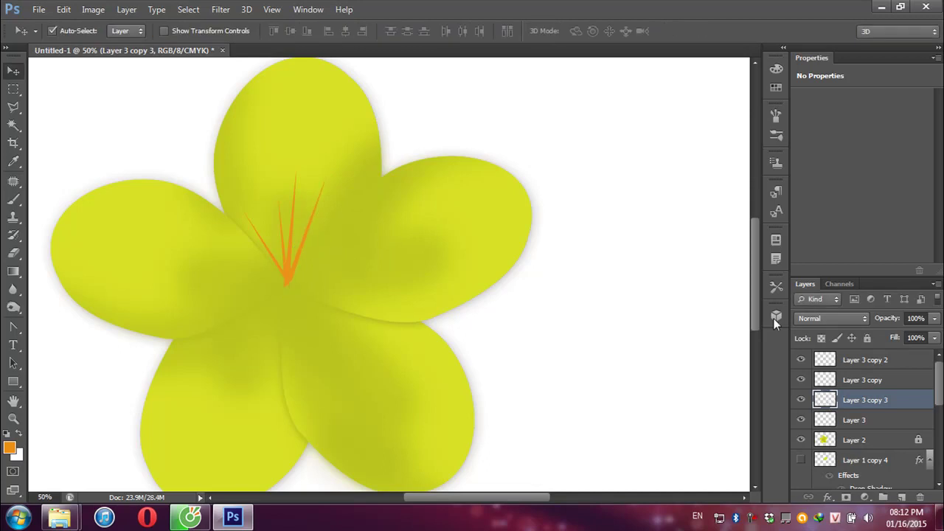
Merge the four Layer 3 stamen layers into one fan
left_click(868, 419, "shift")
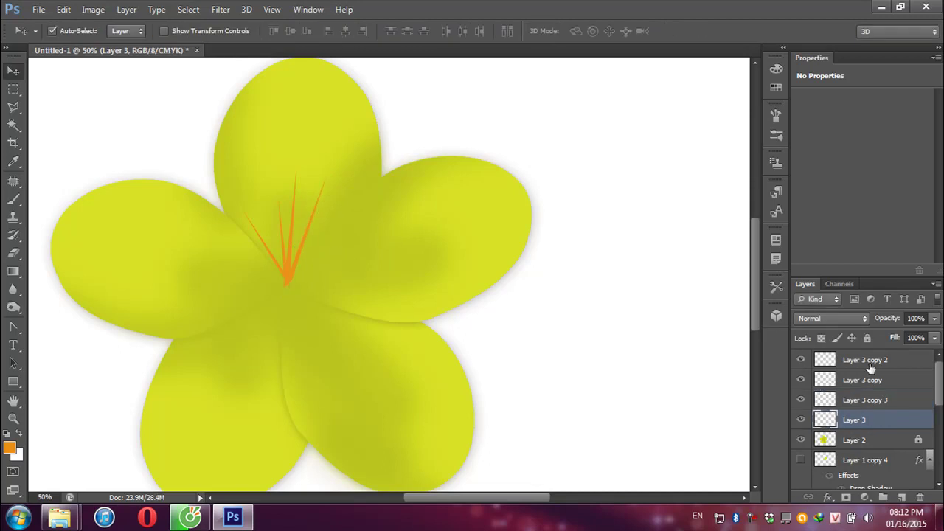
left_click(868, 362, "shift")
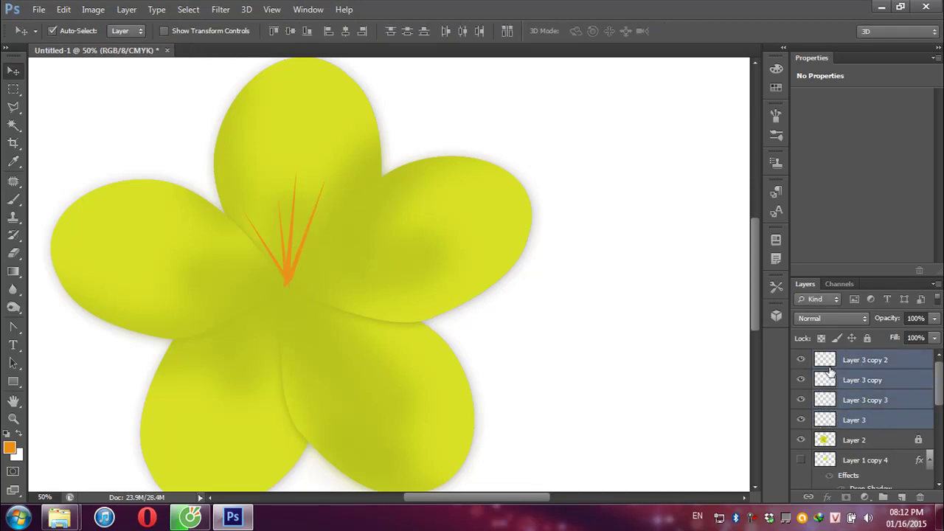
key("ctrl+e")
Add a copy of the stamen fan rotated toward the left and recentred on the flower
key("ctrl+j")
key("ctrl+t")
left_click_drag(315, 132, 177, 185)
left_click_drag(312, 238, 257, 297)
left_click_drag(307, 202, 319, 216)
left_click_drag(283, 250, 292, 270)
key("Return")
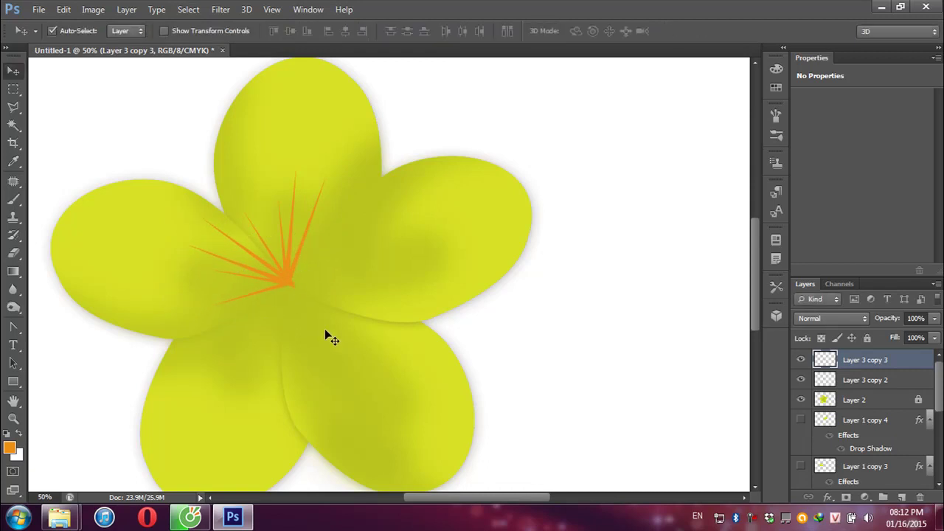
Add another fan copy rotated further around and centred on the flower
key("ctrl+j")
key("ctrl+t")
left_click_drag(327, 181, 227, 214)
mouse_move(281, 273)
left_mouse_down()
mouse_move(288, 315)
mouse_move(284, 308)
left_mouse_up()
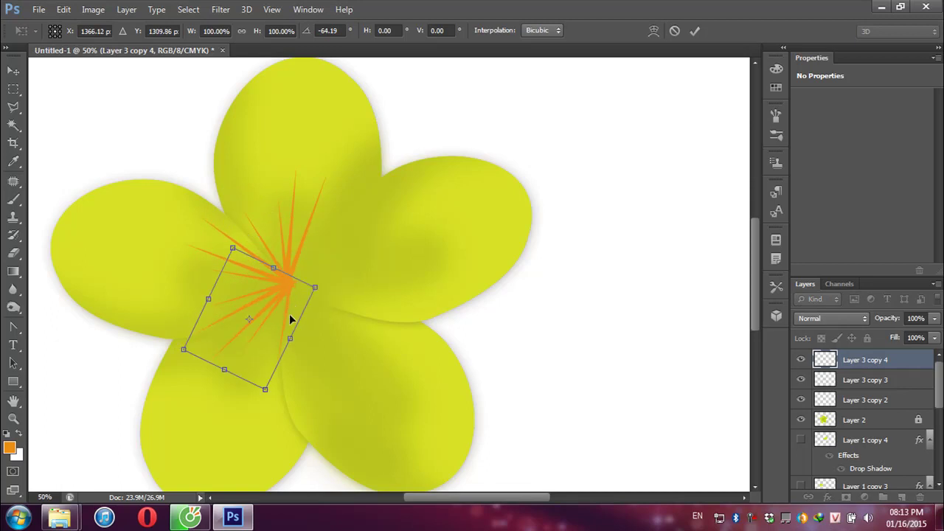
key("Return")
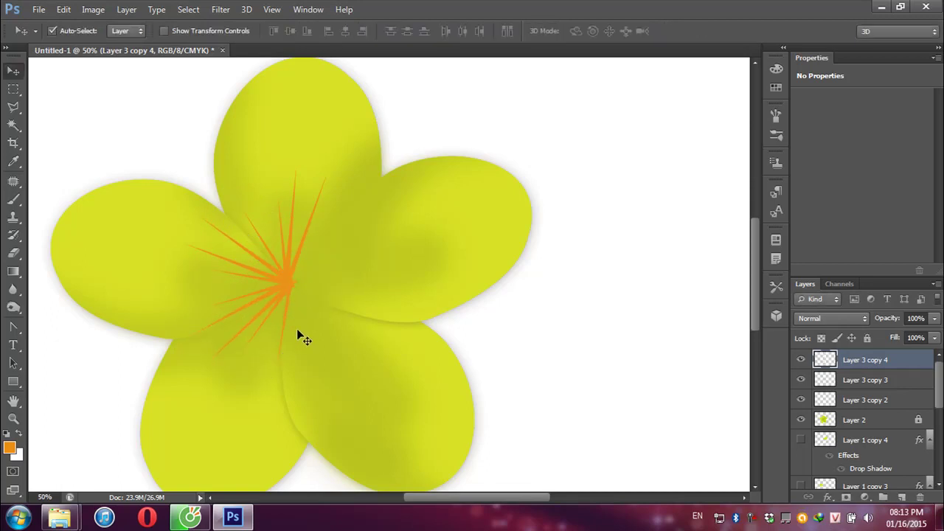
Add a third fan copy rotated about -31° onto the flower centre
key("ctrl+j")
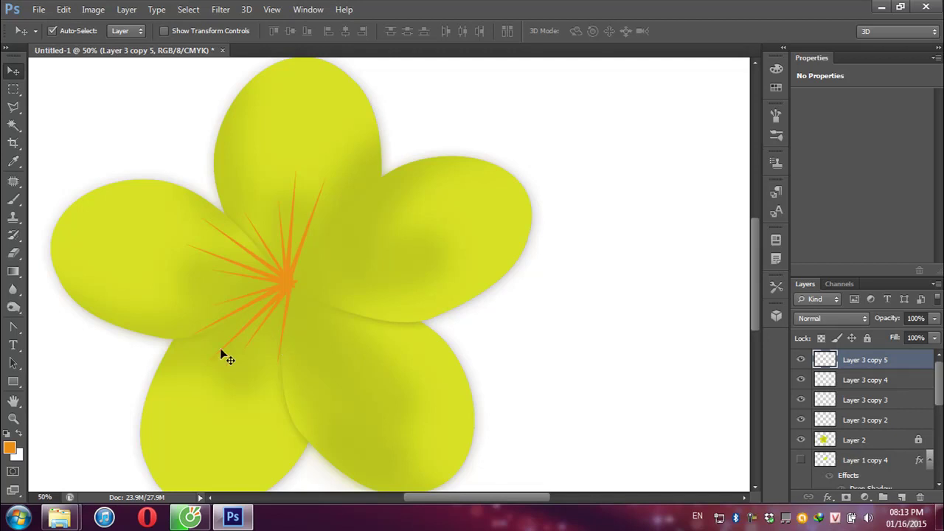
left_click_drag(301, 330, 317, 324)
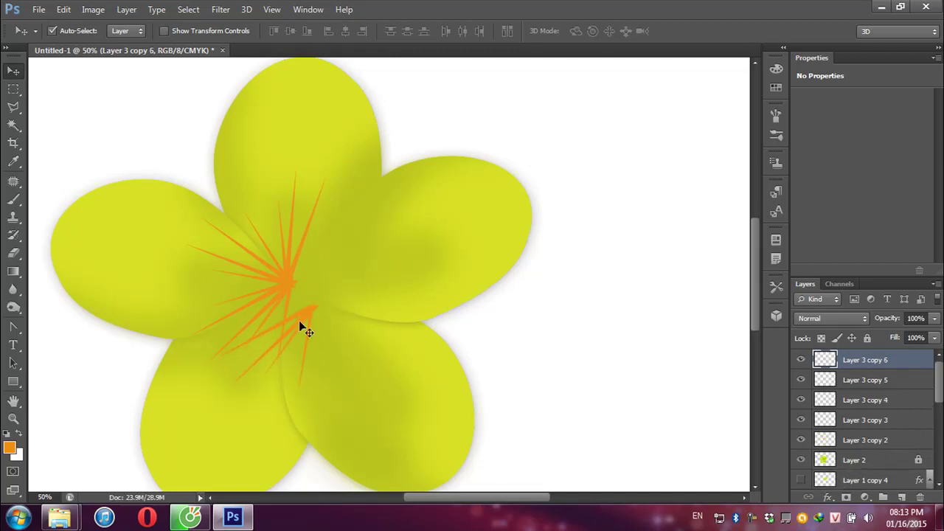
key("ctrl+t")
left_click_drag(339, 274, 297, 185)
mouse_move(285, 299)
left_mouse_down()
mouse_move(294, 340)
mouse_move(288, 332)
left_mouse_up()
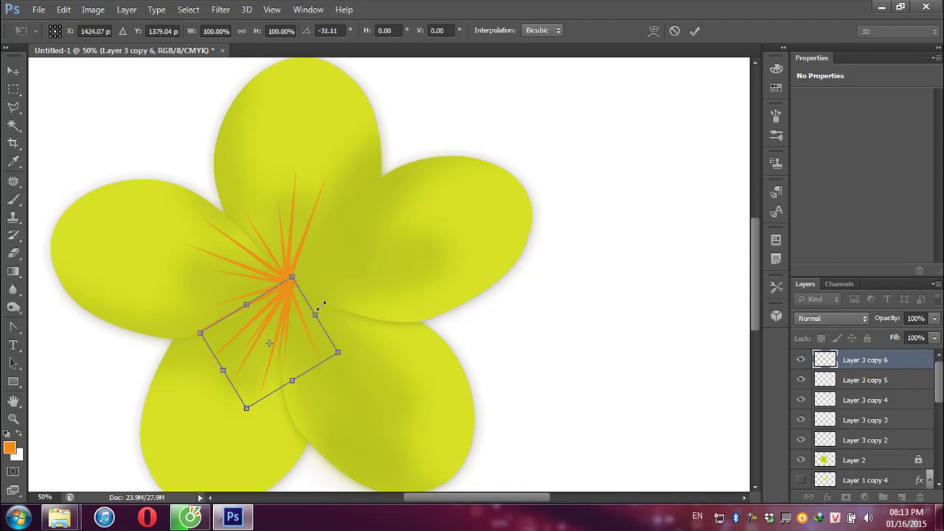
key("Return")
Add a final fan copy rotated to fill the remaining gap around the centre
key("ctrl+j")
key("ctrl+t")
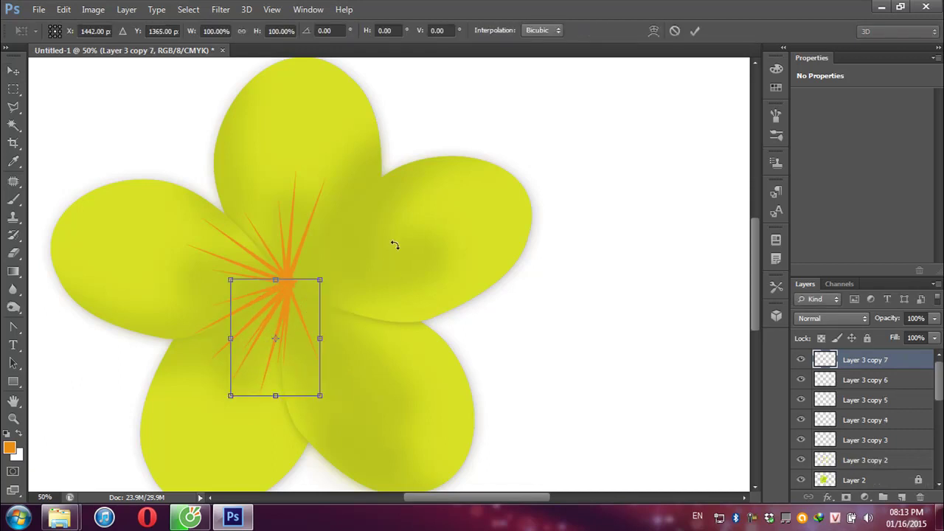
left_click_drag(348, 207, 285, 205)
left_click_drag(310, 332, 350, 322)
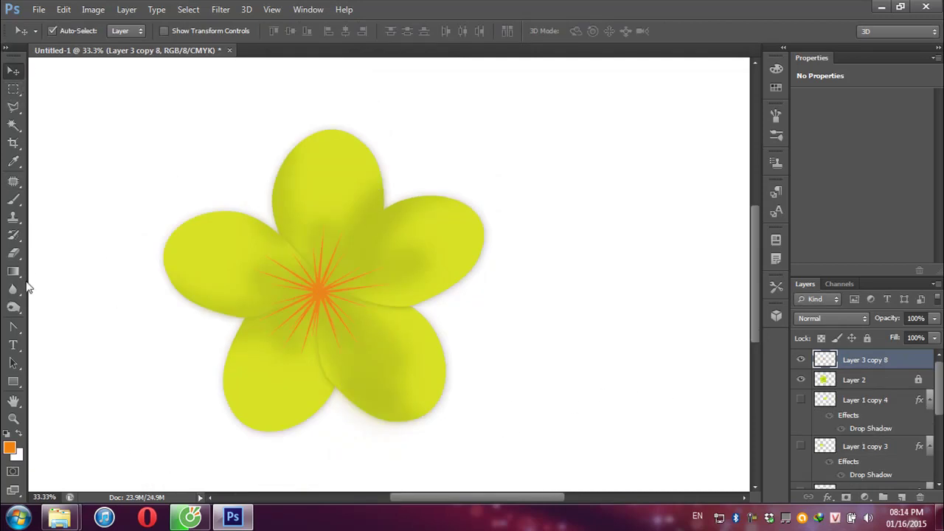
Draw a closed, curved leaf path with the Pen Tool from the petal edge and load it as a selection
left_click(15, 330)
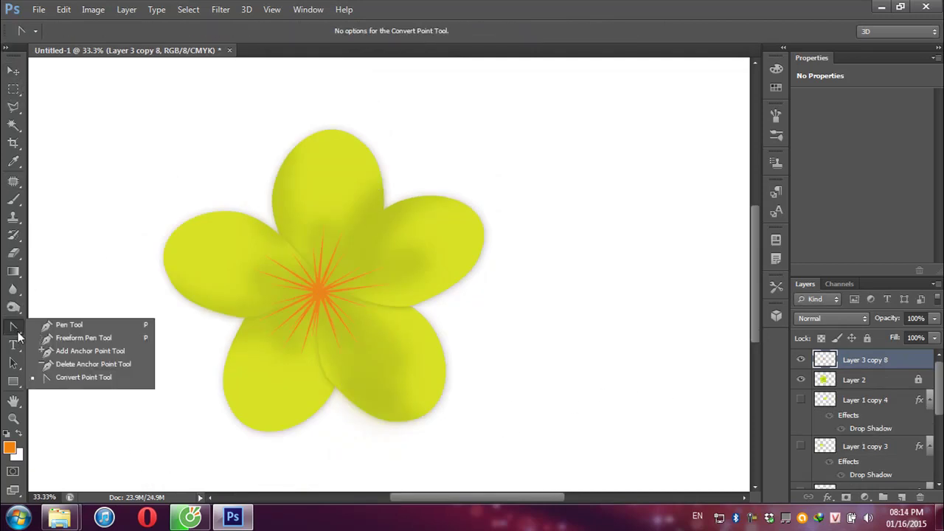
left_click(55, 327)
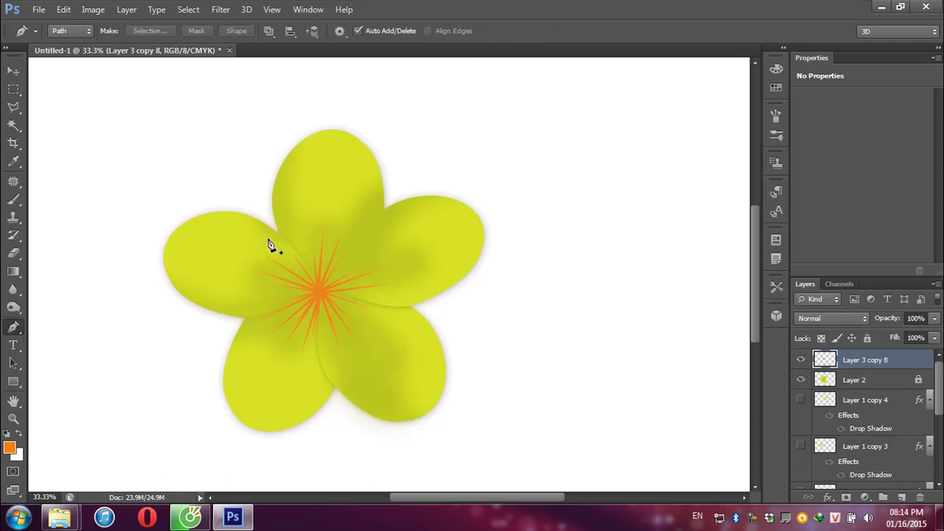
left_click(266, 237)
left_click_drag(242, 177, 248, 138)
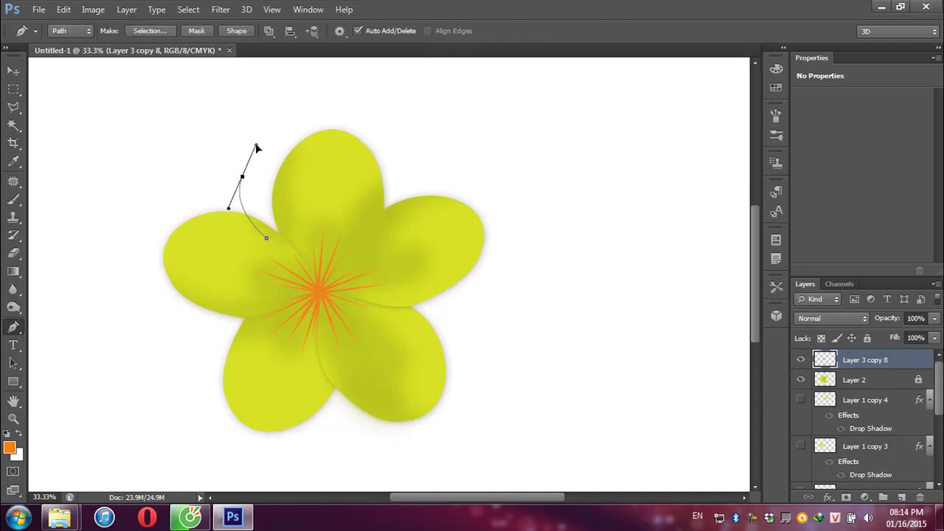
left_click_drag(258, 175, 264, 186)
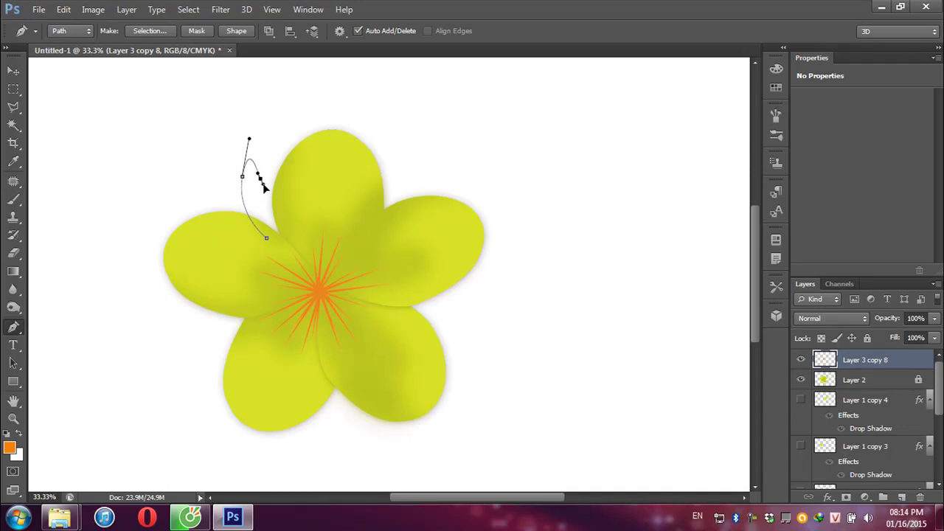
left_click_drag(266, 237, 270, 246)
key("Escape")
key("ctrl+Return")
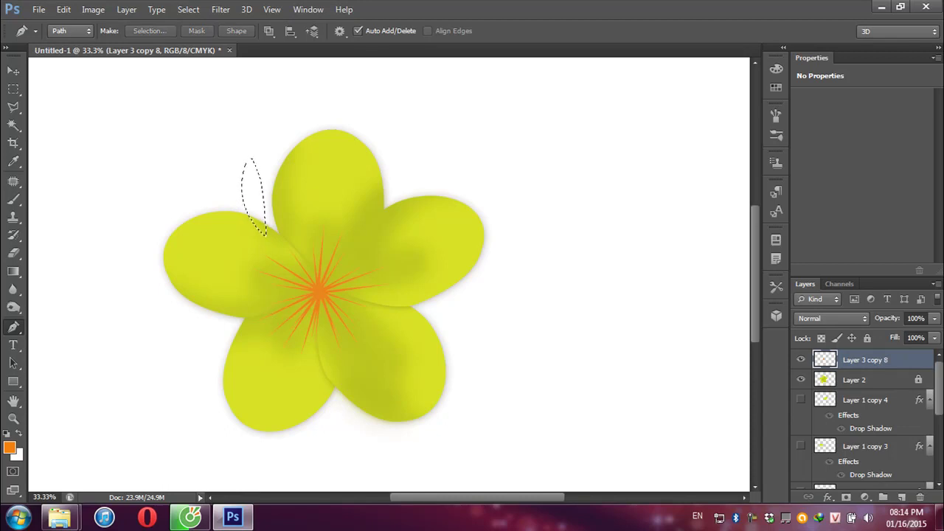
Set the foreground colour to dark green and fill the leaf selection on a new layer
left_click(9, 448)
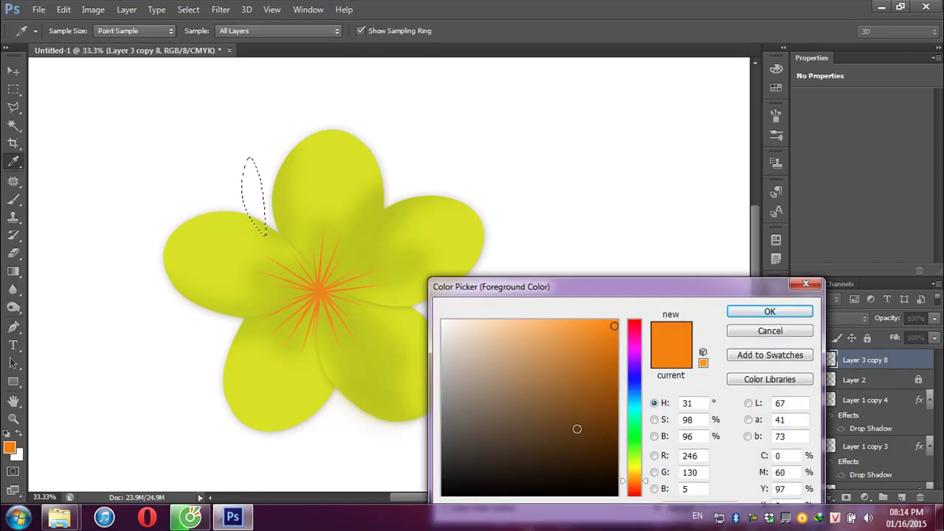
left_click_drag(632, 455, 639, 455)
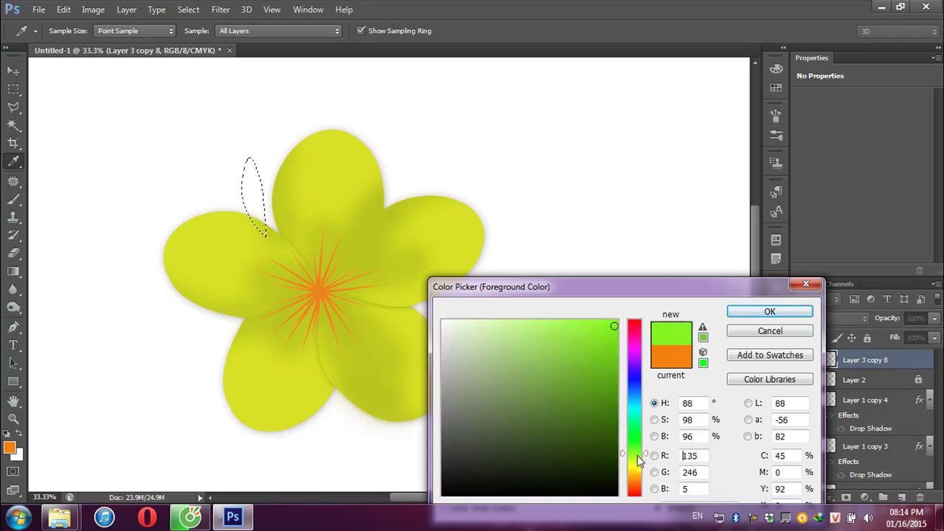
left_click_drag(611, 347, 612, 384)
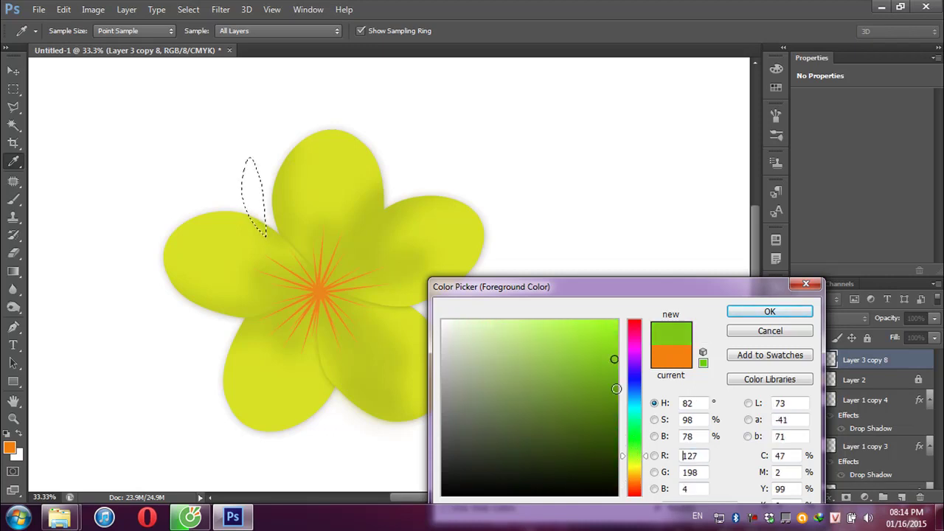
left_click(751, 311)
key("p")
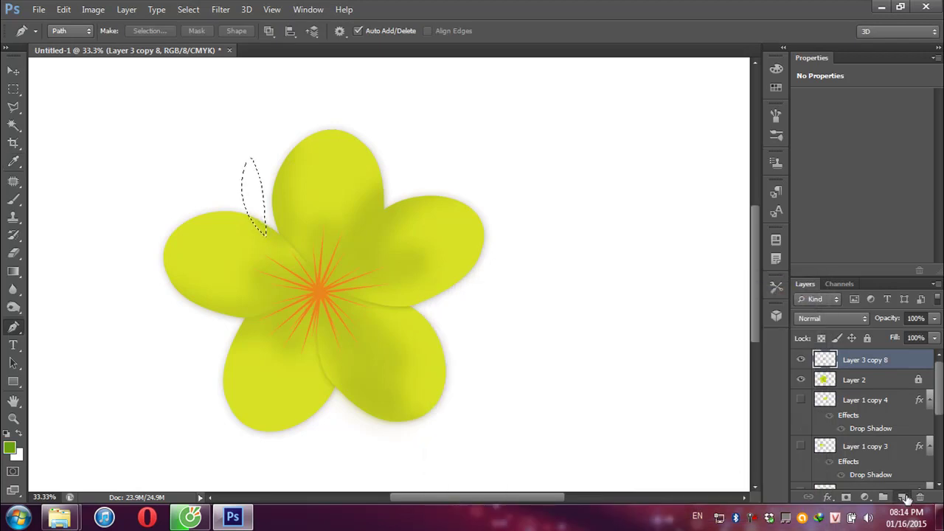
left_click(903, 498)
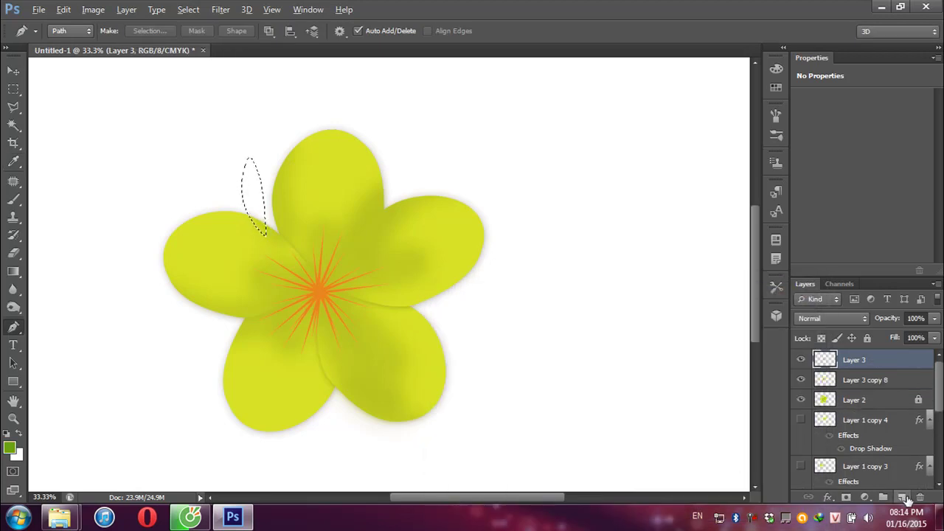
key("alt+BackSpace")
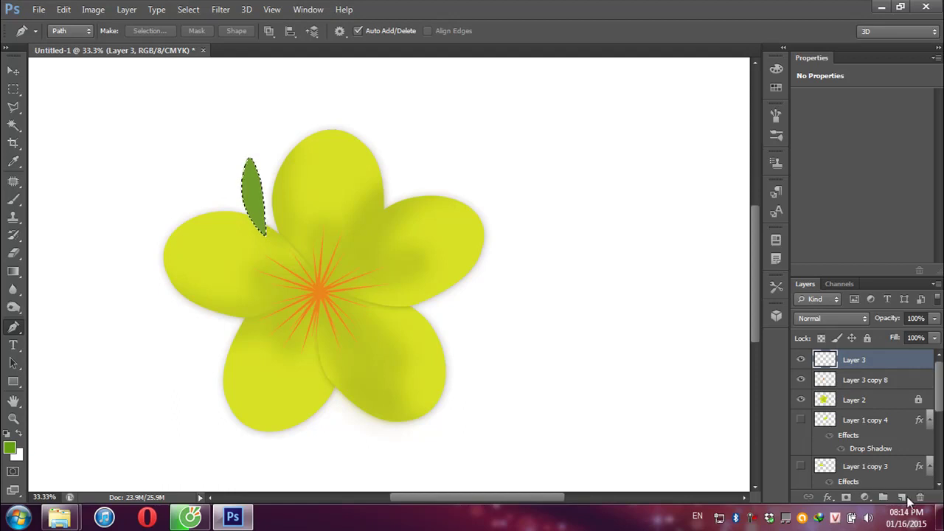
key("ctrl+s")
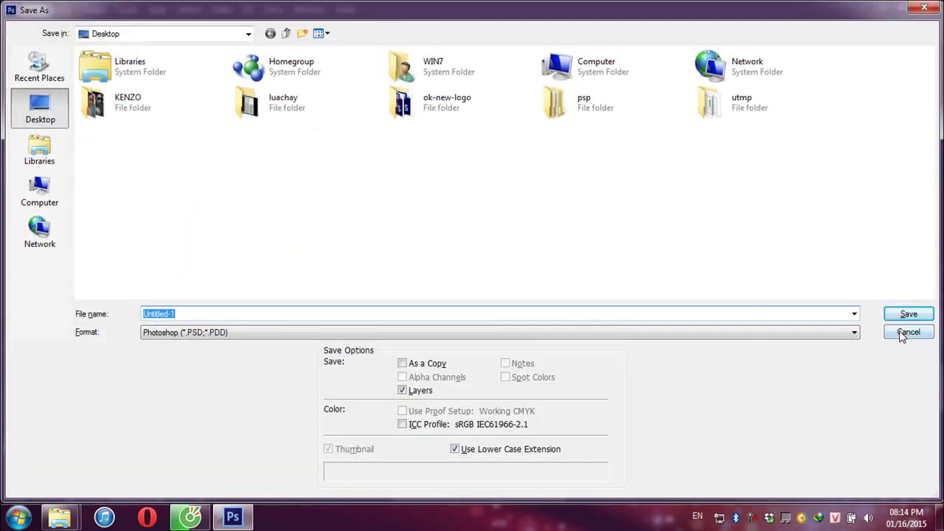
Rotate the leaf to lean out upper-left and move its layer beneath the flower, Layer 2
left_click(907, 332)
key("ctrl+d")
key("ctrl+t")
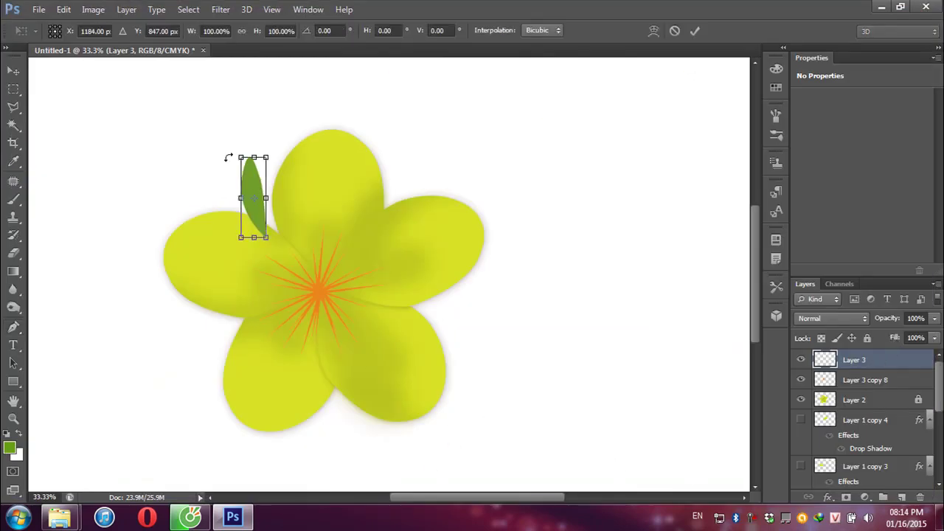
left_click_drag(218, 103, 310, 242)
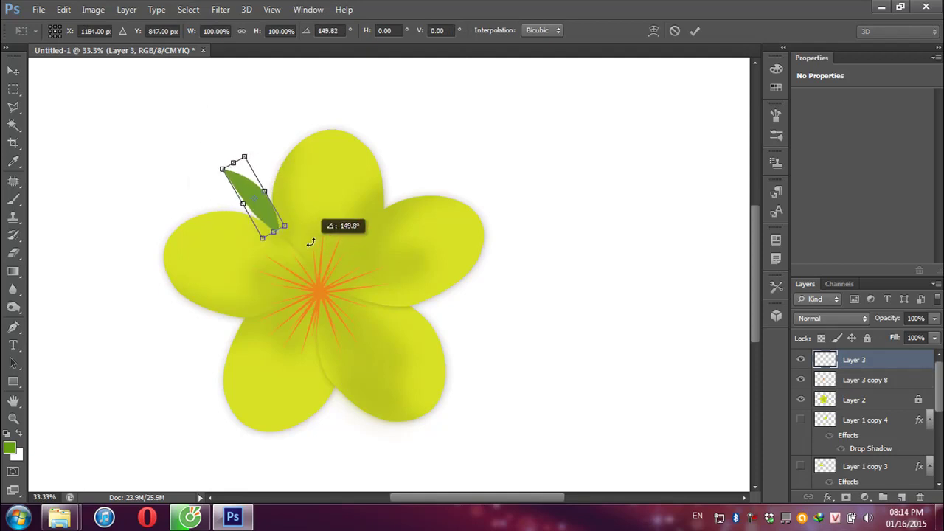
key("Return")
key("p")
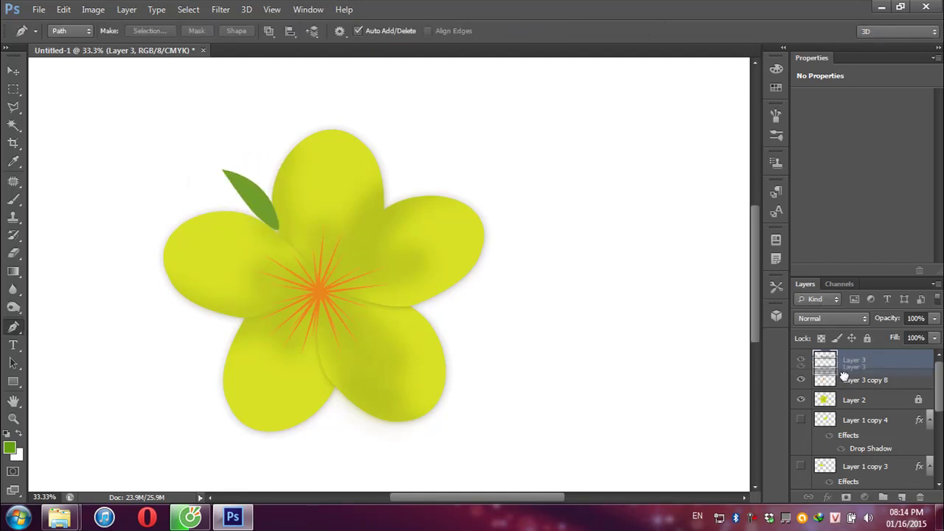
left_click_drag(843, 363, 843, 402)
Nudge the leaf down and tuck it further behind the petals
left_click(264, 224)
left_click(237, 165)
left_click(12, 71)
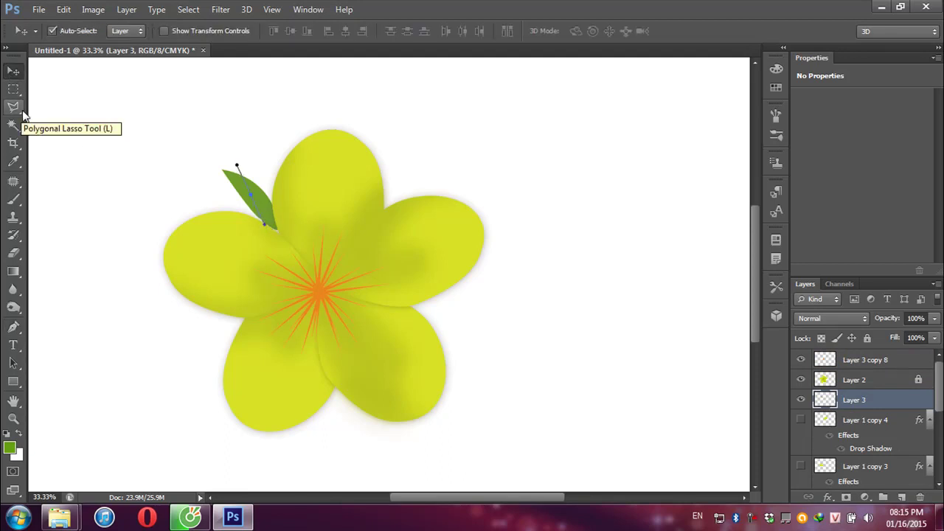
left_click(172, 184)
left_click_drag(249, 194, 256, 214)
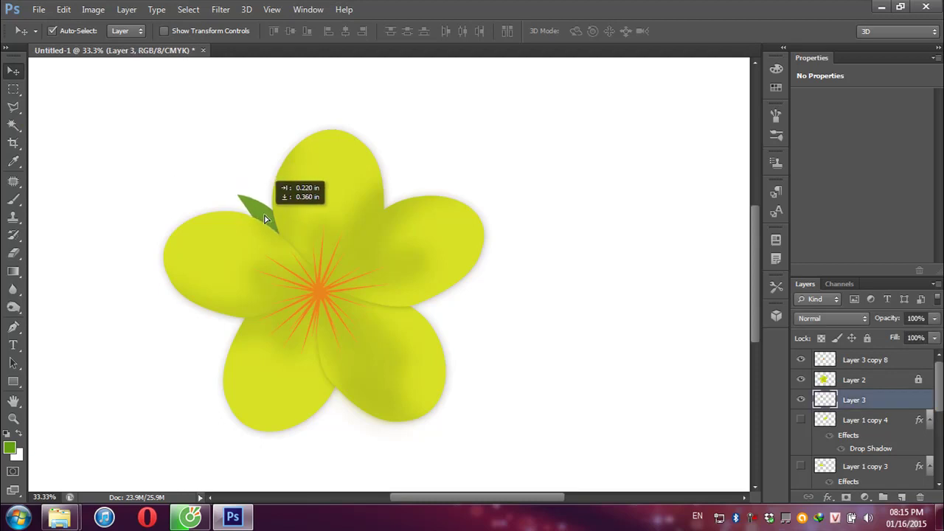
mouse_move(256, 214)
left_mouse_down()
mouse_move(267, 226)
mouse_move(203, 322)
left_mouse_up()
Rotate the leaf copies about -96° and into the top-right, then zoom out
key("ctrl+t")
mouse_move(158, 292)
left_mouse_down()
mouse_move(179, 369)
mouse_move(186, 348)
mouse_move(238, 332)
left_mouse_up()
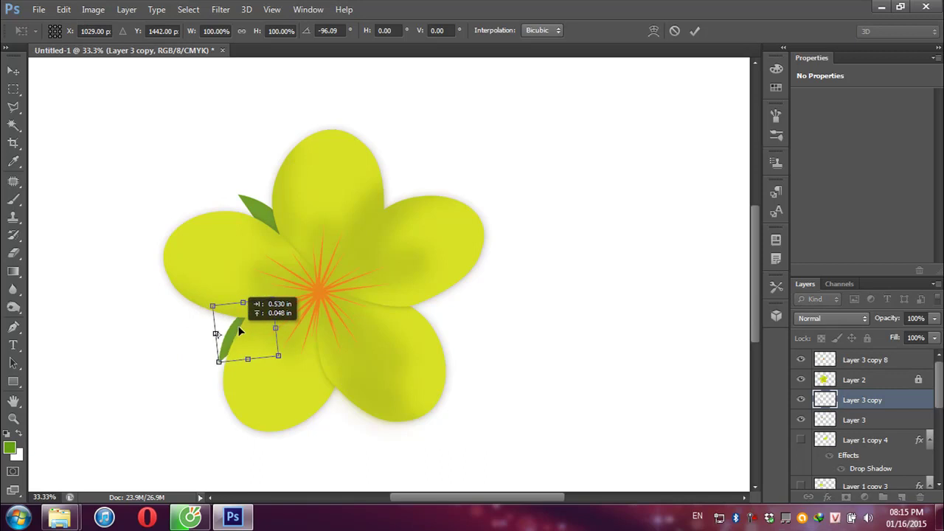
left_click_drag(390, 193, 390, 214)
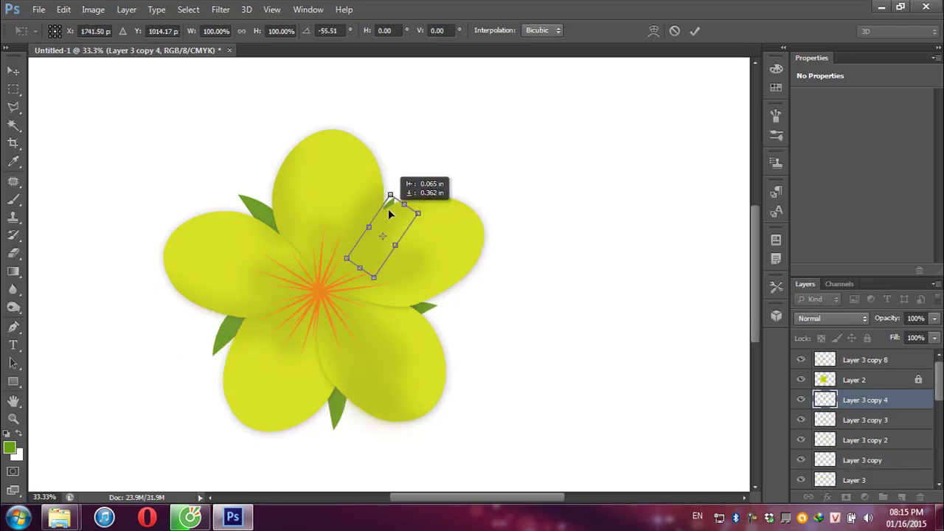
key("Return")
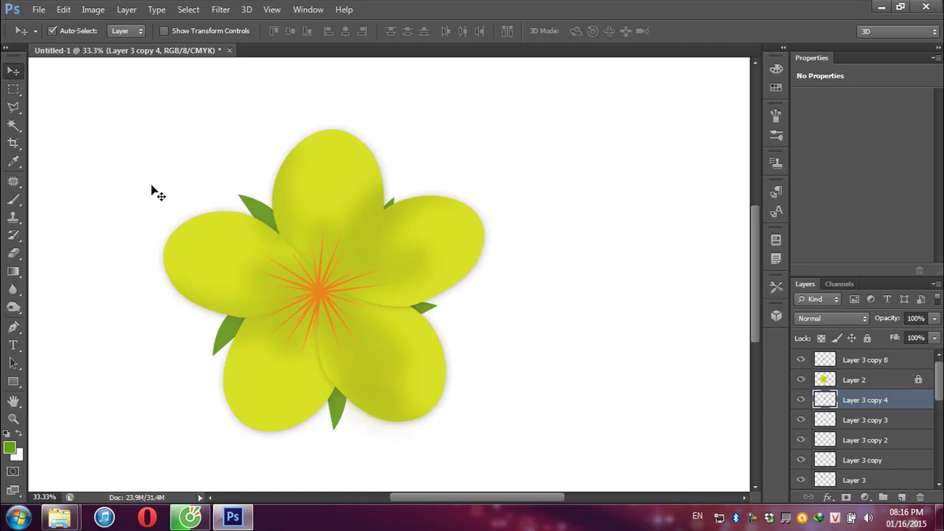
key("ctrl+minus")
key("ctrl+minus")
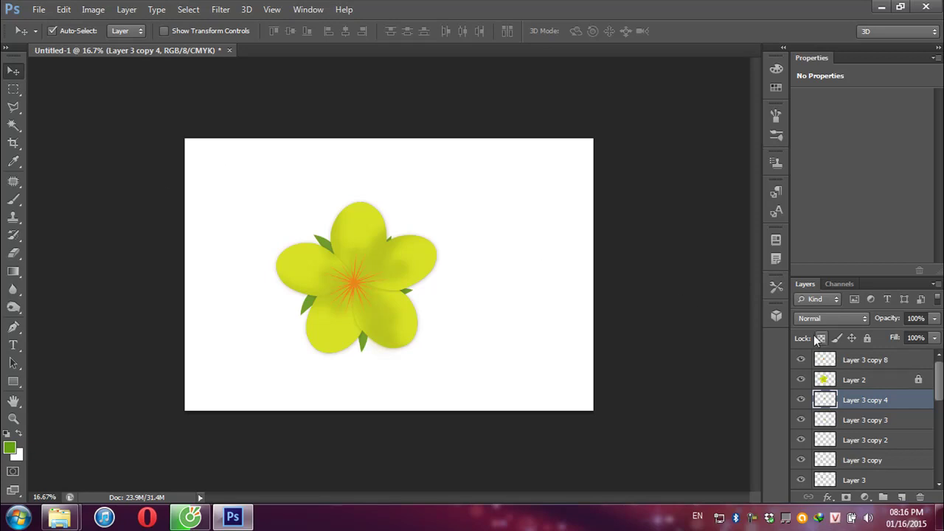
Rename the leaf, stamen and flower layers to Dai, nhuy and hoa
left_click(858, 360, "shift")
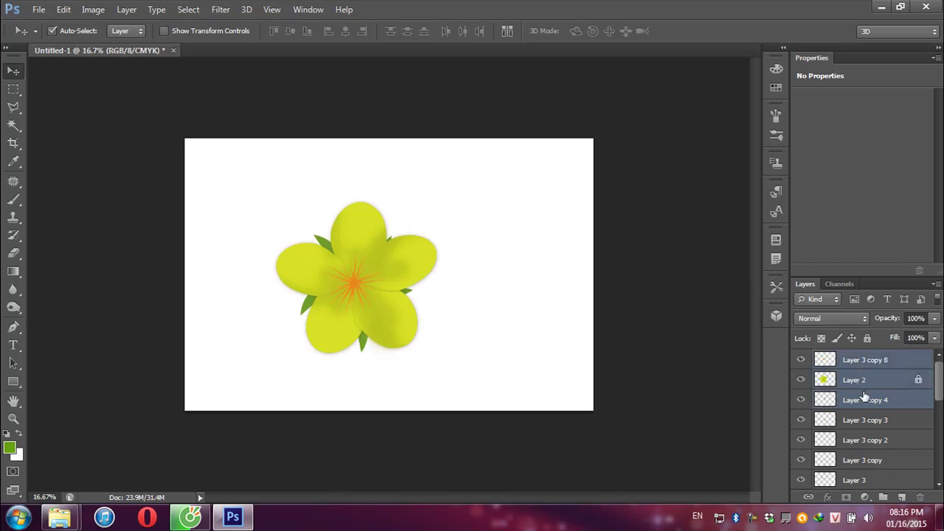
double_click(853, 400)
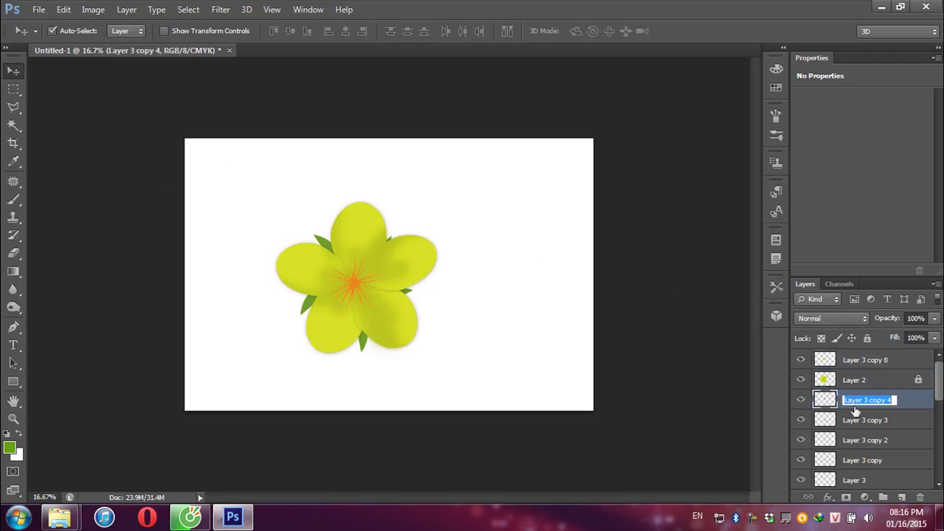
type("C")
double_click(859, 362)
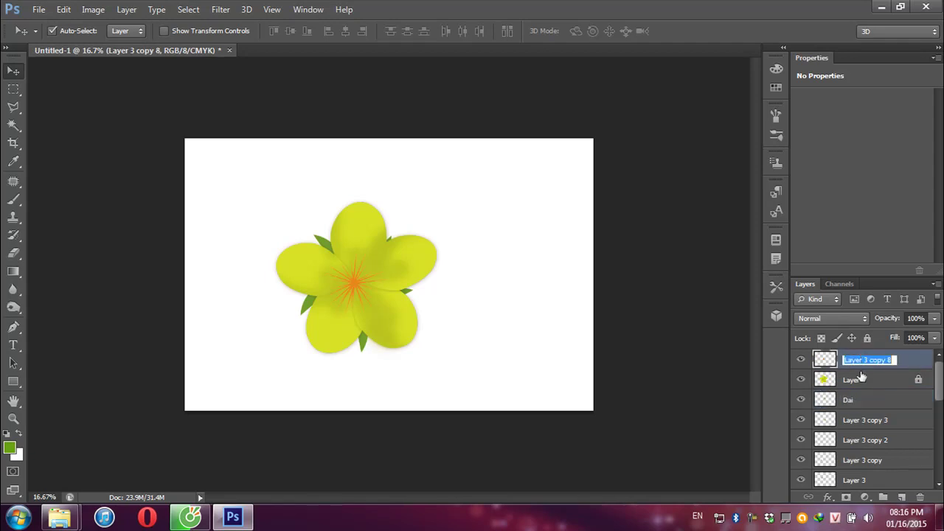
type("nhuy")
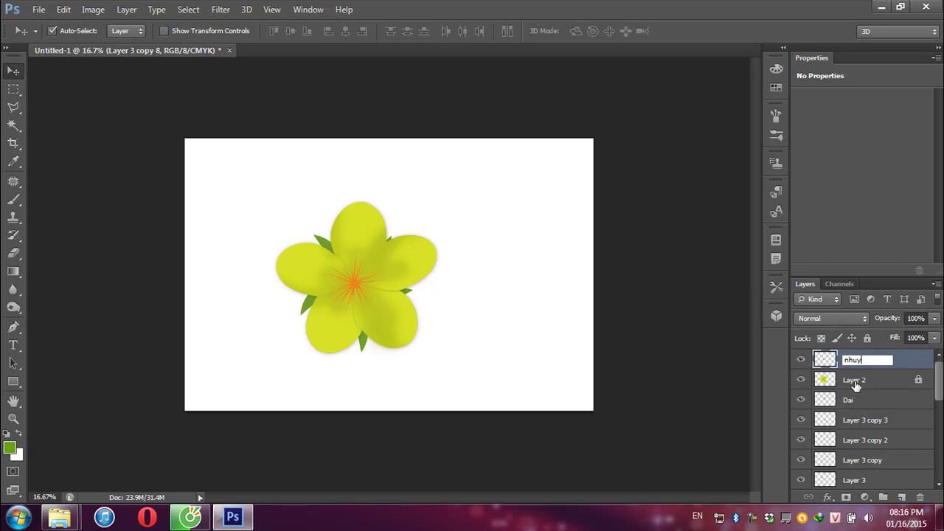
double_click(856, 380)
type("H")
key("Return")
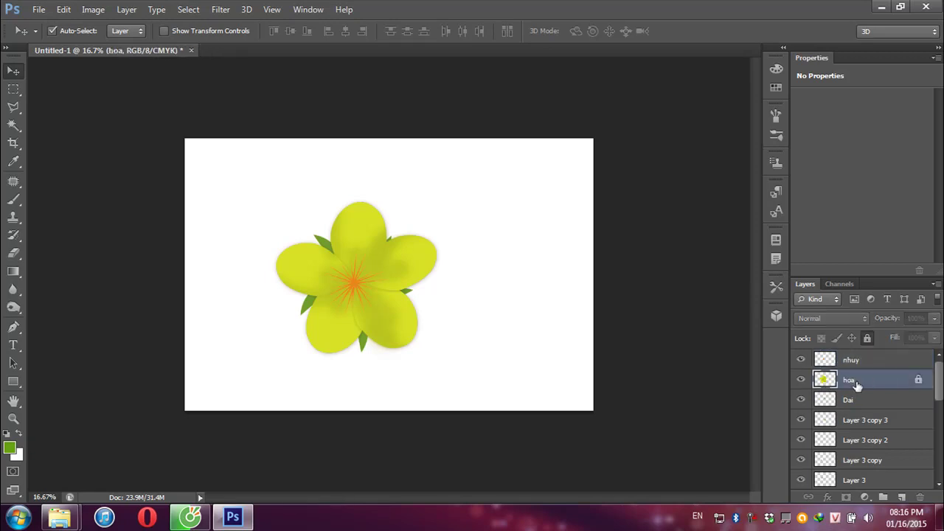
Save the document as hoamai.psd
key("ctrl+s")
type("hoamai")
key("Return")
key("Return")
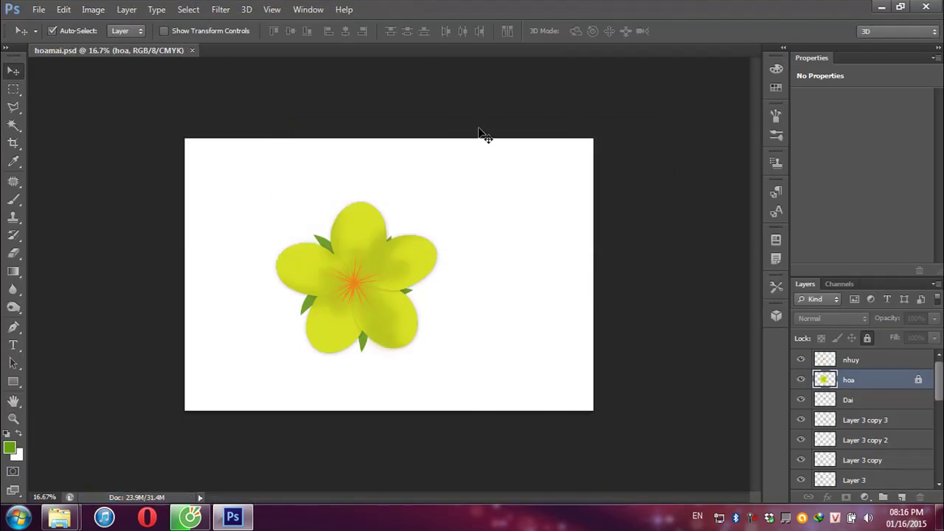
Give the hoa layer a yellow label, nhuy orange and Dai green
right_click(809, 382)
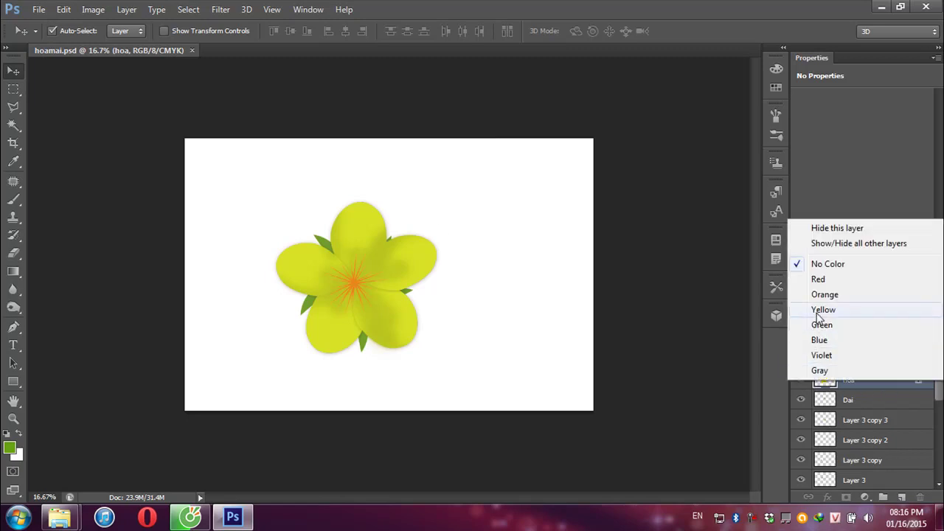
left_click(821, 310)
right_click(802, 361)
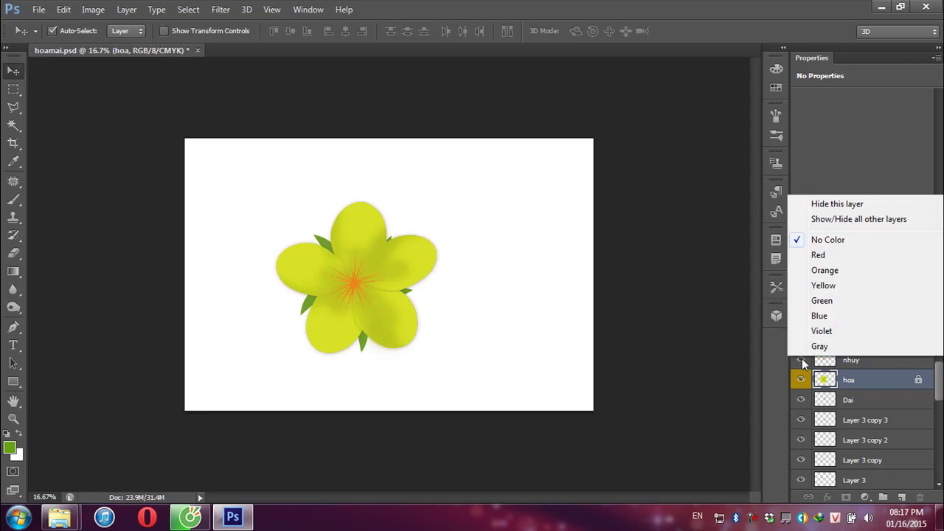
left_click(812, 271)
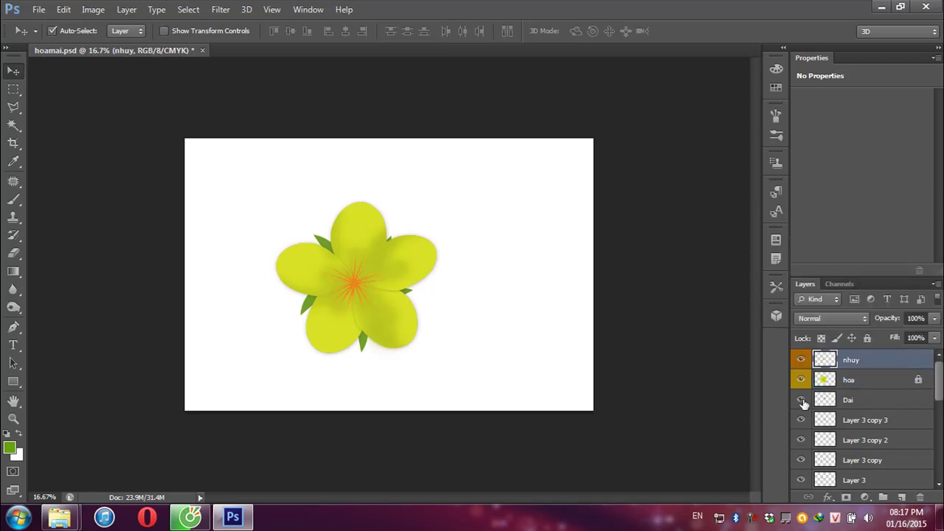
right_click(802, 400)
left_click(819, 343)
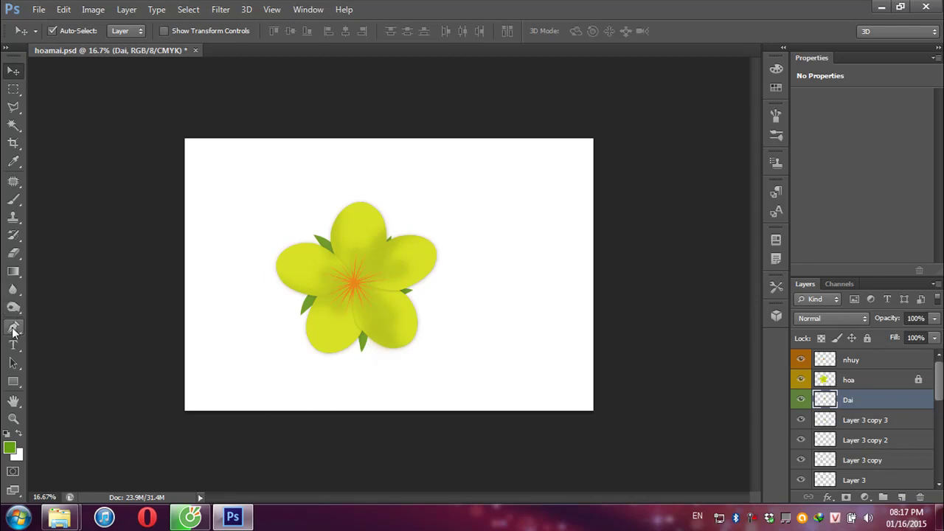
Start a pen path at the lower-left corner and trace the branch upward
left_click(14, 328)
left_click(191, 416)
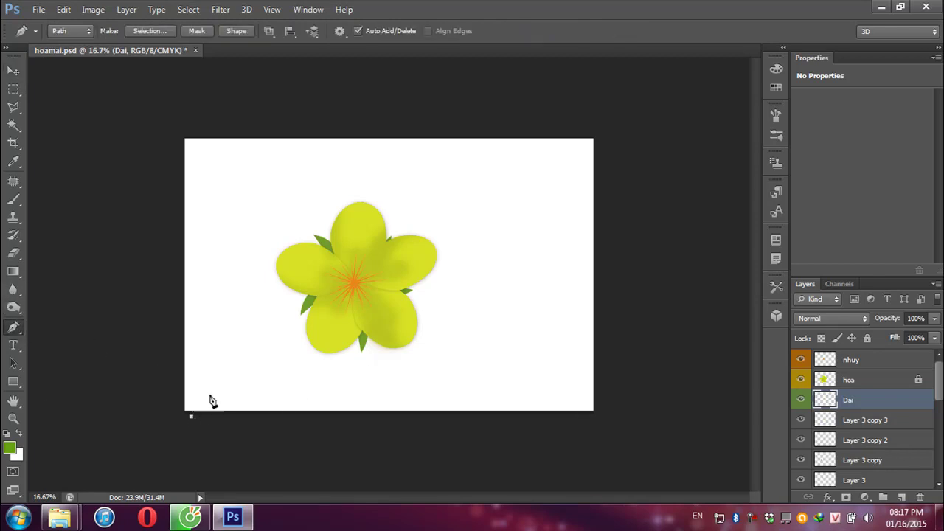
left_click(227, 365)
left_click_drag(238, 359, 241, 347)
left_click(257, 322)
left_click(273, 303)
left_click(265, 271)
left_click(250, 225)
Extend the outline to a twig tip, back along the base, and close it
left_click(261, 193)
left_click(244, 170)
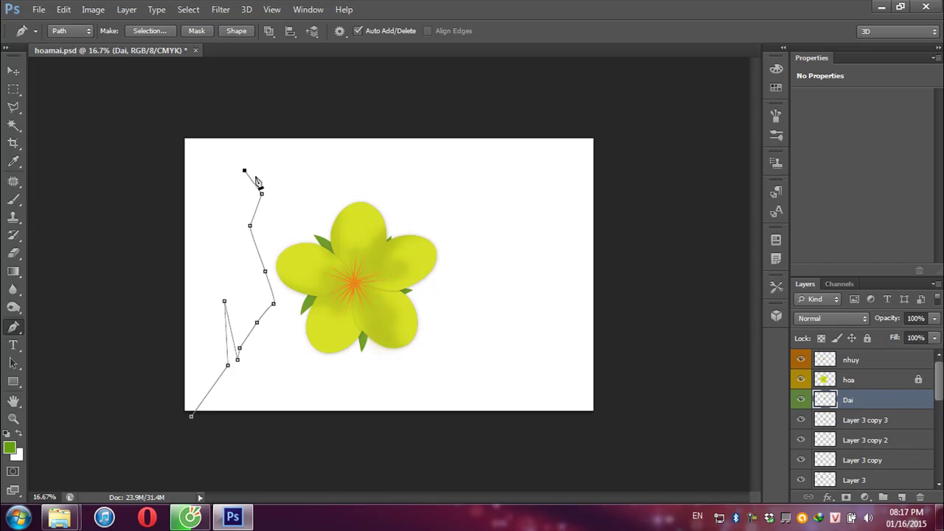
left_click(265, 145)
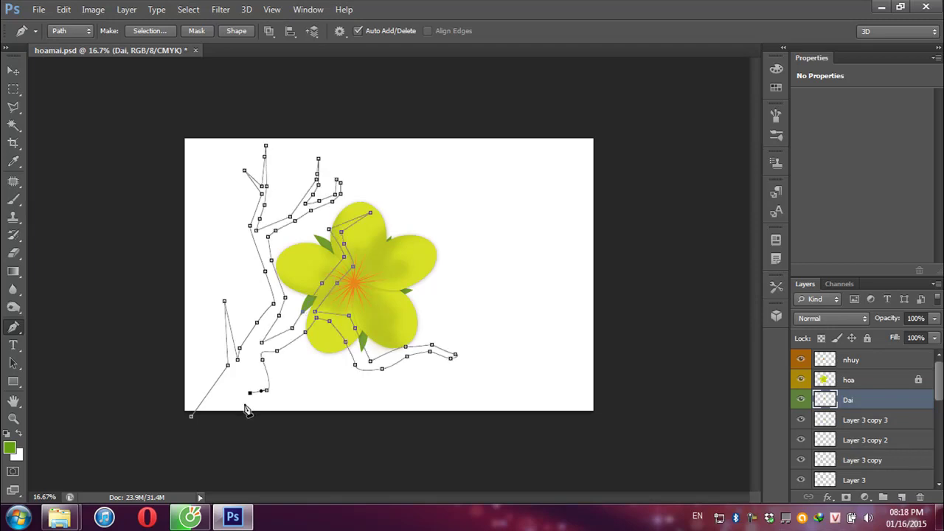
left_click(244, 403)
left_click(260, 418)
left_click(192, 418)
key("Escape")
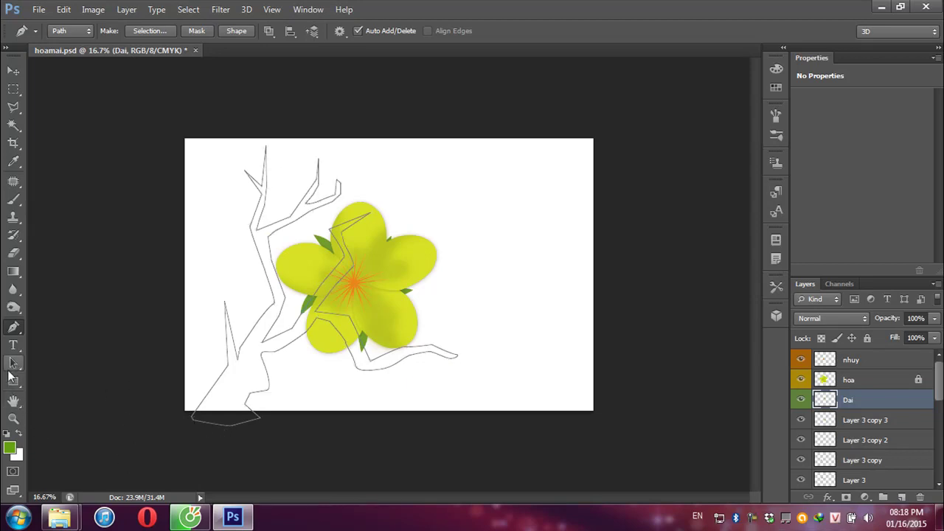
Curve several branch anchors, including the upper bend and the twig near the flower, with Convert Point
right_click(13, 329)
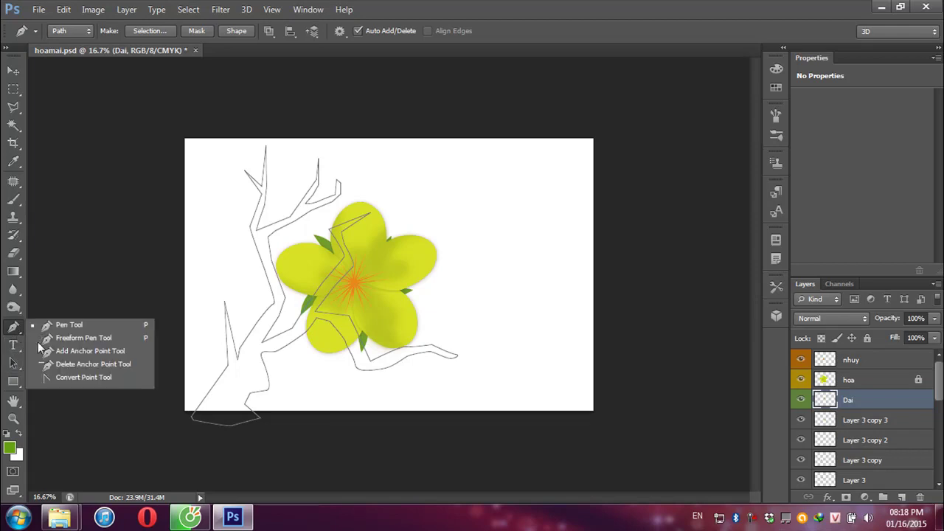
left_click(45, 379)
left_click(234, 343)
left_click_drag(257, 324, 271, 298)
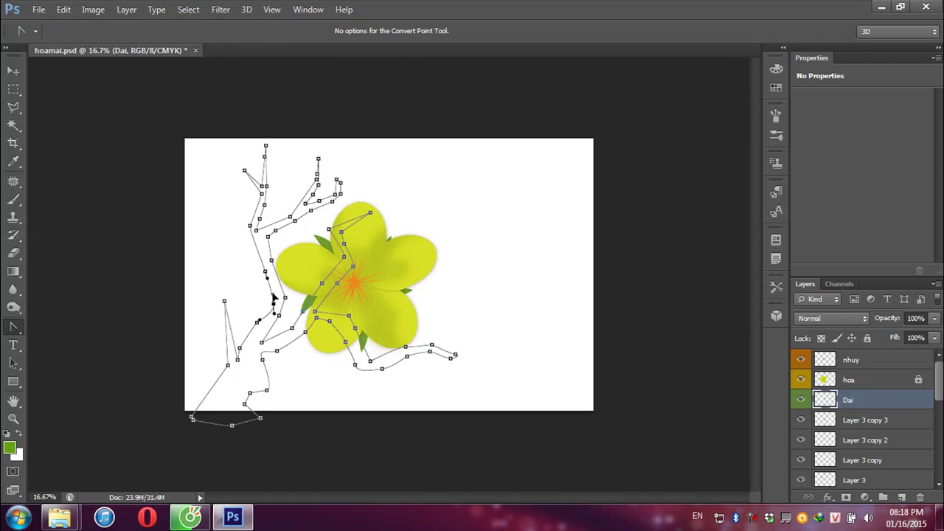
left_click_drag(260, 193, 264, 175)
left_click_drag(317, 198, 289, 225)
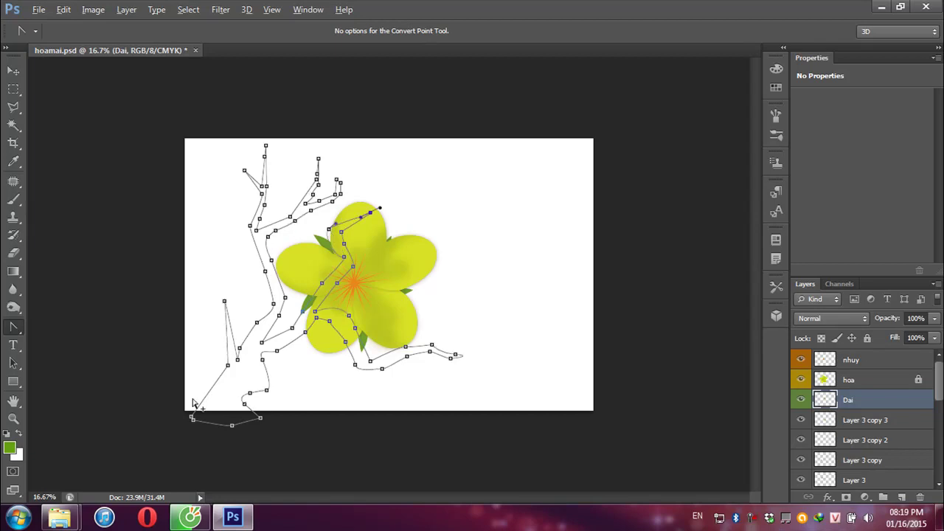
Load the branch path as a selection on a new layer and fill it dark brown
key("ctrl+Return")
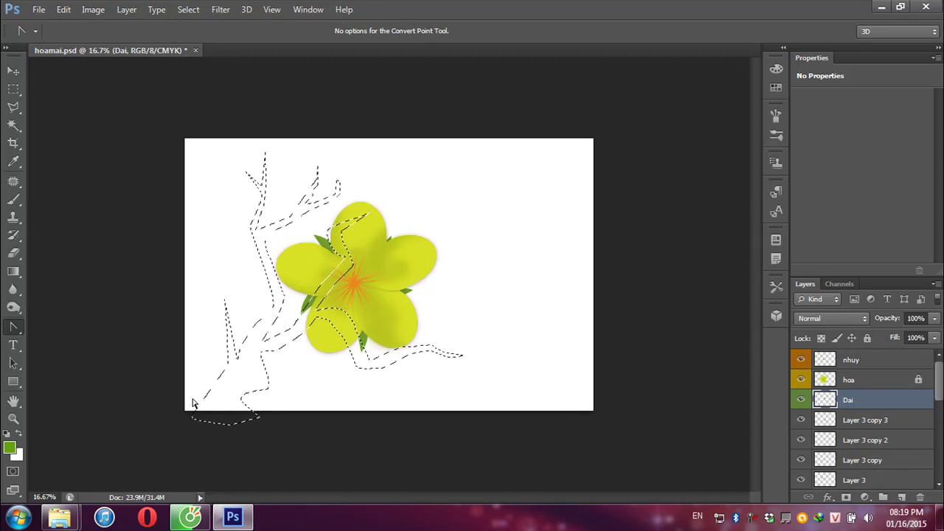
left_click(902, 498)
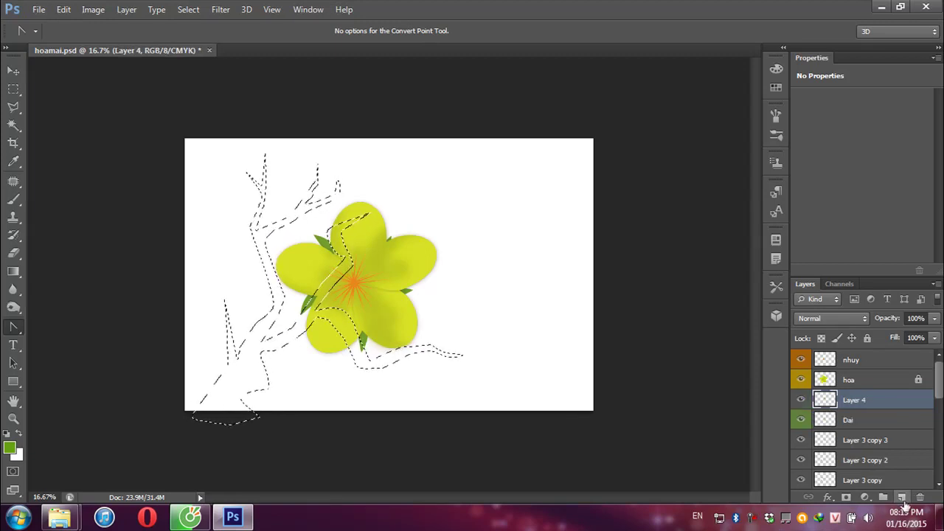
left_click(11, 447)
mouse_move(634, 484)
left_mouse_down()
mouse_move(634, 492)
mouse_move(634, 455)
mouse_move(634, 480)
left_mouse_up()
left_click(607, 435)
left_click(772, 312)
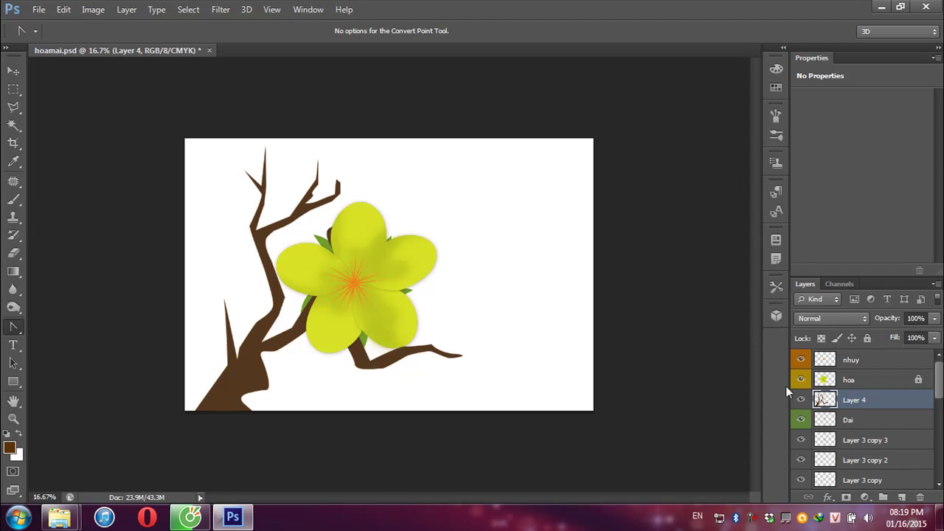
Shade along the branch trunk with a darker brown brush at 61% opacity
left_click(9, 447)
left_click(606, 464)
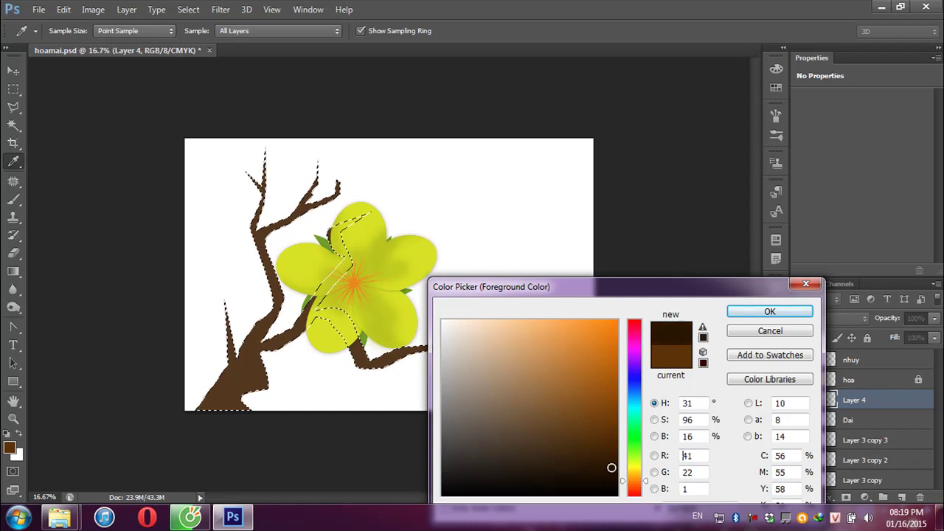
left_click(769, 311)
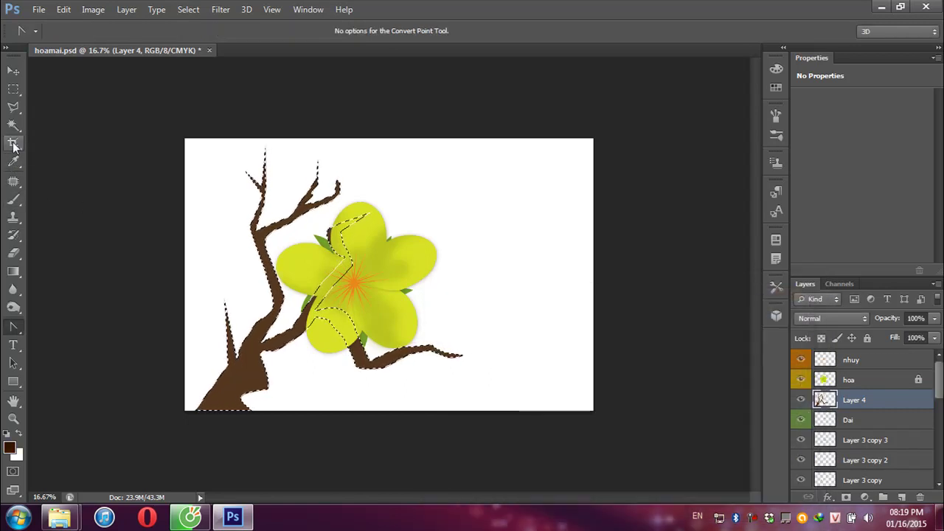
left_click(14, 200)
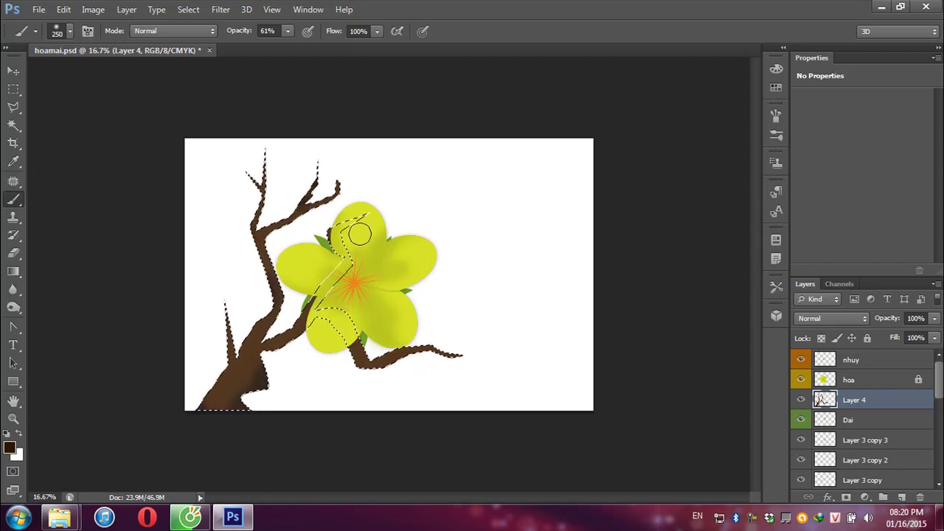
left_click_drag(356, 357, 410, 355)
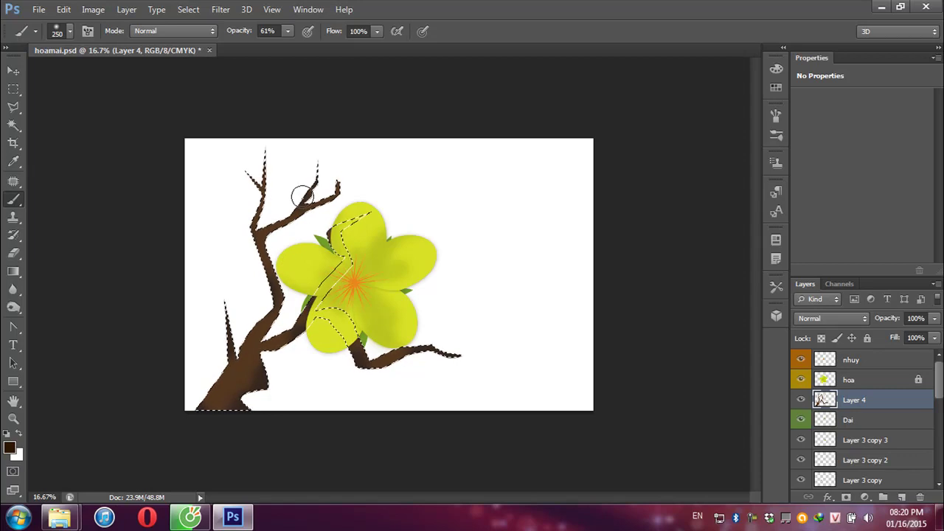
left_click(14, 72)
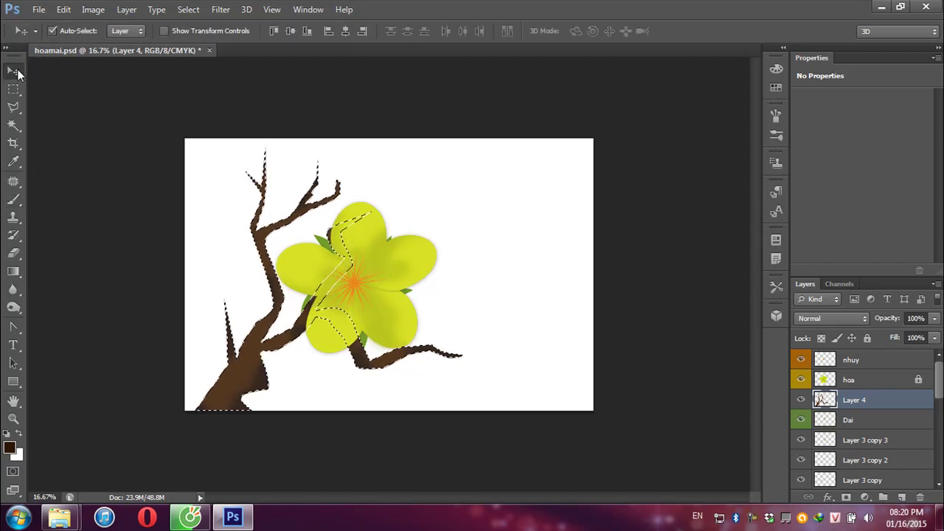
Deselect the branch, save the document and unlock the hoa layer
key("ctrl+d")
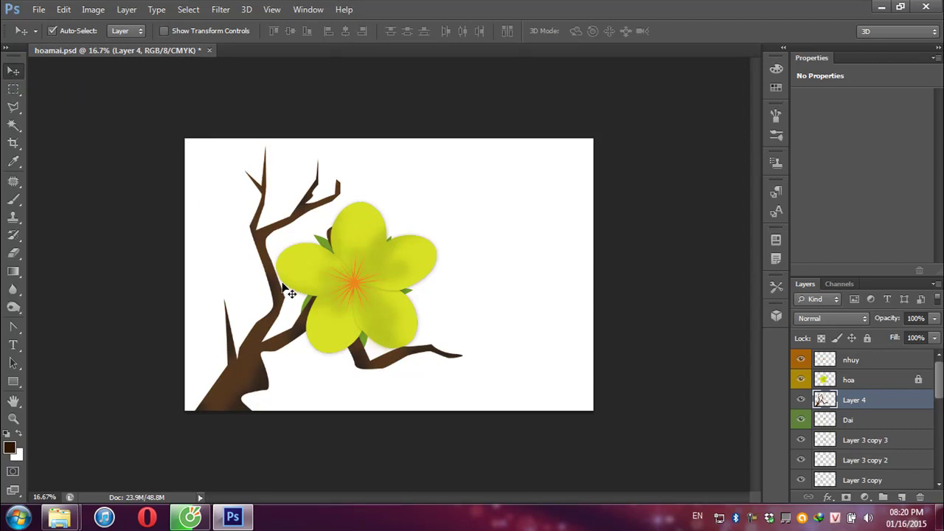
left_click(362, 259, "shift")
left_click(393, 254, "shift")
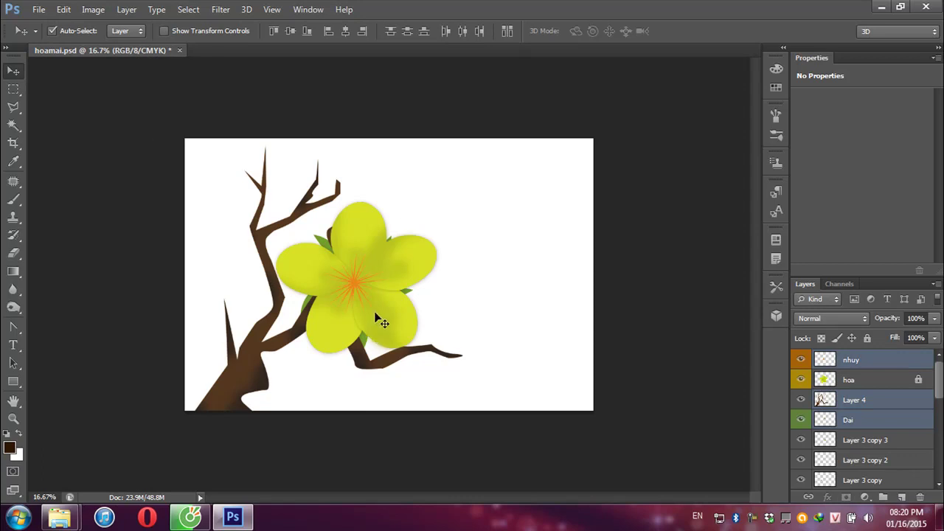
key("ctrl+s")
left_click(922, 384)
key("Return")
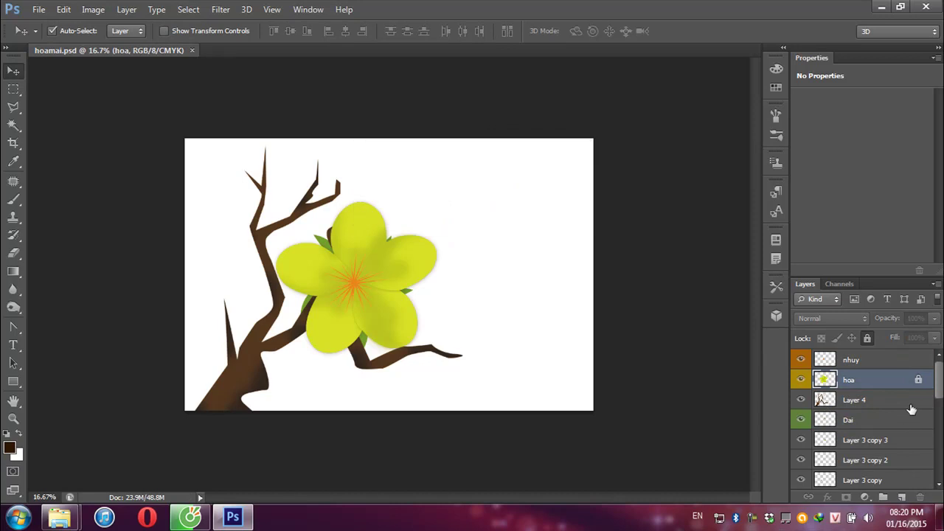
left_click(868, 339)
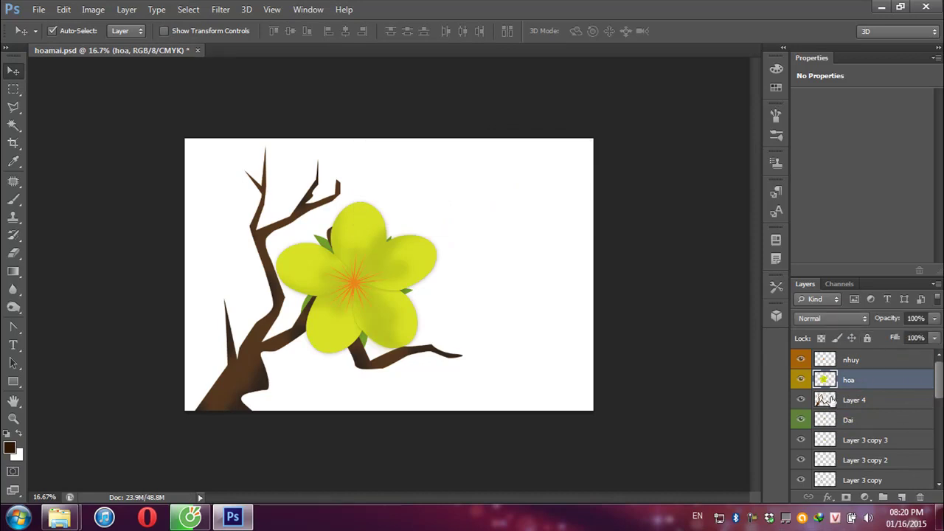
Move Layer 4 below Dai and merge nhuy, hoa and Dai into one layer
left_click_drag(832, 400, 834, 430)
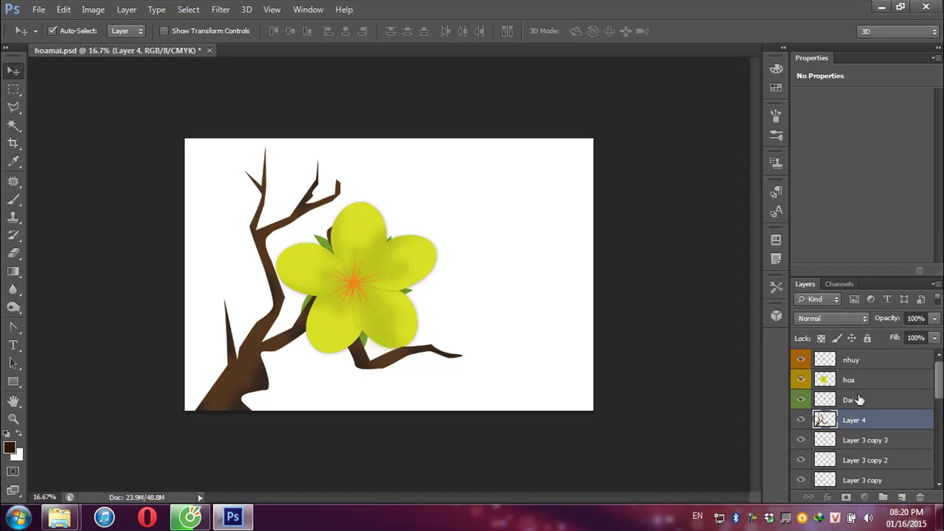
left_click(858, 399)
left_click(869, 363, "shift")
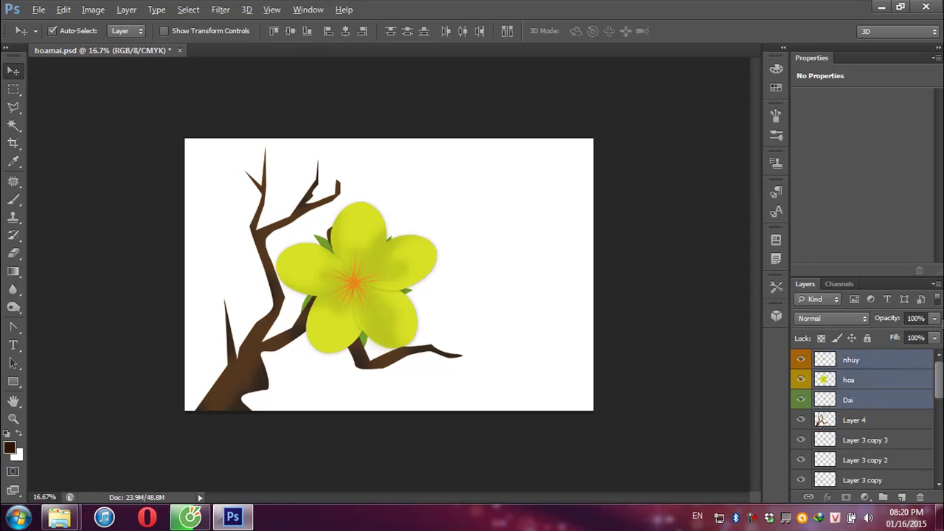
left_click(936, 284)
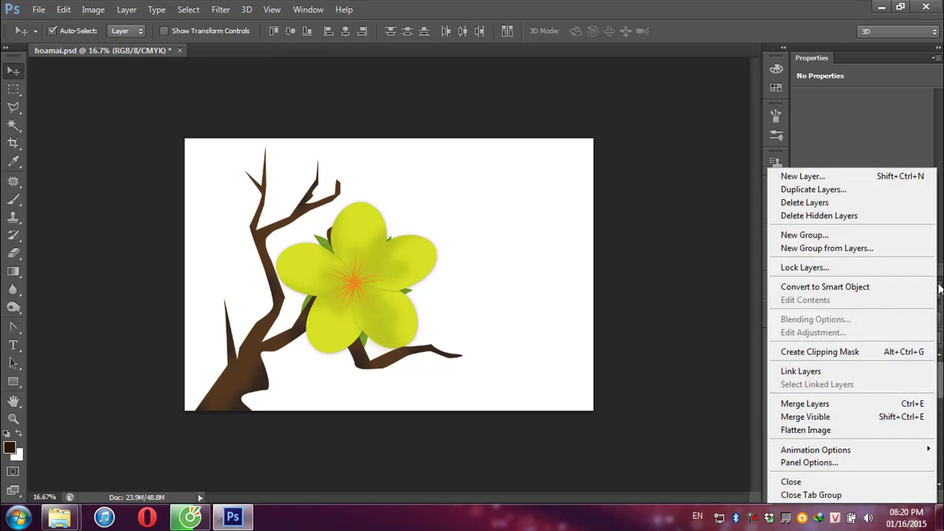
left_click(809, 405)
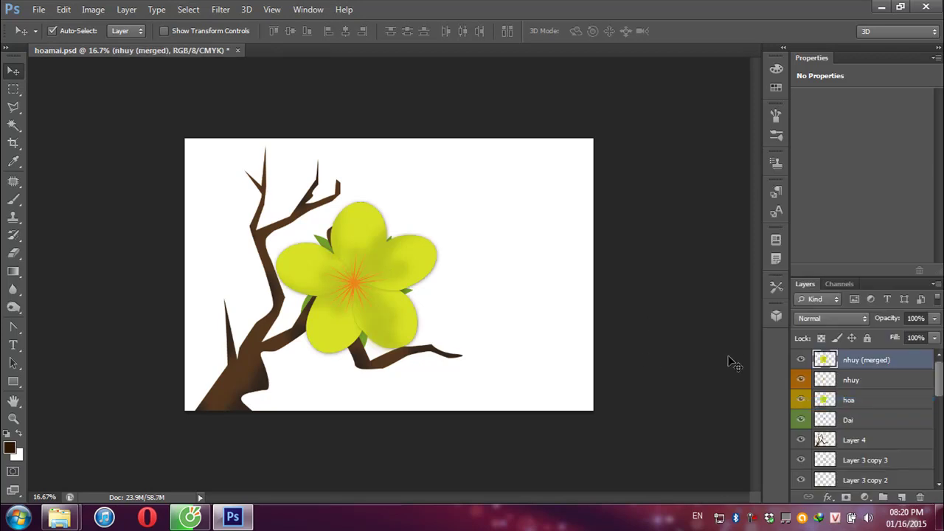
Place a leaf on the upper branch fork with a rotated duplicate beside it
left_click_drag(405, 295, 289, 190)
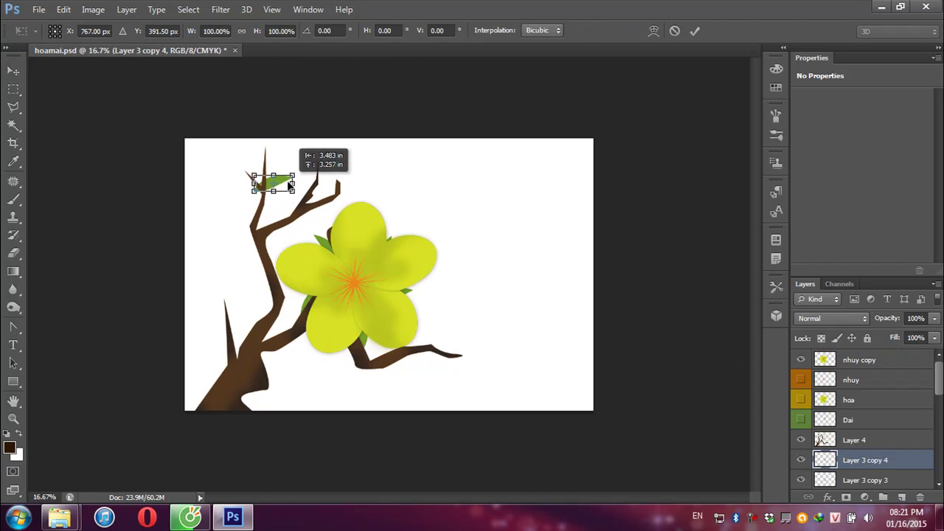
left_click_drag(289, 190, 301, 150)
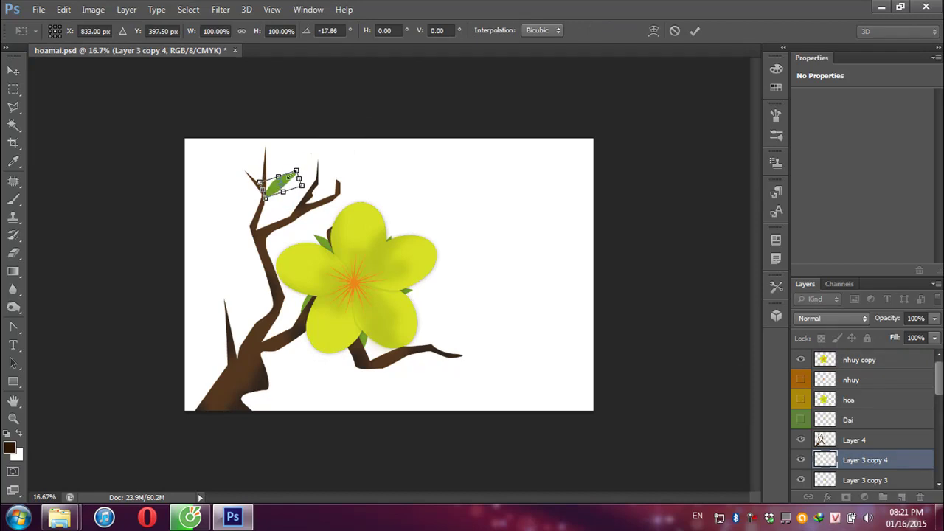
key("Return")
key("ctrl+j")
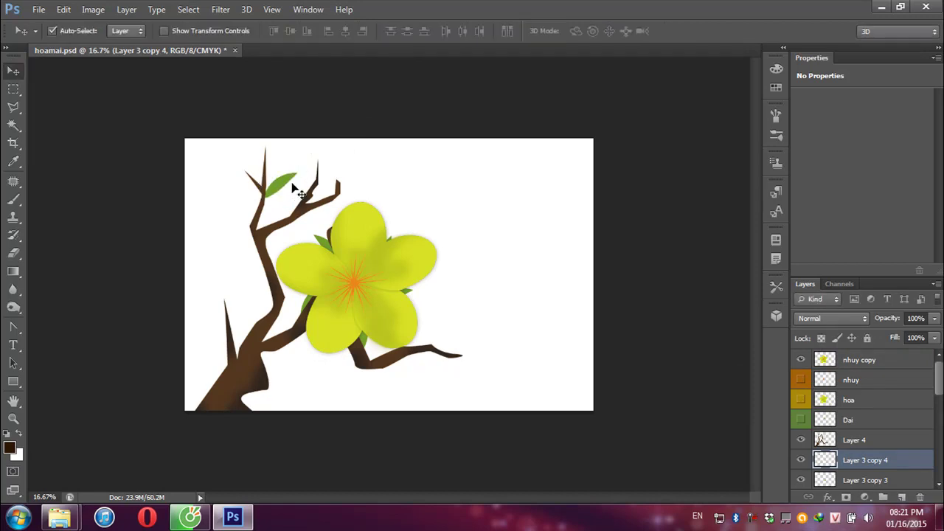
key("ctrl+t")
left_click_drag(291, 193, 307, 183)
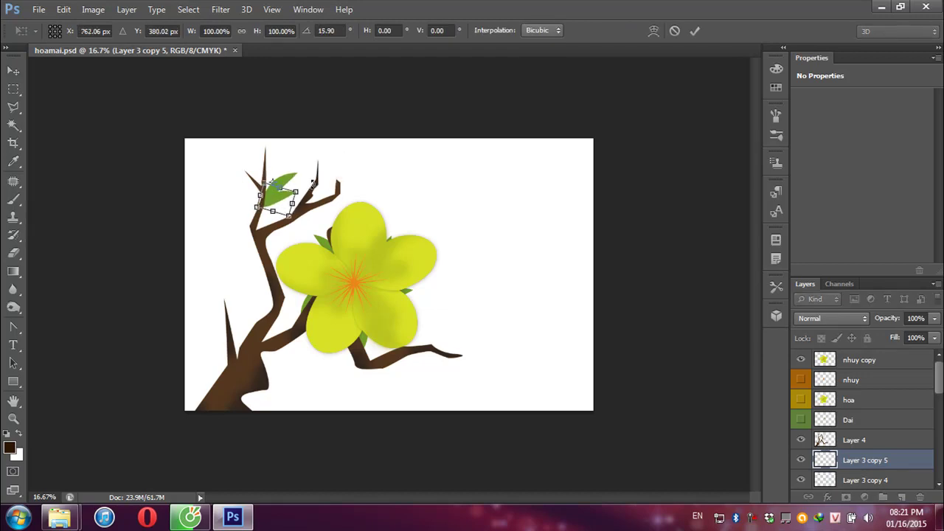
key("Return")
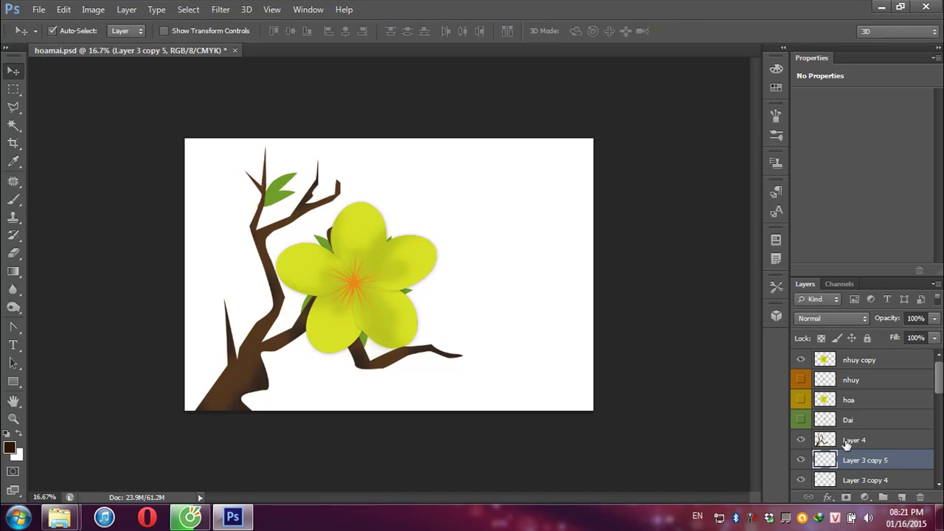
Shrink the merged flower copy to about 35% and move a leaf near the branch bend
left_click(338, 253)
key("ctrl+t")
mouse_move(528, 206)
left_mouse_down()
mouse_move(407, 325)
mouse_move(245, 220)
mouse_move(224, 235)
left_mouse_up()
key("Return")
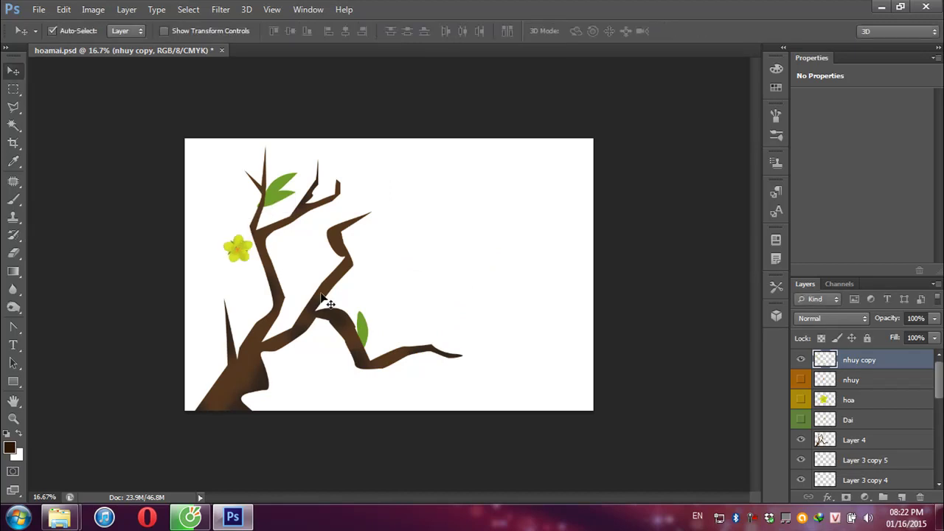
left_click_drag(361, 324, 331, 329)
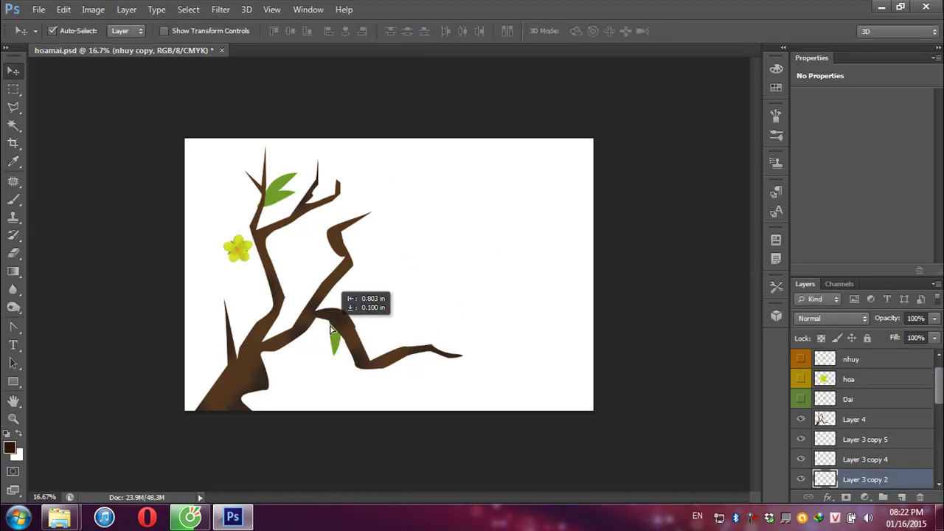
Duplicate the small flower, shrink the copy and place it at the upper-right branch tip
left_click_drag(238, 249, 322, 323)
key("ctrl+plus")
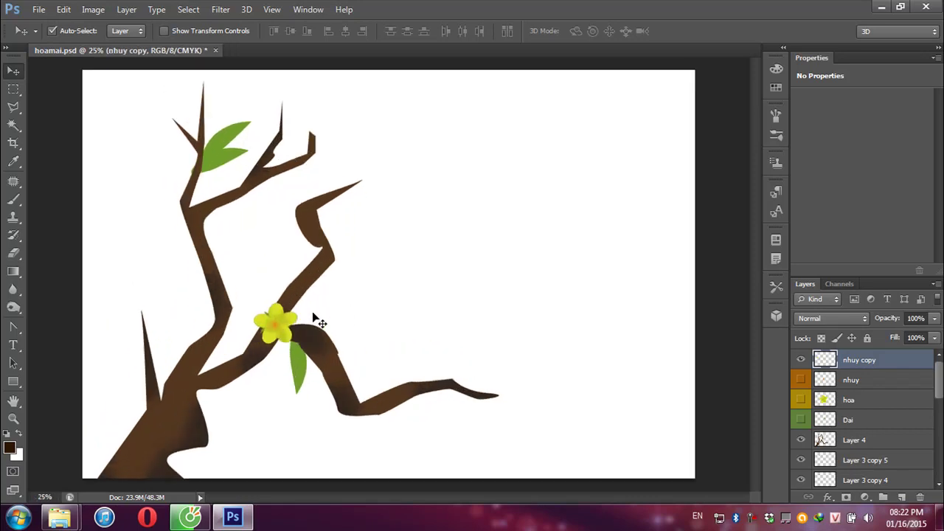
key("ctrl+plus")
key("ctrl+j")
left_click_drag(245, 335, 278, 336)
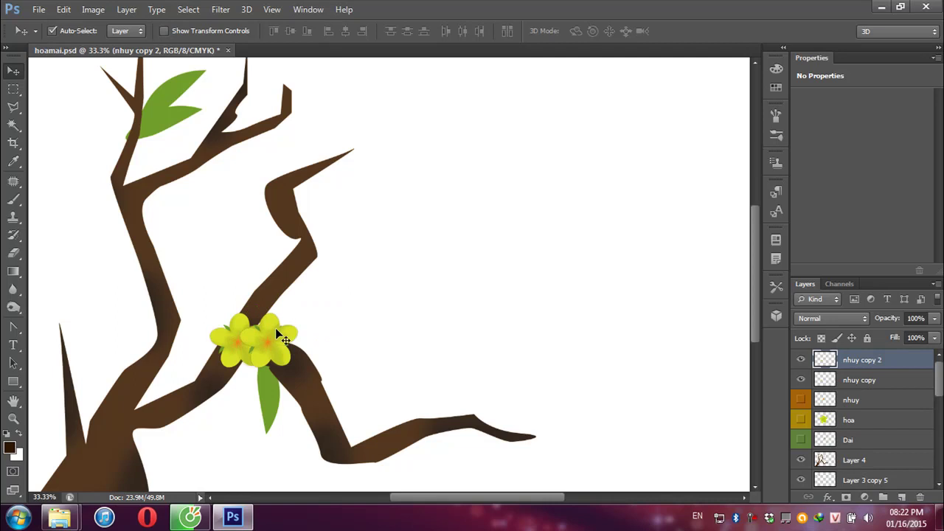
key("ctrl+t")
left_click_drag(294, 319, 292, 318)
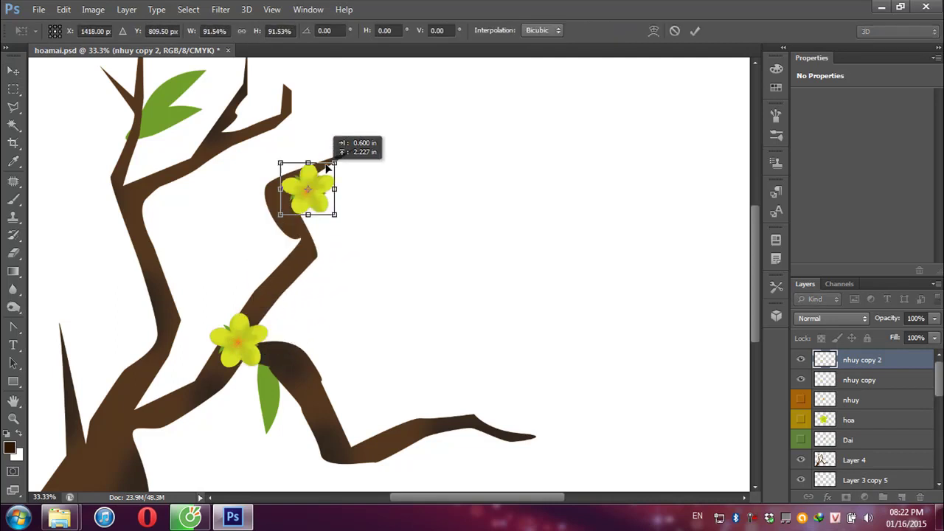
left_click_drag(277, 336, 351, 143)
mouse_move(364, 174)
left_mouse_down()
mouse_move(339, 180)
mouse_move(302, 169)
left_mouse_up()
key("Return")
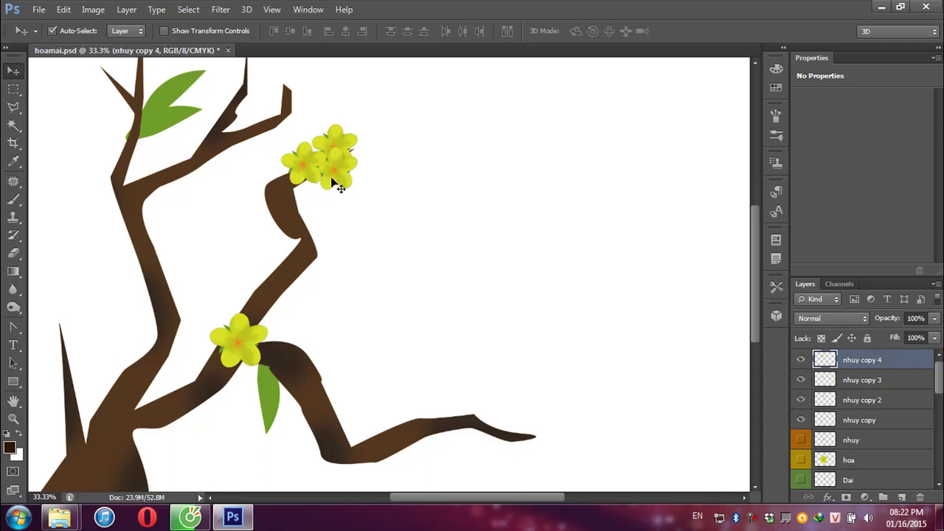
Copy more small flowers into clusters on the upper, middle and lower-right branches
left_click_drag(340, 174, 355, 187)
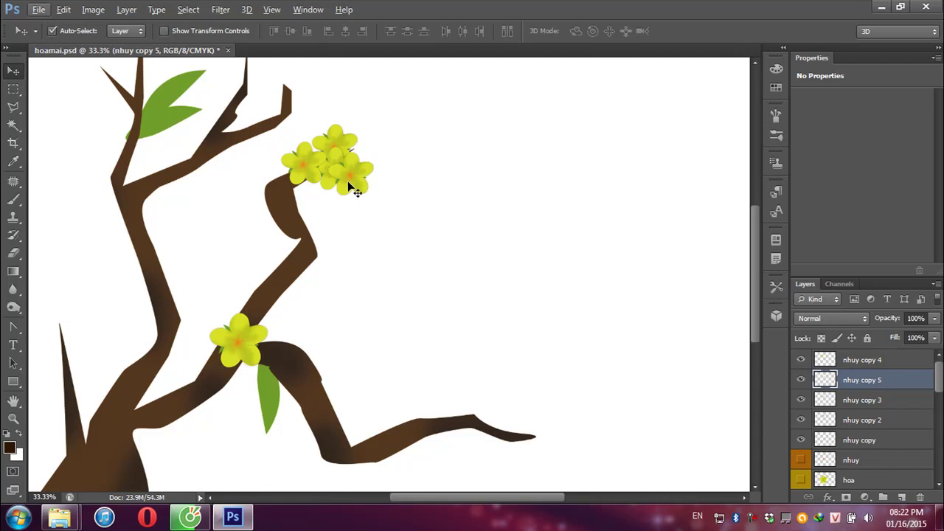
mouse_move(348, 178)
left_mouse_down()
mouse_move(316, 279)
mouse_move(299, 242)
mouse_move(278, 267)
mouse_move(272, 234)
mouse_move(284, 254)
left_mouse_up()
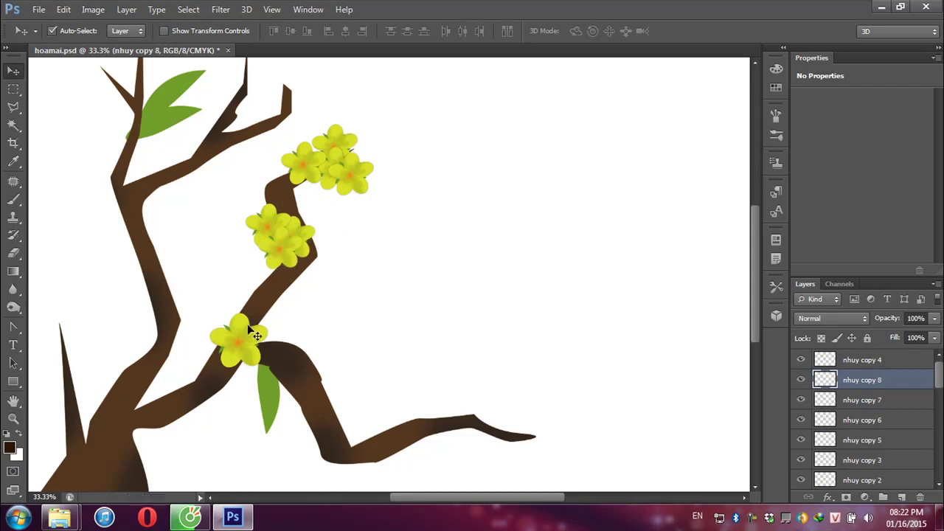
left_click(240, 347)
left_click_drag(239, 339, 282, 263)
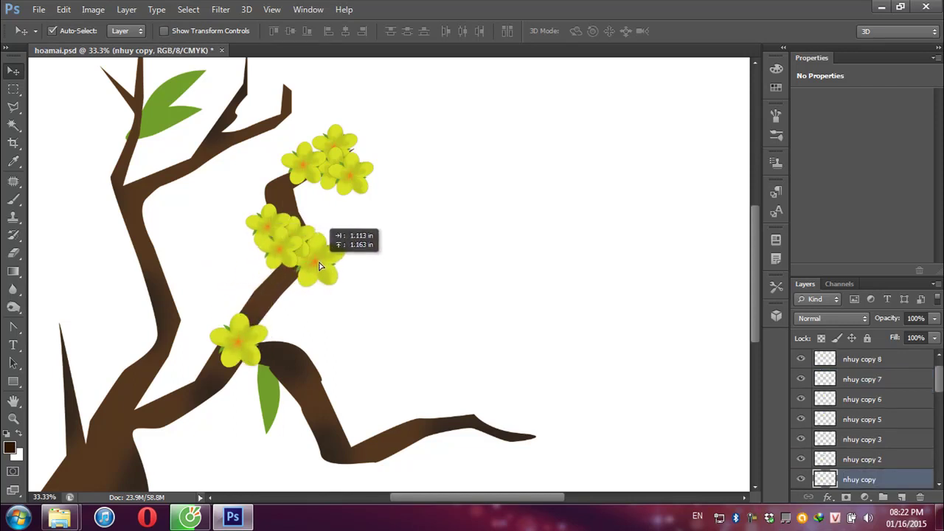
mouse_move(282, 266)
left_mouse_down()
mouse_move(336, 277)
mouse_move(284, 367)
mouse_move(230, 396)
mouse_move(242, 391)
mouse_move(254, 325)
mouse_move(243, 362)
mouse_move(253, 387)
mouse_move(152, 202)
mouse_move(132, 222)
mouse_move(168, 220)
left_mouse_up()
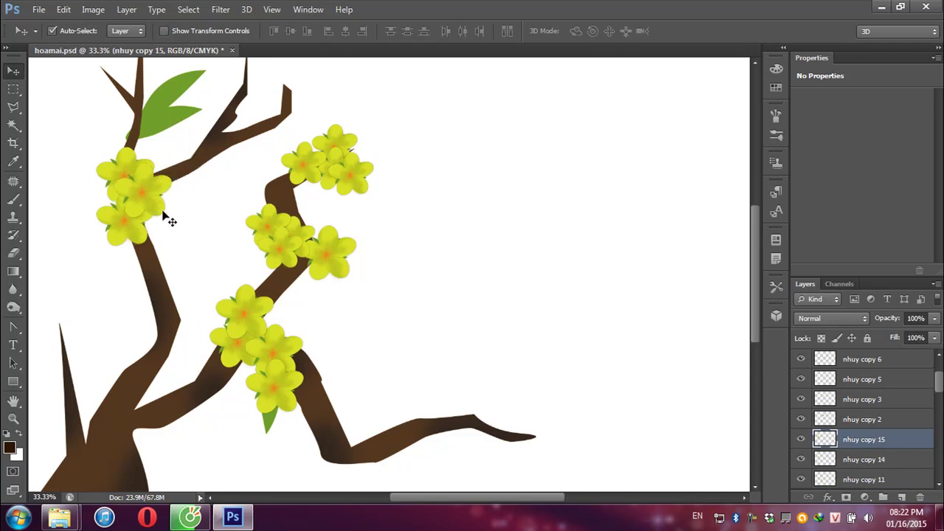
mouse_move(246, 321)
left_mouse_down()
mouse_move(472, 446)
mouse_move(369, 452)
left_mouse_up()
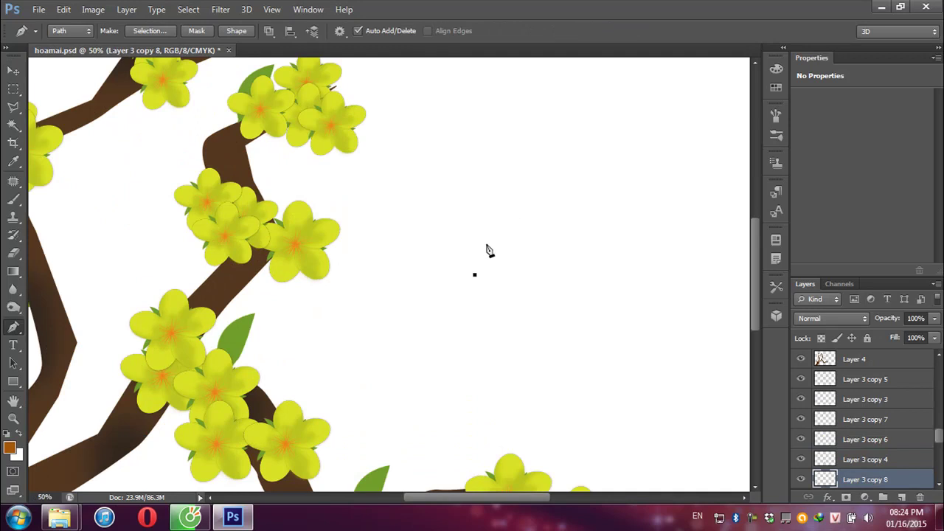
Start a curved leaf outline with the Pen tool on the white area
left_click(473, 229)
left_click_drag(492, 181, 538, 186)
left_click(519, 168)
Extend the leaf outline downward in curves and close it
left_click_drag(538, 236, 512, 276)
left_click(478, 292)
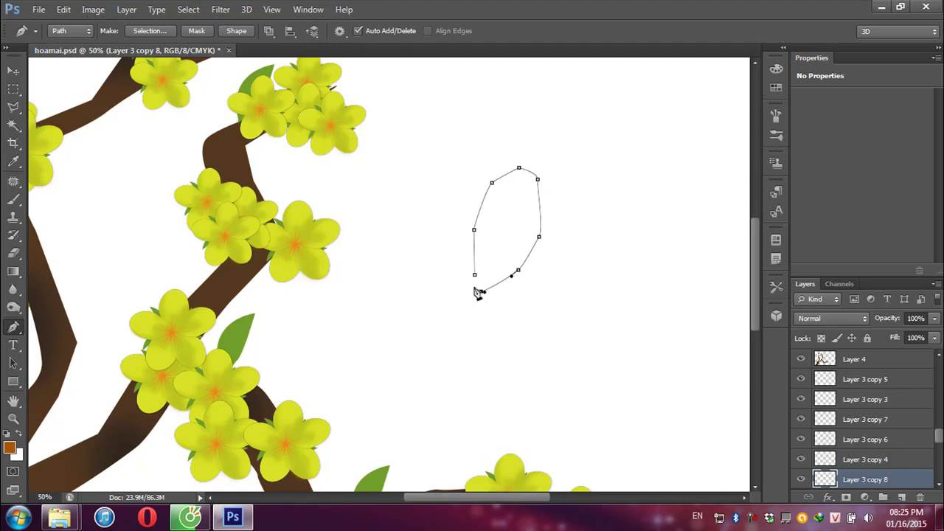
left_click(475, 276)
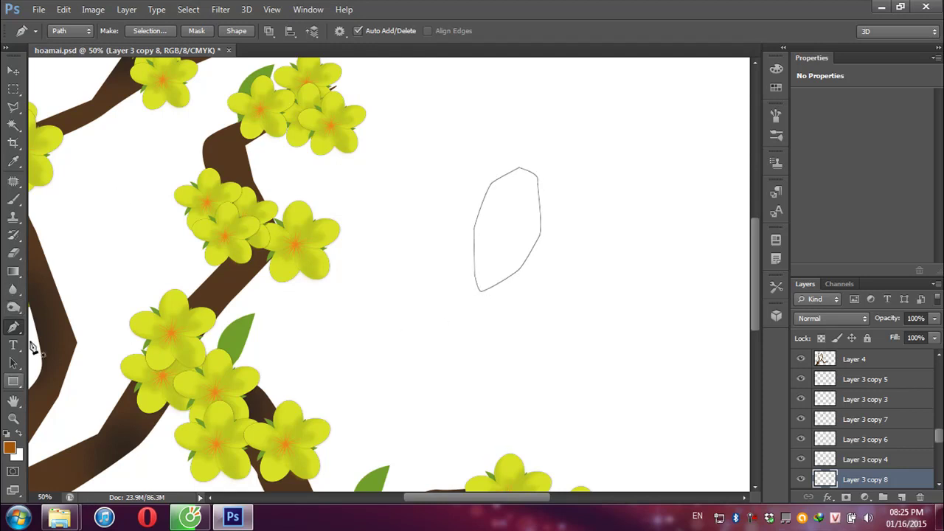
Reshape the leaf outline's anchors into smooth curved sides with the Convert Point tool
right_click(12, 333)
left_click(82, 377)
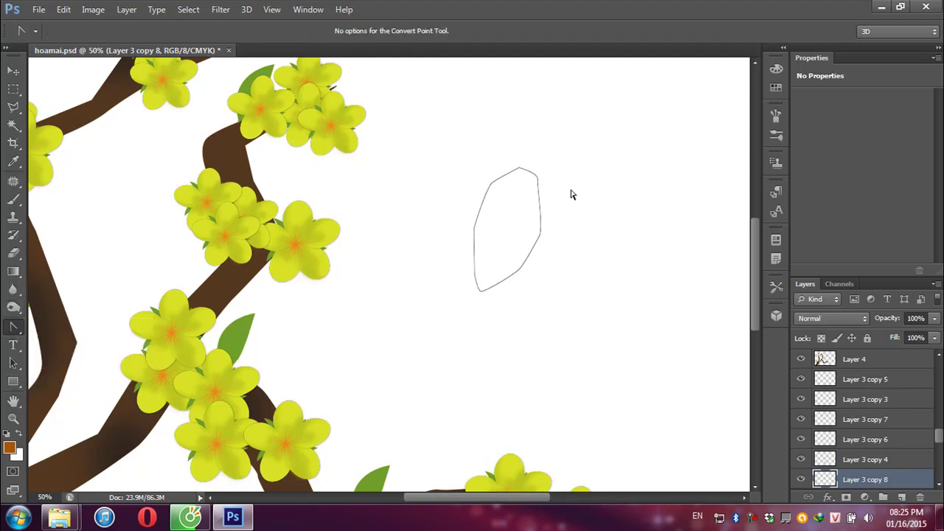
left_click(538, 174)
left_click(539, 180)
left_click_drag(538, 180, 546, 192)
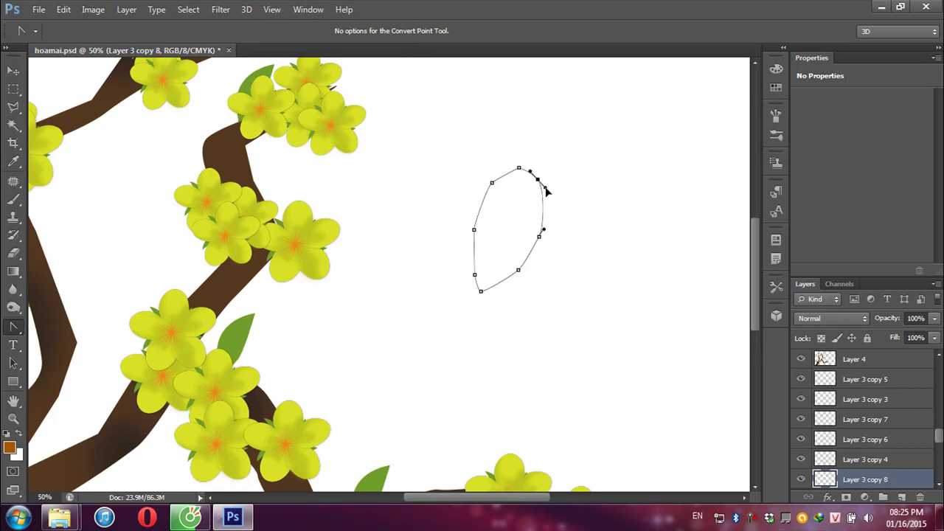
left_click(539, 237)
left_click_drag(519, 272, 489, 278)
left_click(474, 276)
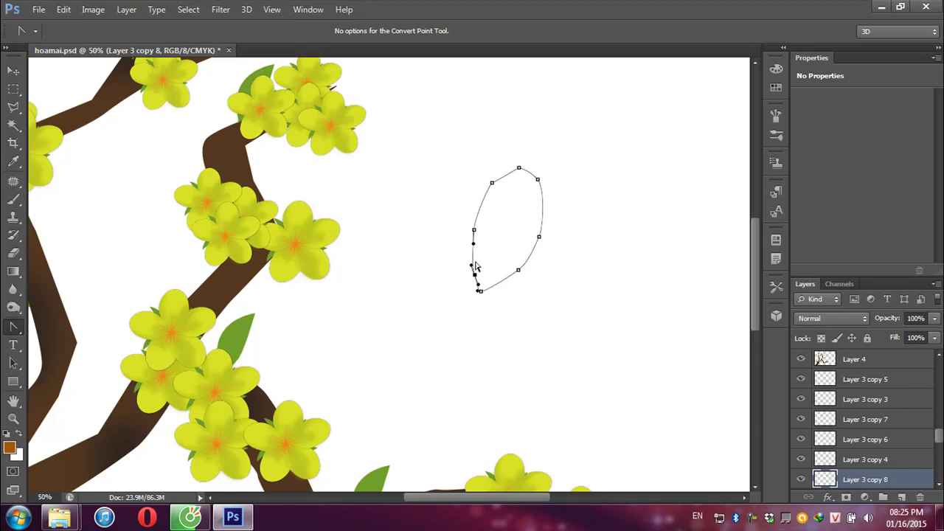
left_click(475, 231)
left_click_drag(476, 229, 478, 209)
left_click(479, 209)
left_click(509, 252)
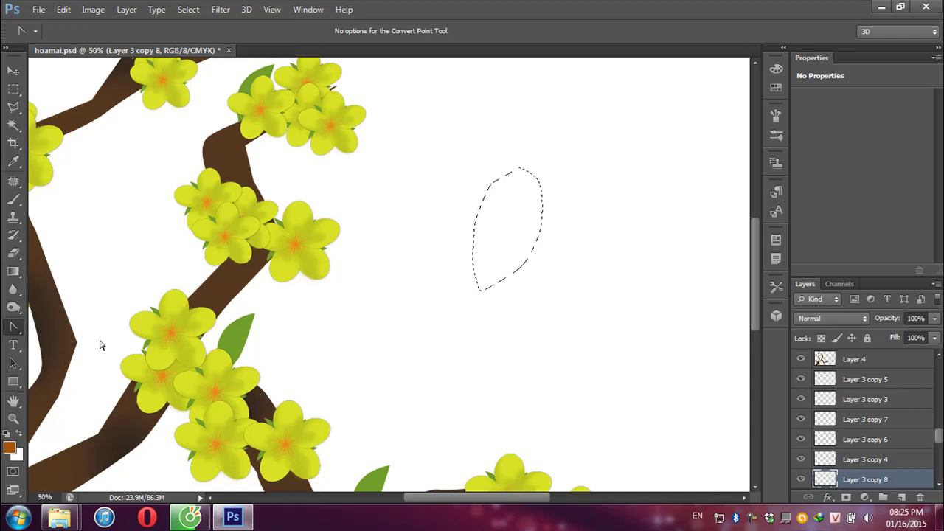
Fill the leaf selection with green on a new layer above nhuy copy 4
left_click(9, 448)
left_click(233, 342)
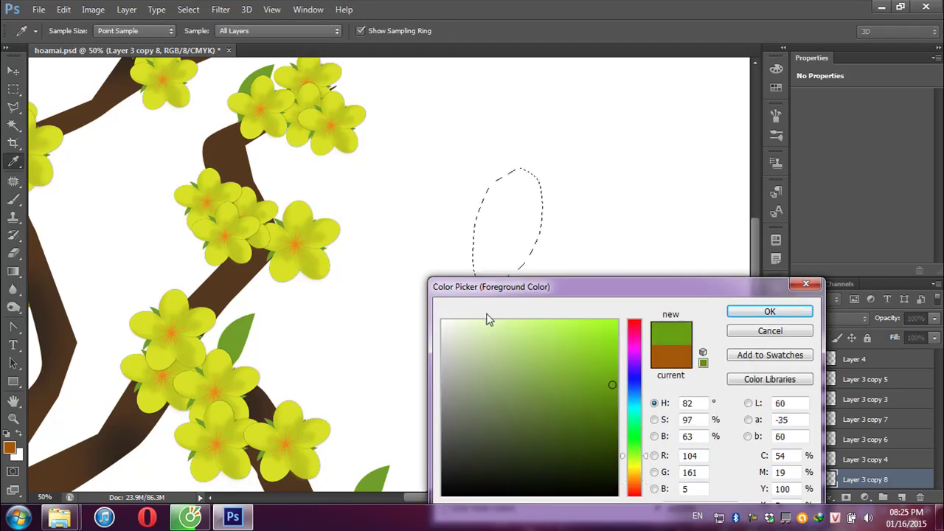
left_click(784, 314)
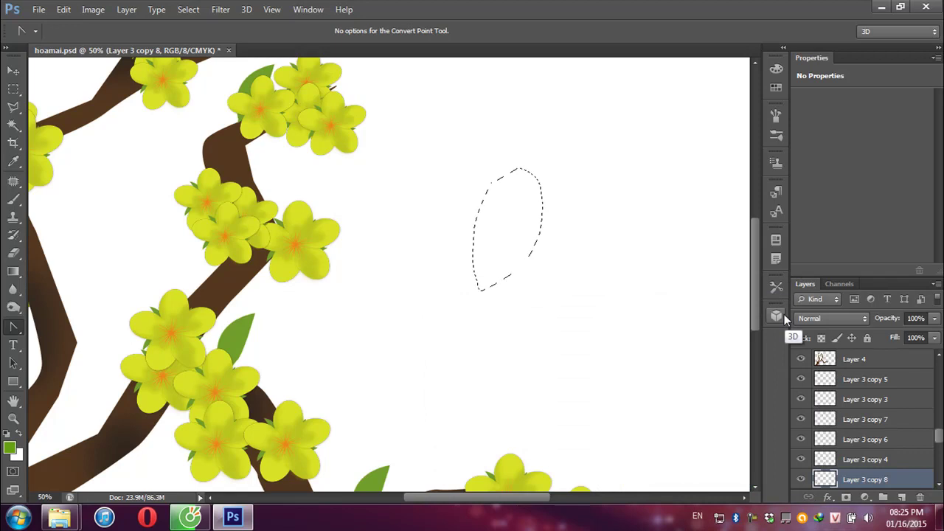
scroll(885, 413, "up", 5)
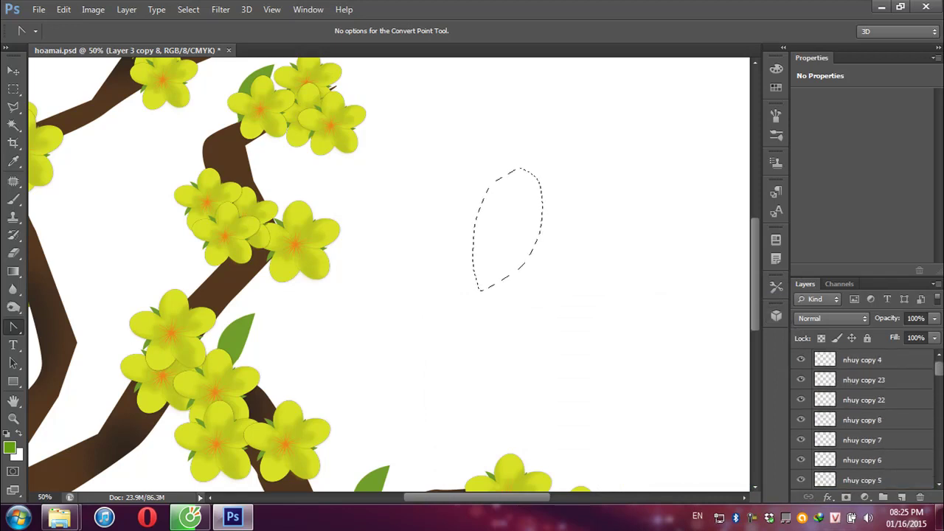
left_click(877, 365)
left_click(901, 498)
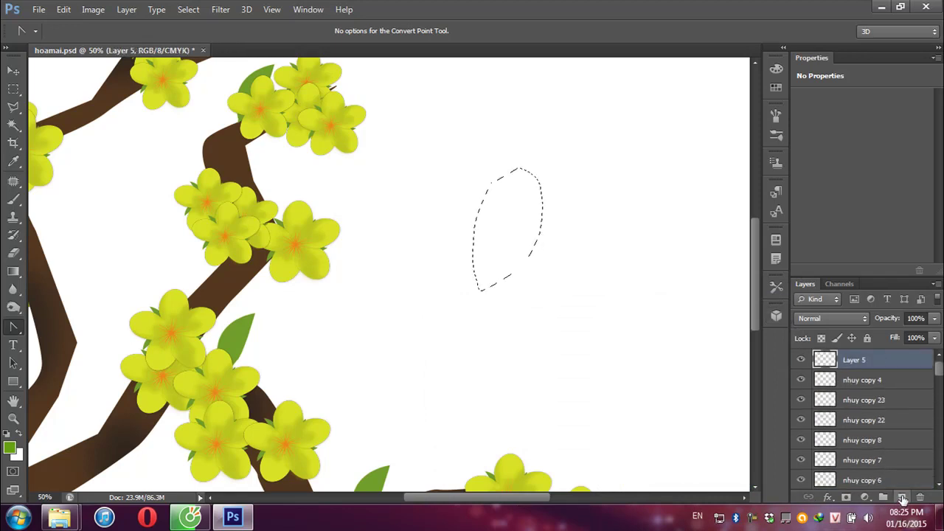
key("alt+BackSpace")
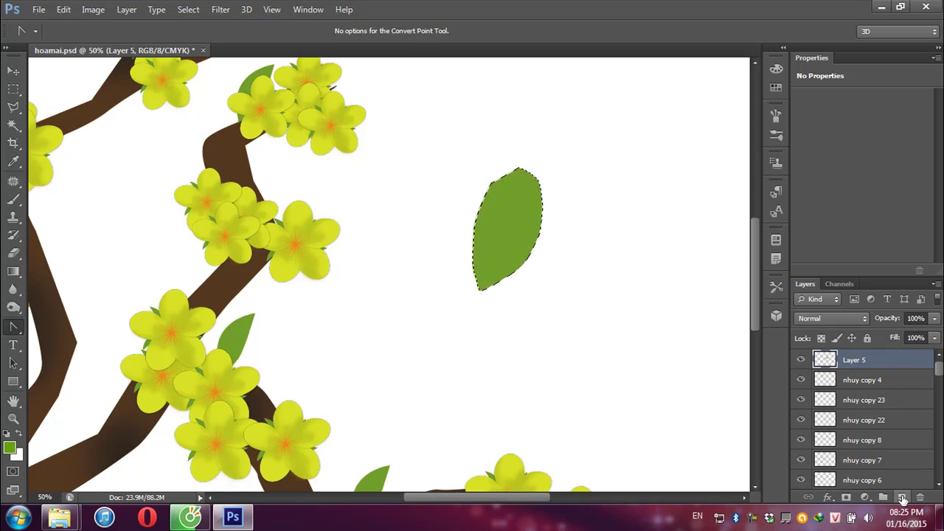
key("ctrl+d")
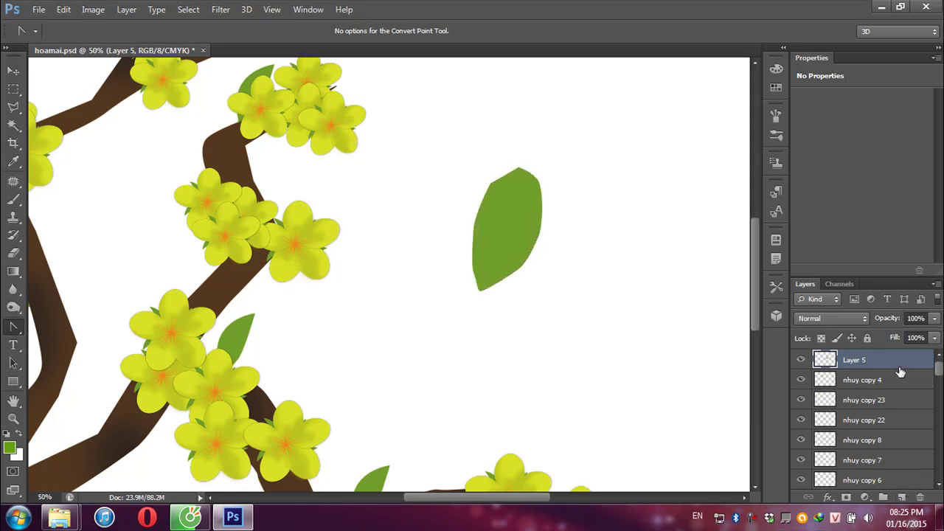
Draw a closed path along the midrib covering half the leaf and load it as a selection
right_click(8, 334)
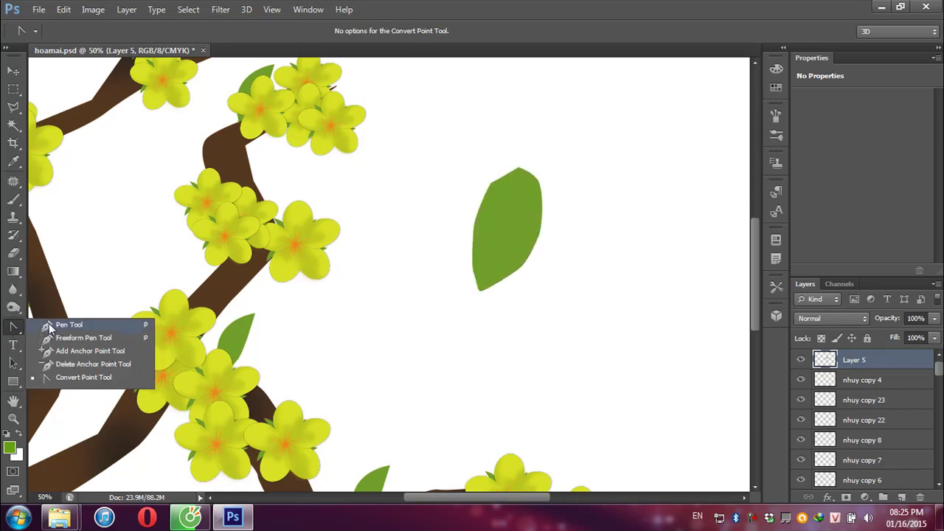
left_click(68, 324)
left_click(480, 288)
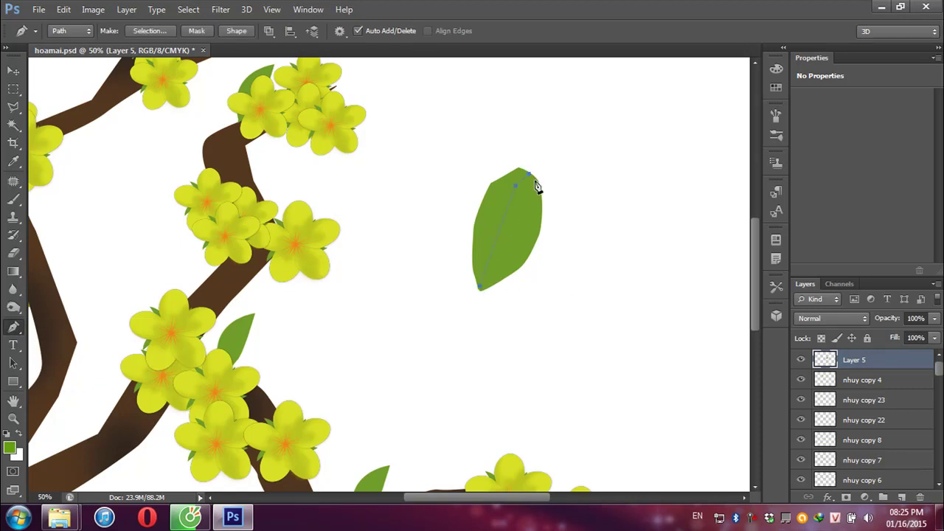
left_click_drag(508, 241, 512, 236)
left_click(481, 290)
key("ctrl+Return")
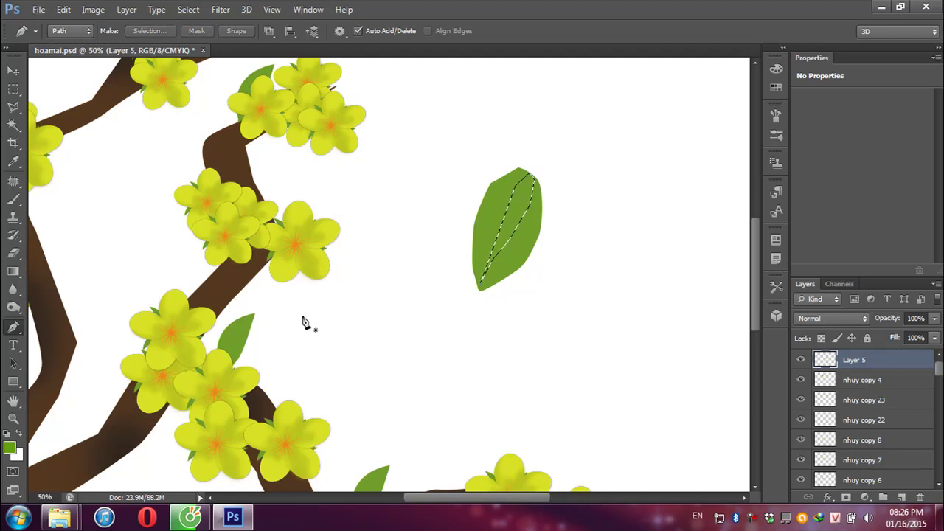
Fill the half-leaf selection with yellow sampled from the flower
left_click(8, 450)
left_click(170, 310)
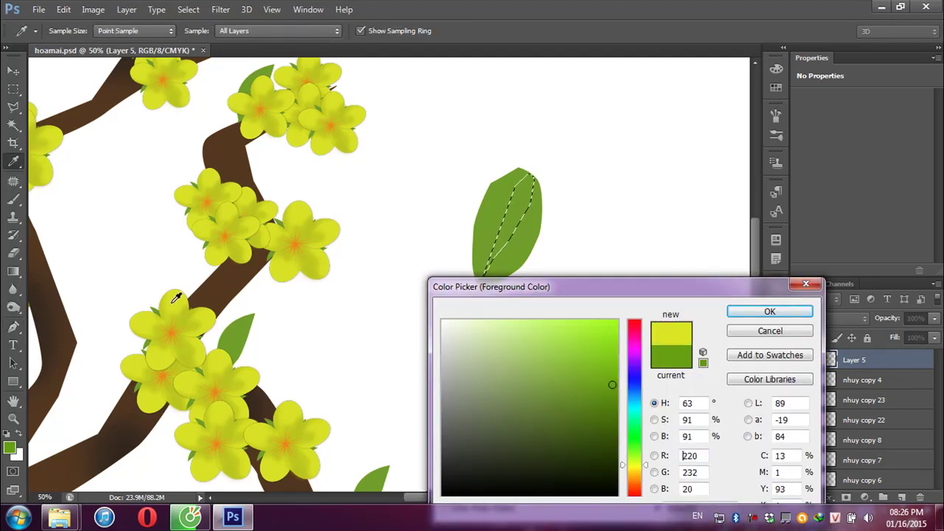
left_click(744, 312)
key("alt+BackSpace")
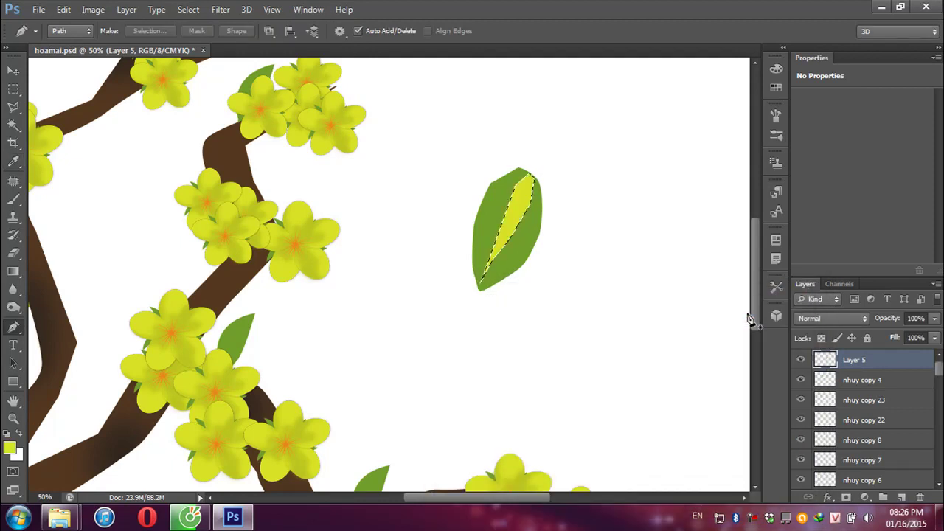
key("ctrl+d")
key("ctrl+minus")
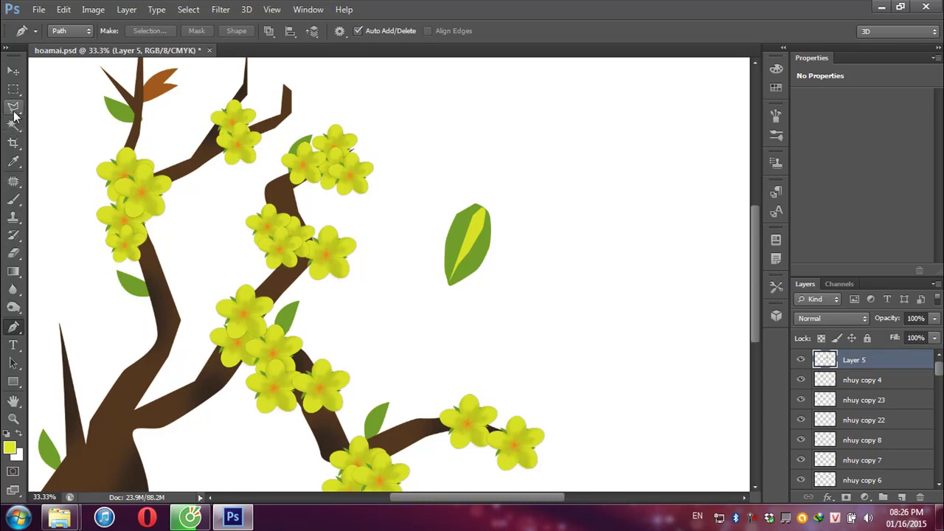
Set up the Pencil tool with the leaf's sampled green and a slightly thicker size
left_click(14, 109)
left_click(14, 199)
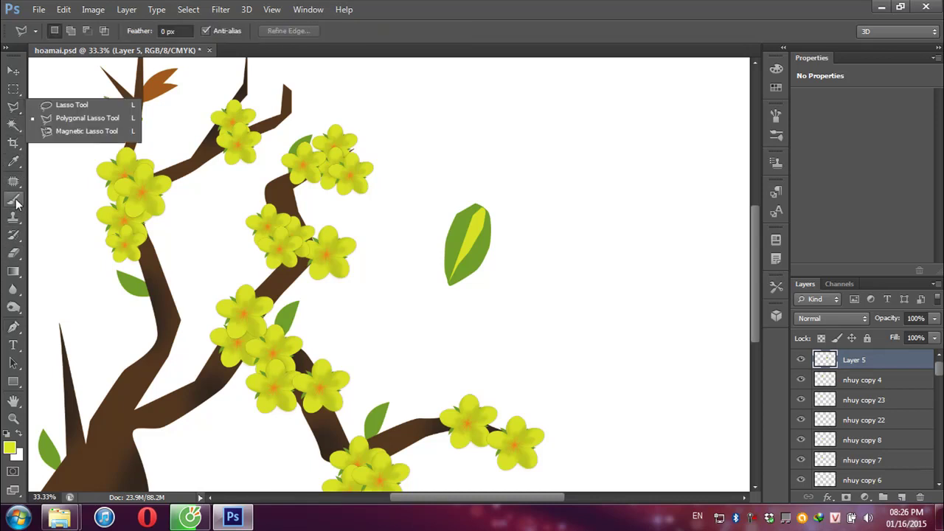
left_click(49, 211)
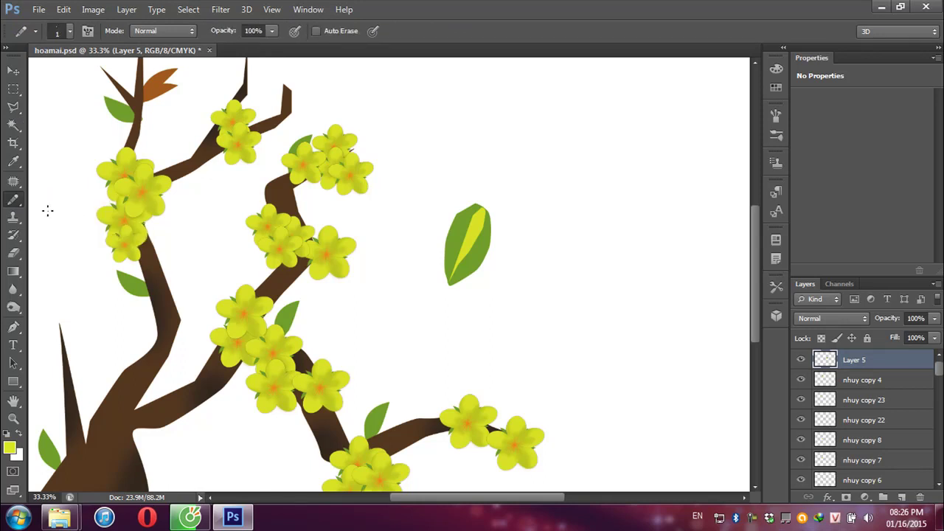
left_click(11, 201)
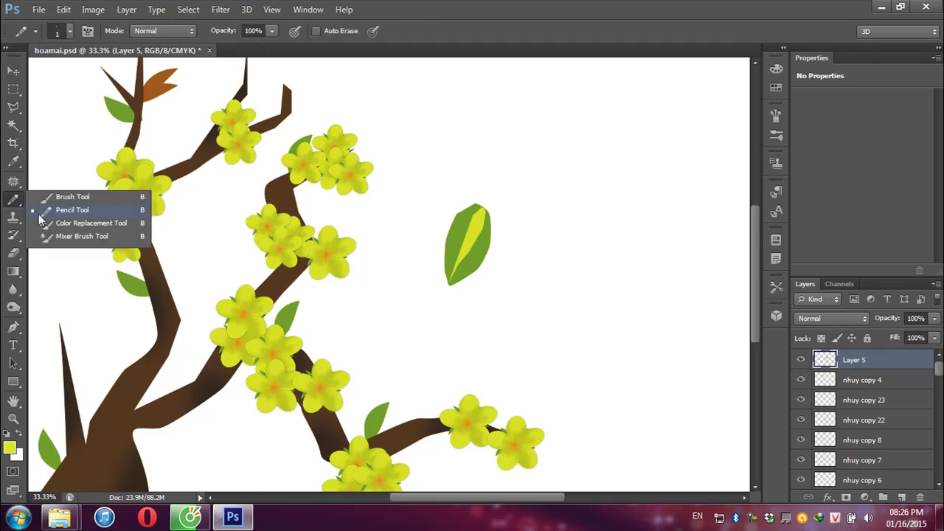
left_click(8, 447)
left_click(460, 235)
left_click(769, 311)
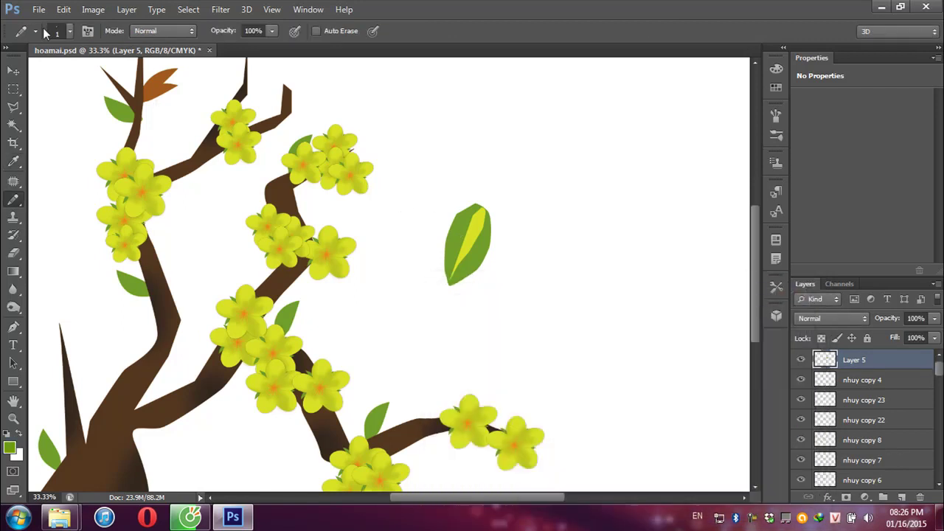
left_click(72, 33)
left_click(472, 368)
key("bracketright")
key("bracketright")
Draw a thin stem under the leaf, then shrink it to about 42% onto the lower branch
left_click_drag(444, 296, 438, 315)
key("ctrl+t")
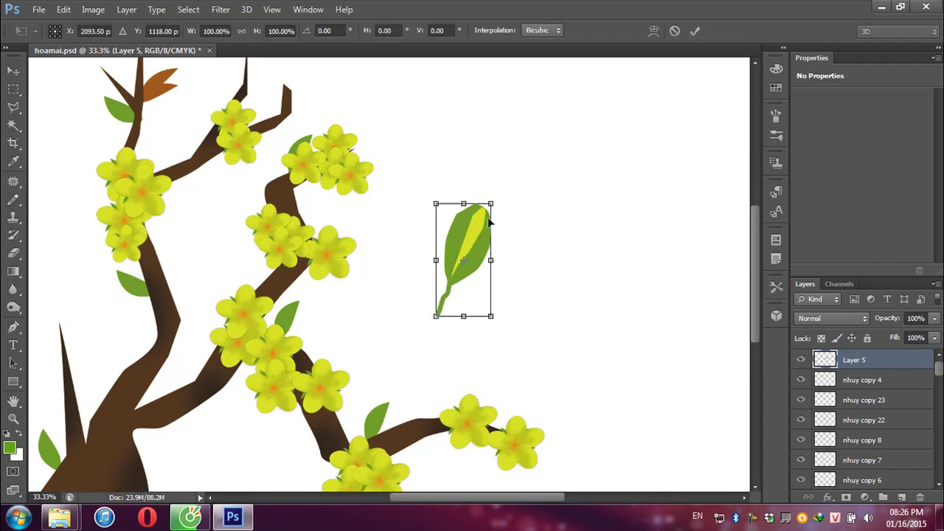
mouse_move(492, 201)
left_mouse_down()
mouse_move(462, 268)
mouse_move(365, 129)
mouse_move(417, 411)
mouse_move(378, 408)
left_mouse_up()
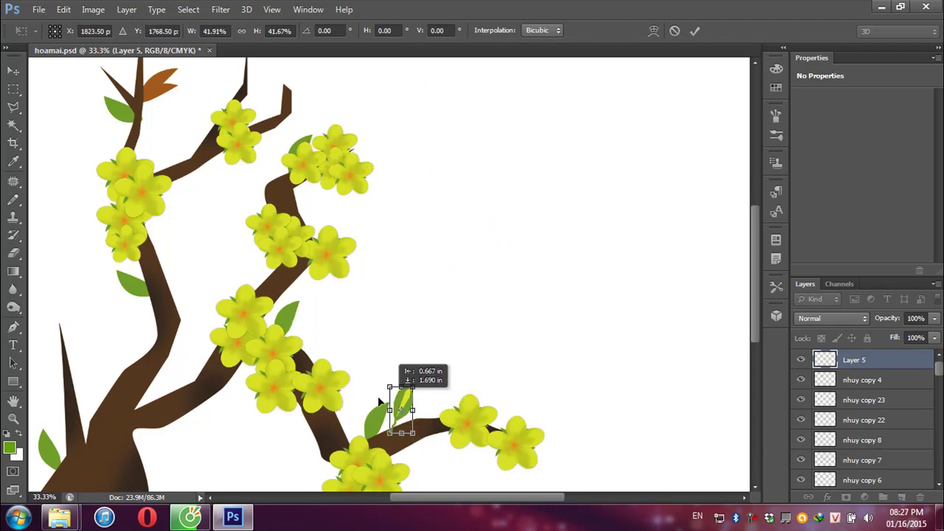
left_click_drag(377, 407, 365, 401)
key("Return")
Duplicate the small leaf and tilt the copy about 20 degrees beside it as a bud pair
key("b")
key("ctrl+j")
key("ctrl+t")
left_click_drag(361, 362, 345, 372)
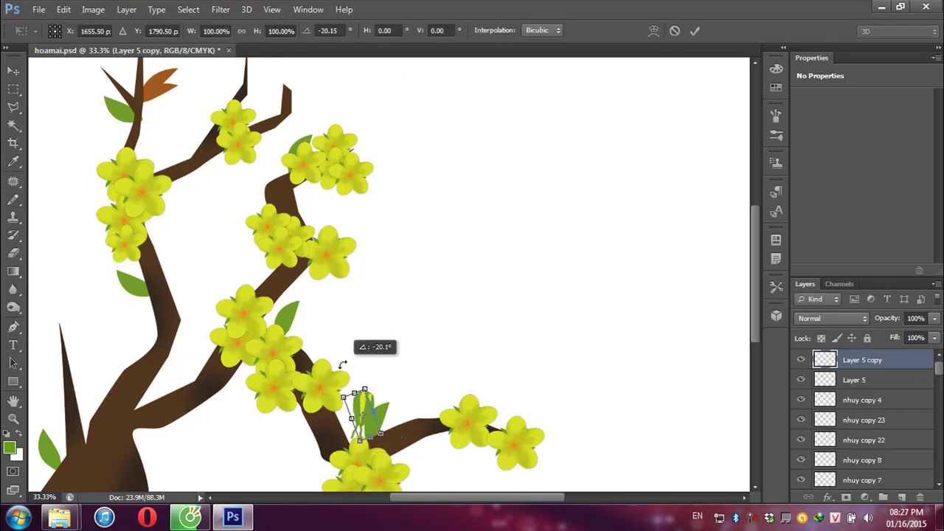
left_click_drag(361, 410, 351, 401)
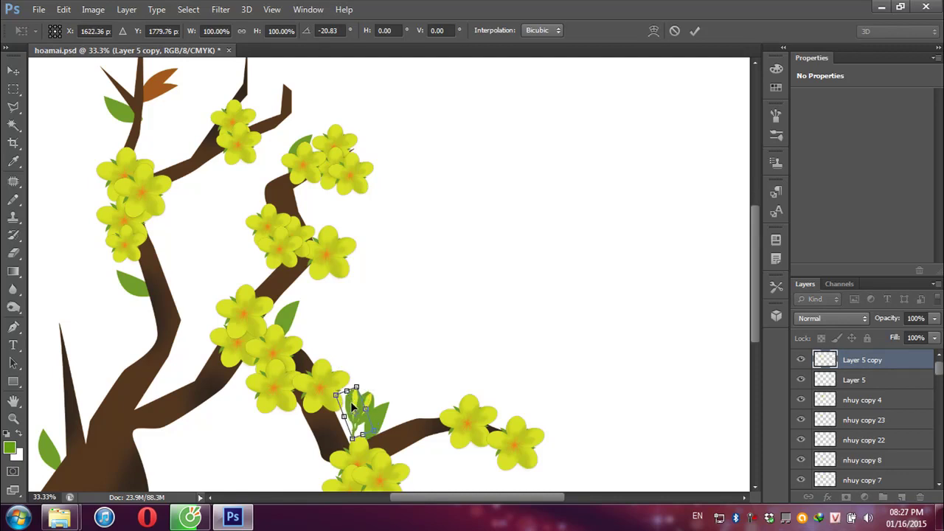
key("Return")
key("b")
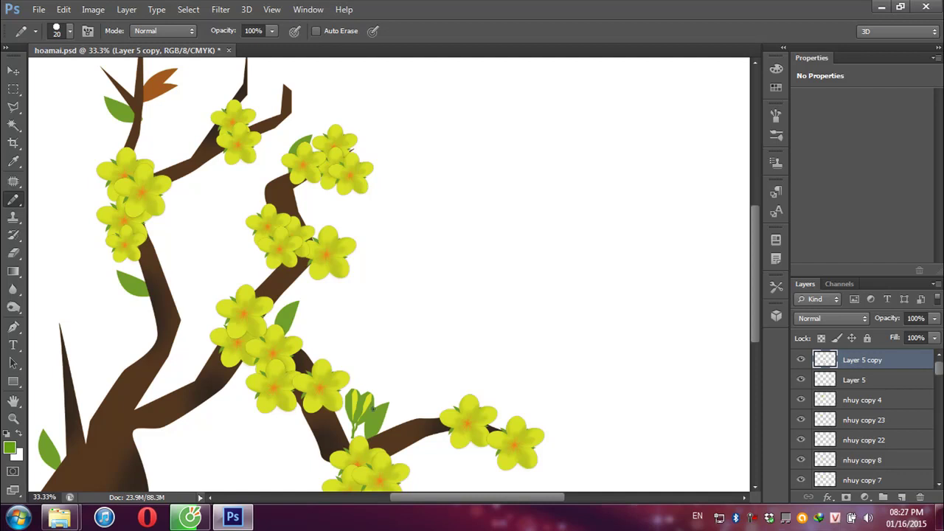
Copy a leaf up to the upper branch tip, then shrink and tilt it
key("v")
mouse_move(369, 410)
left_mouse_down()
mouse_move(299, 75)
mouse_move(308, 89)
left_mouse_up()
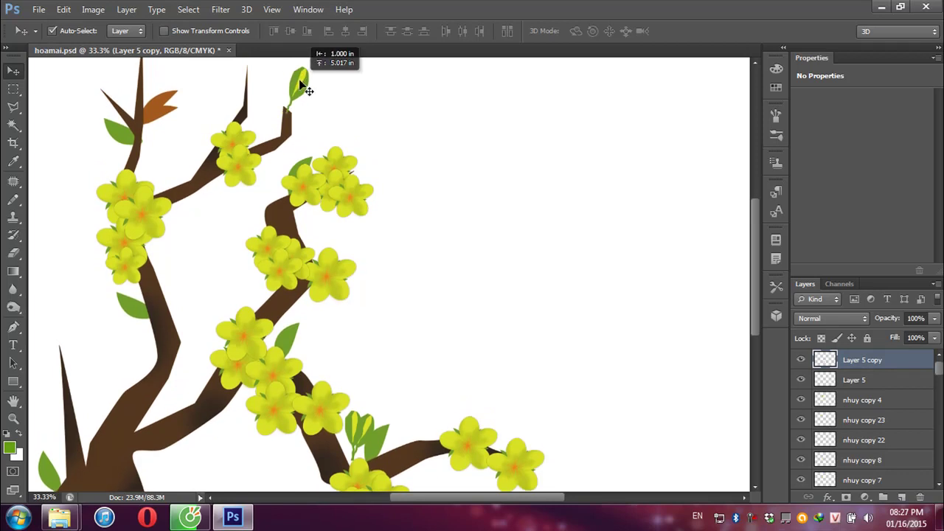
key("ctrl+j")
key("ctrl+j")
key("ctrl+t")
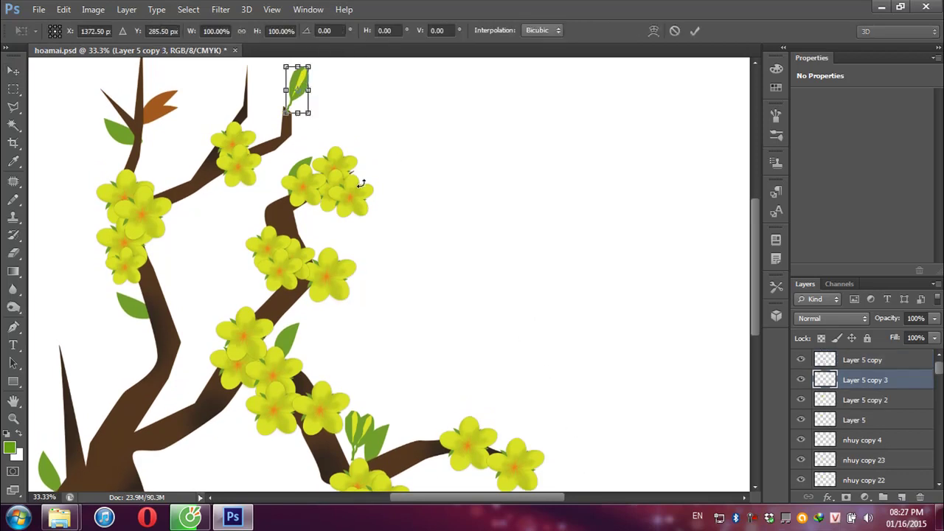
scroll(361, 183, "up", 1)
mouse_move(303, 90)
left_mouse_down()
mouse_move(301, 103)
mouse_move(275, 90)
left_mouse_up()
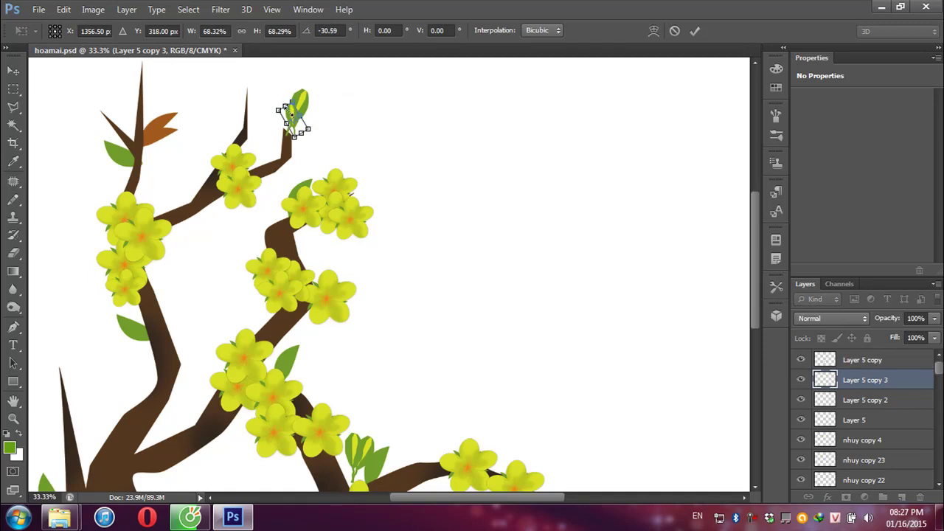
Commit the branch-tip leaf's transform and zoom out to 16.7% to see the whole canvas
key("Return")
key("ctrl+minus")
left_click(333, 228)
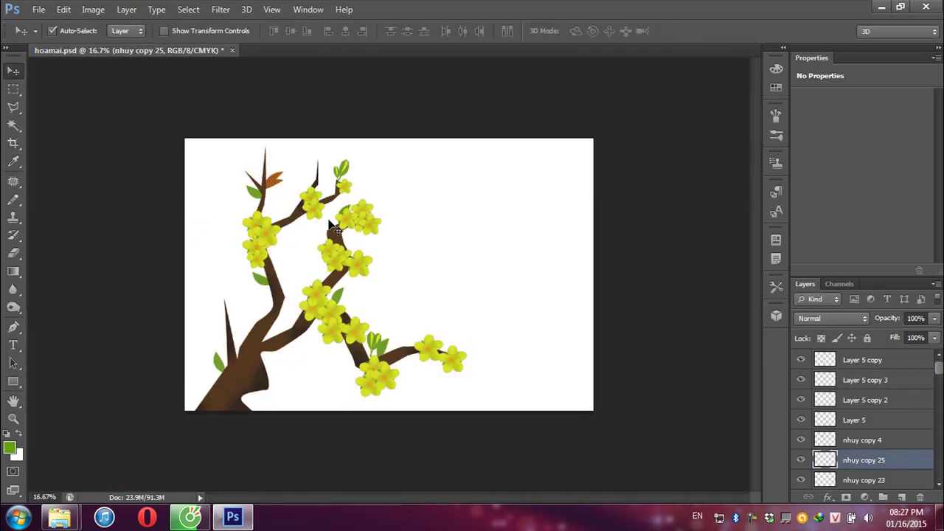